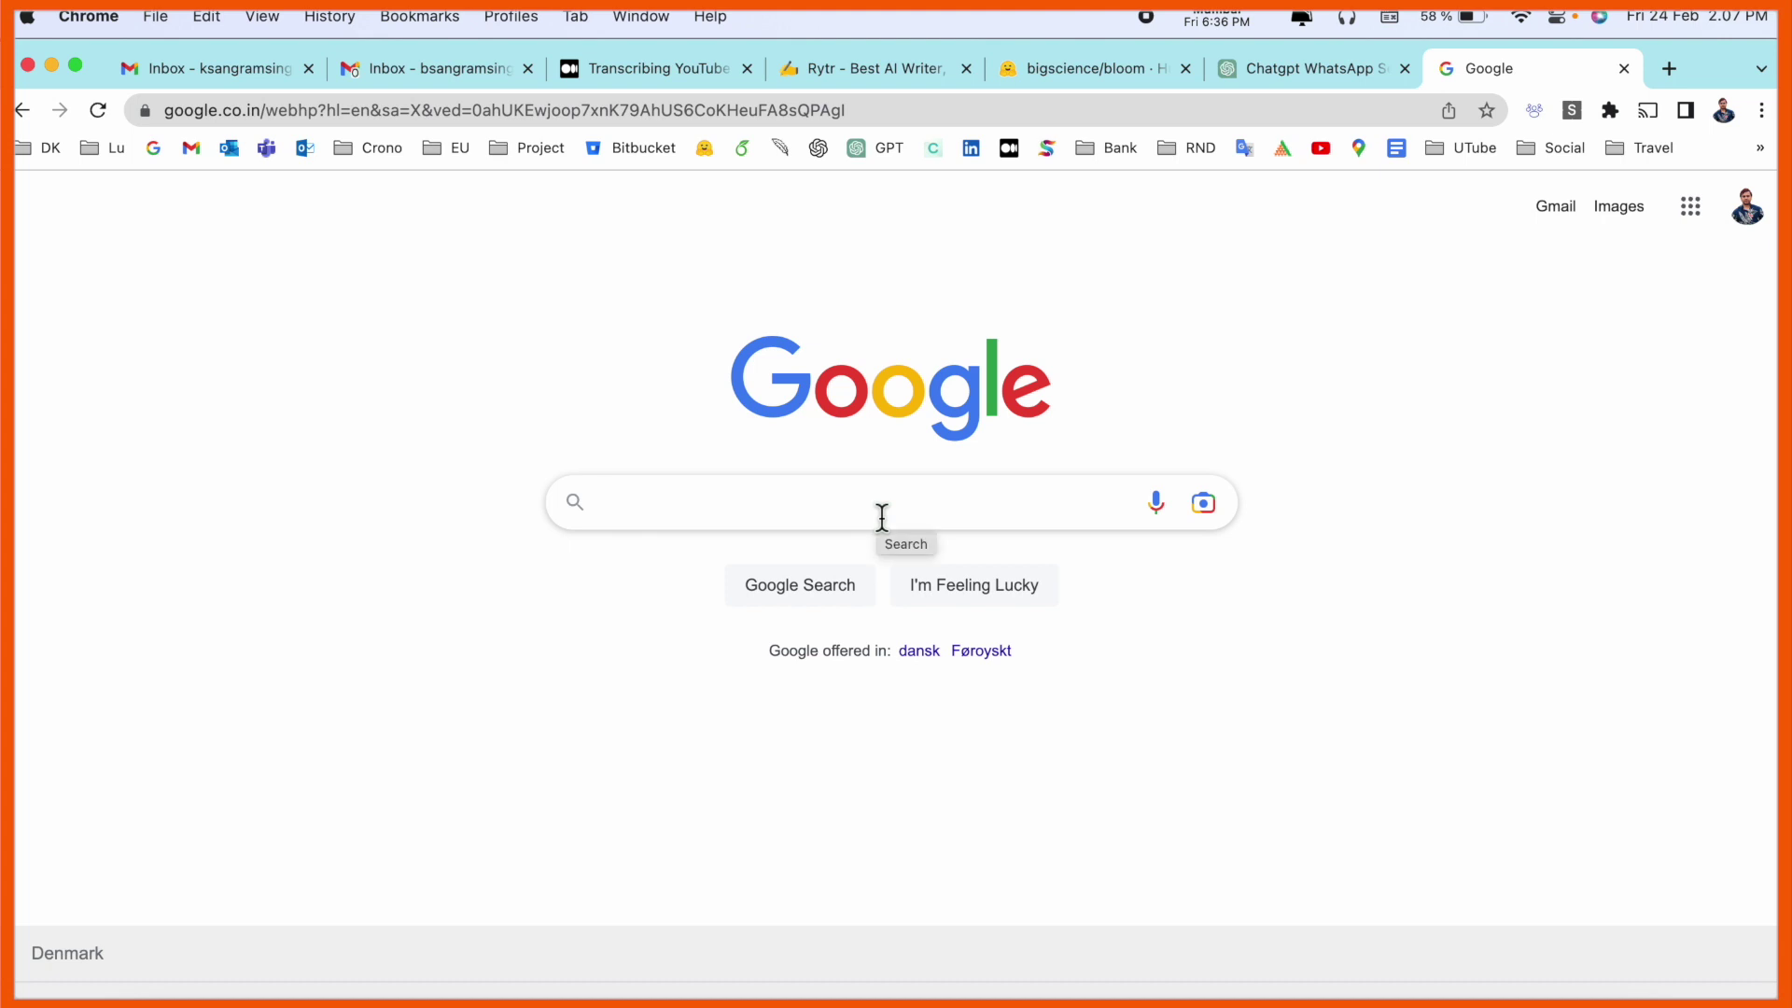
type("WriteGPT")
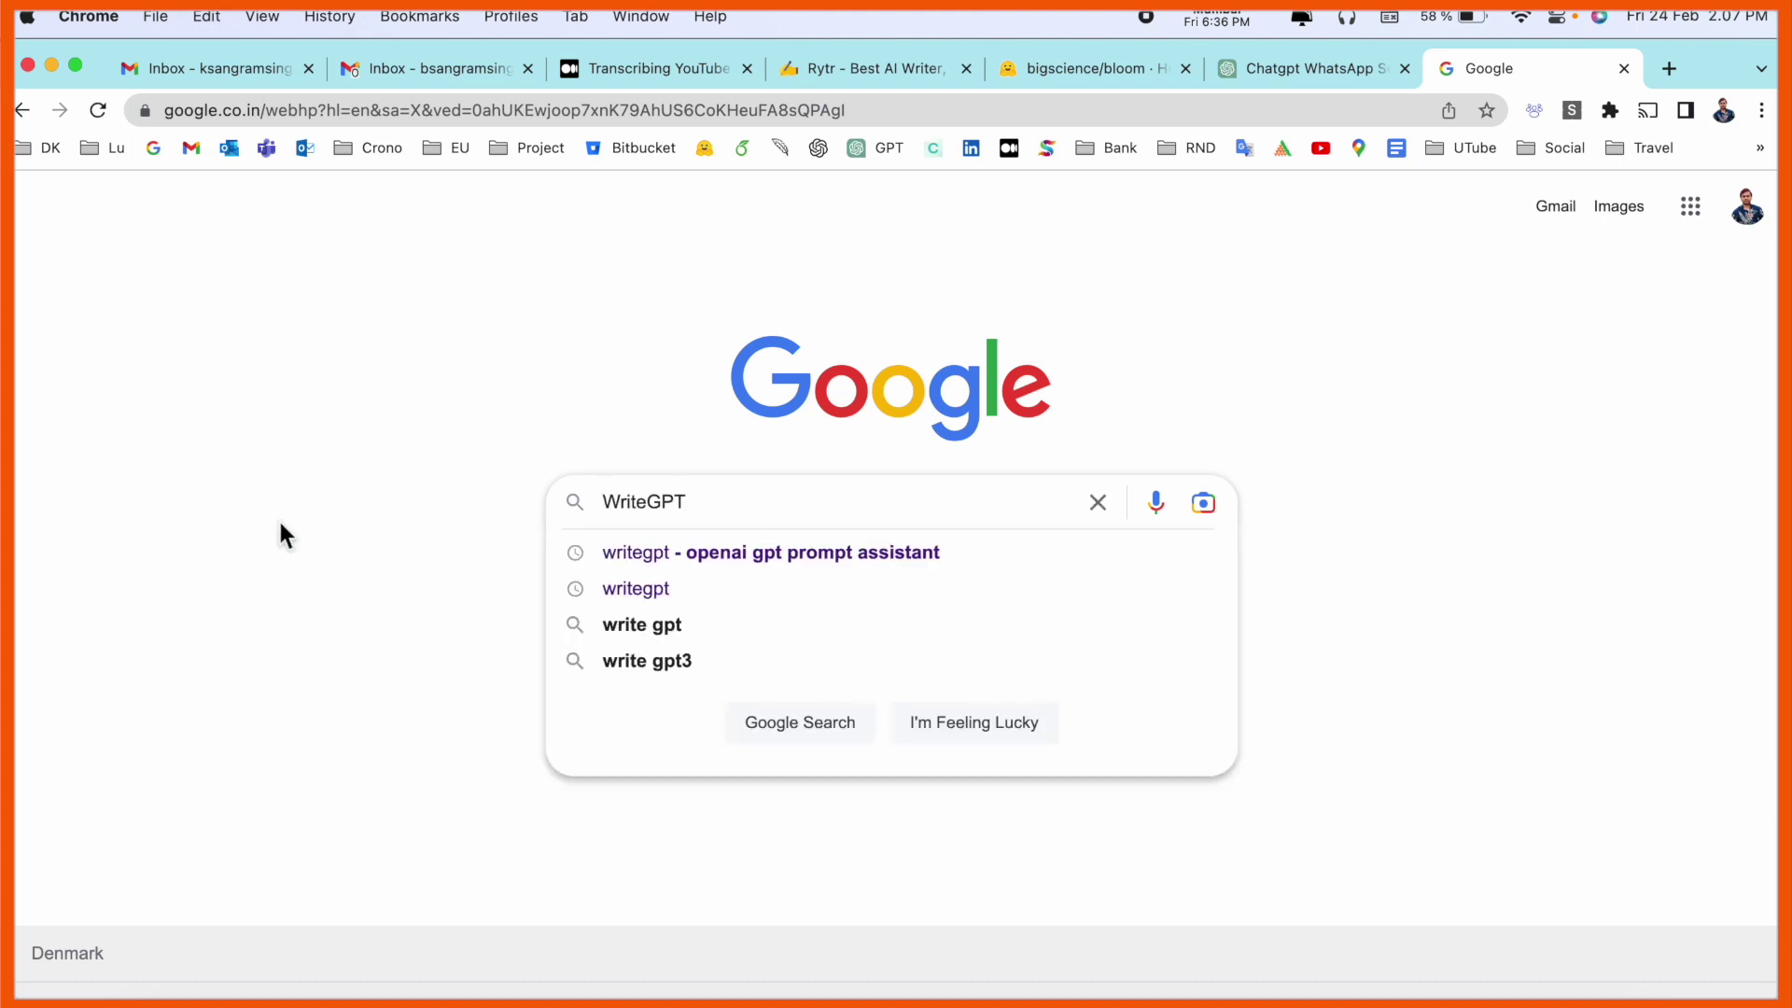
Step: Search for WriteGPT, open its Chrome Web Store listing and confirm adding it to Chrome
key("Return")
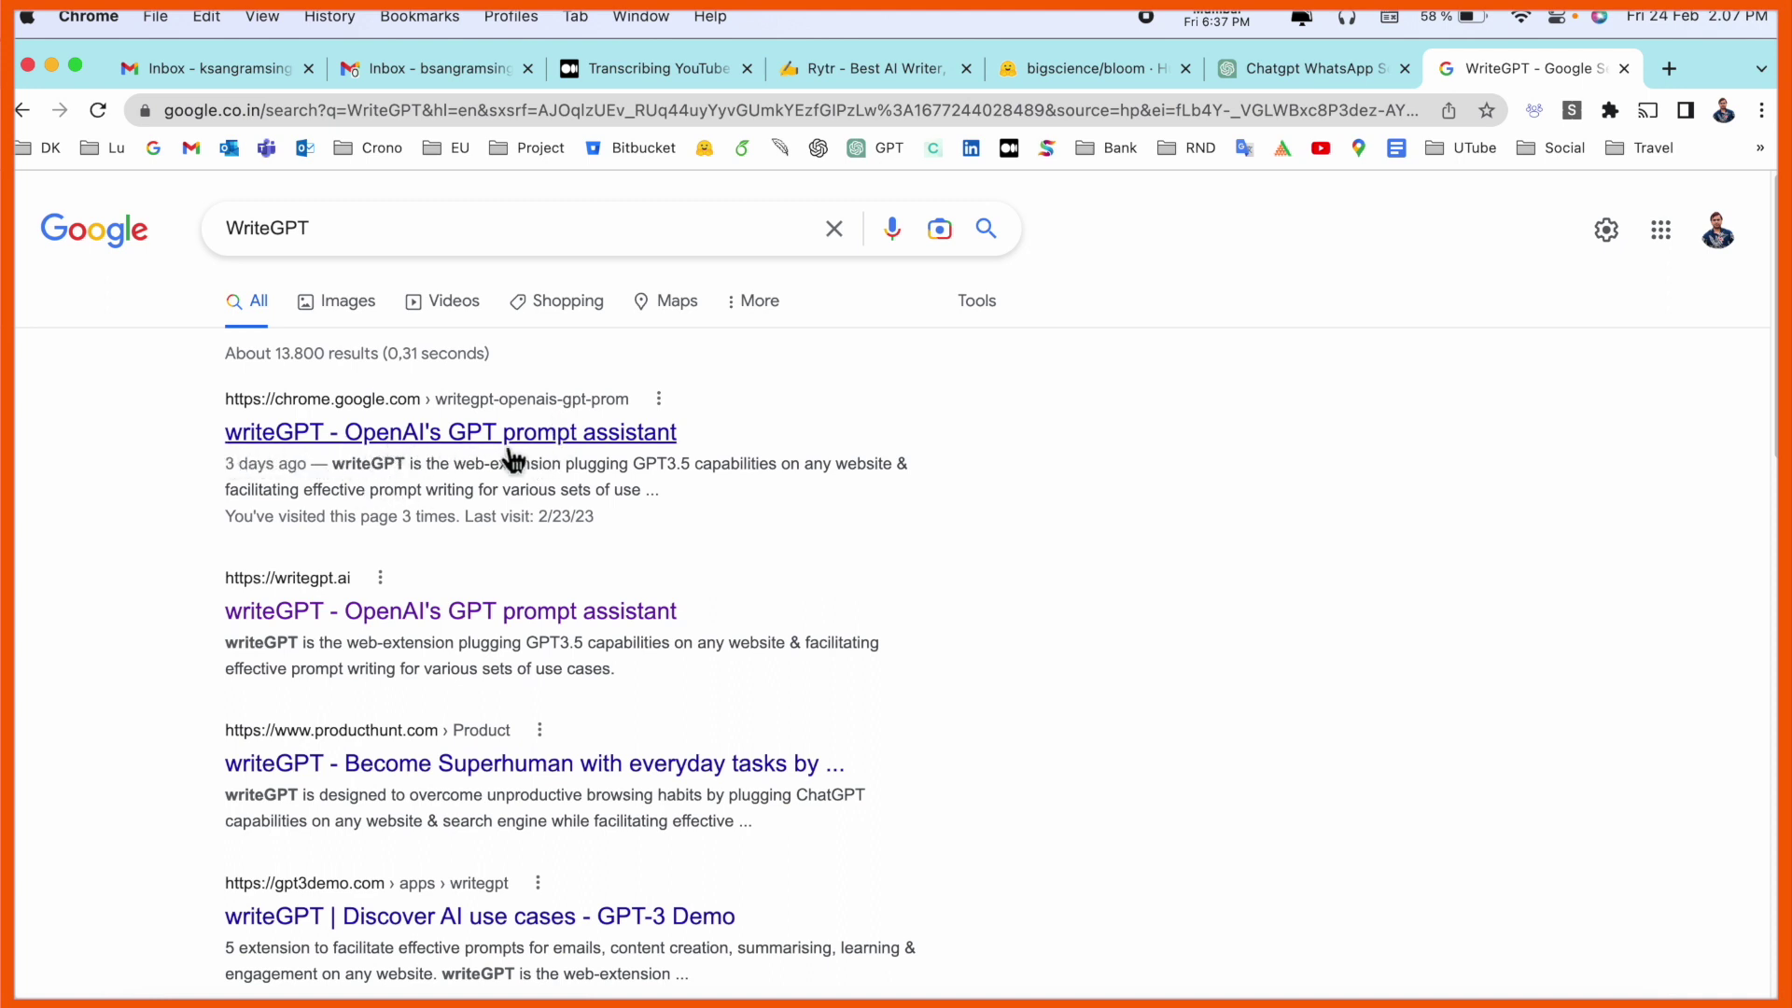
left_click(574, 445)
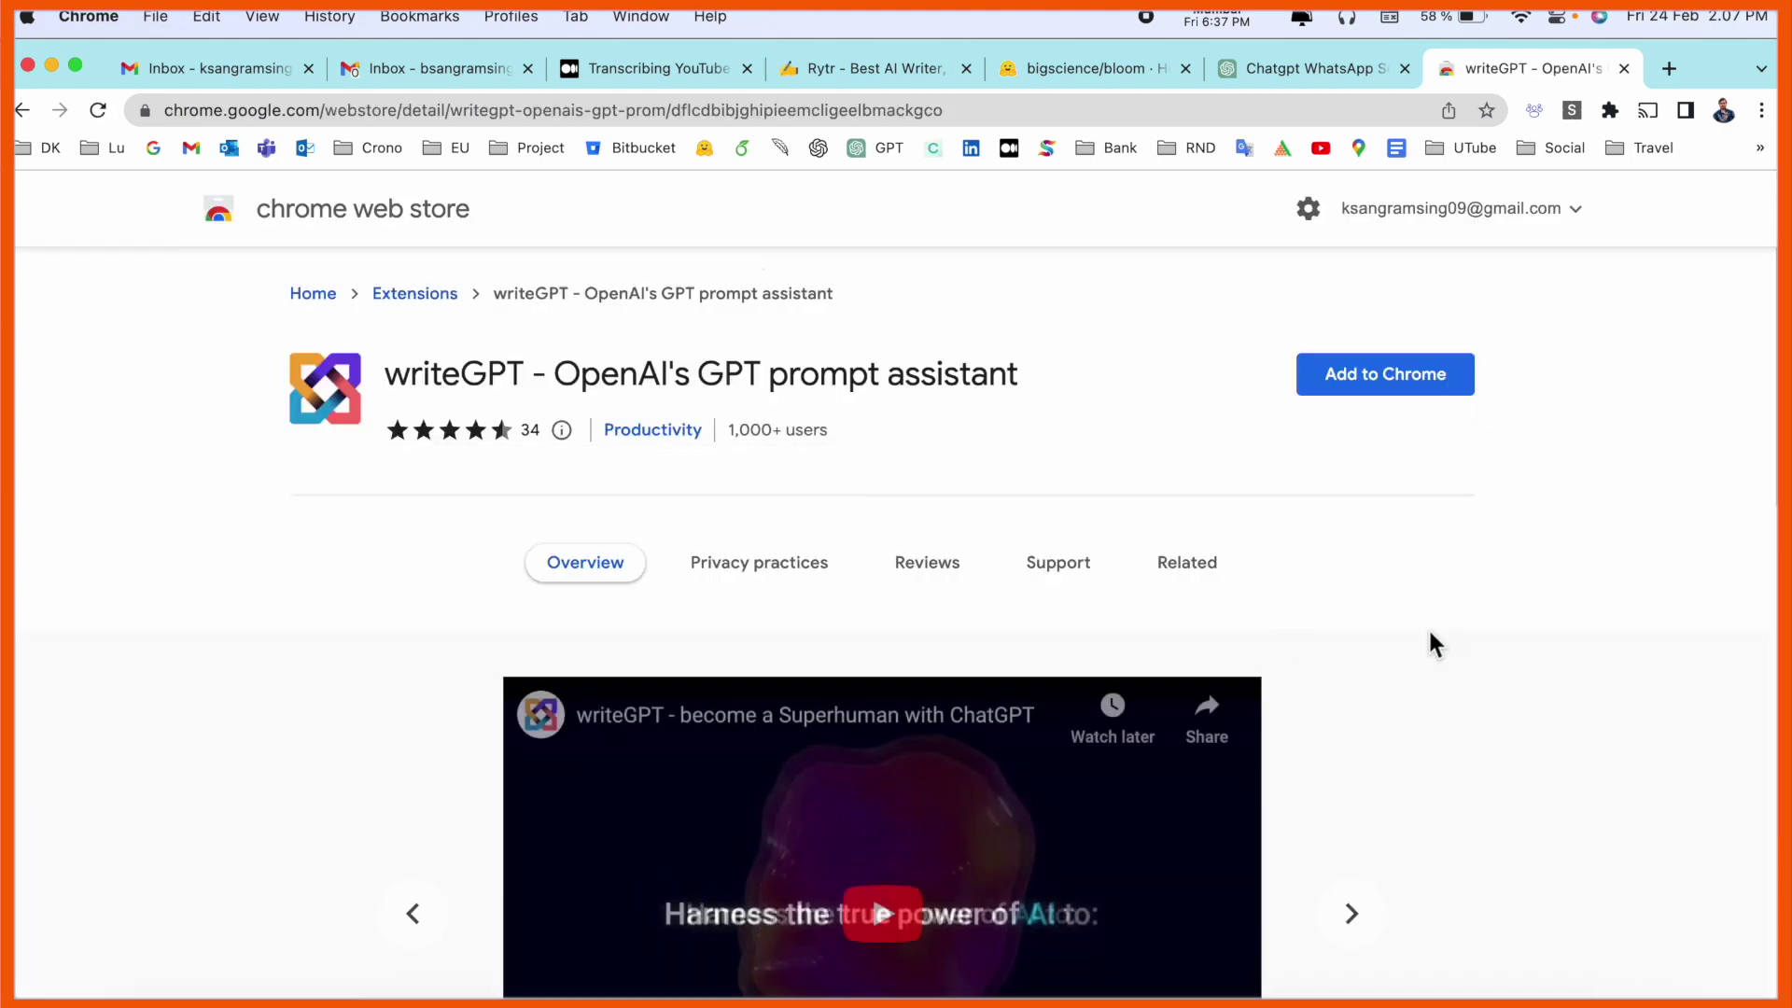
scroll(1284, 622, "down", 3)
scroll(1285, 623, "down", 3)
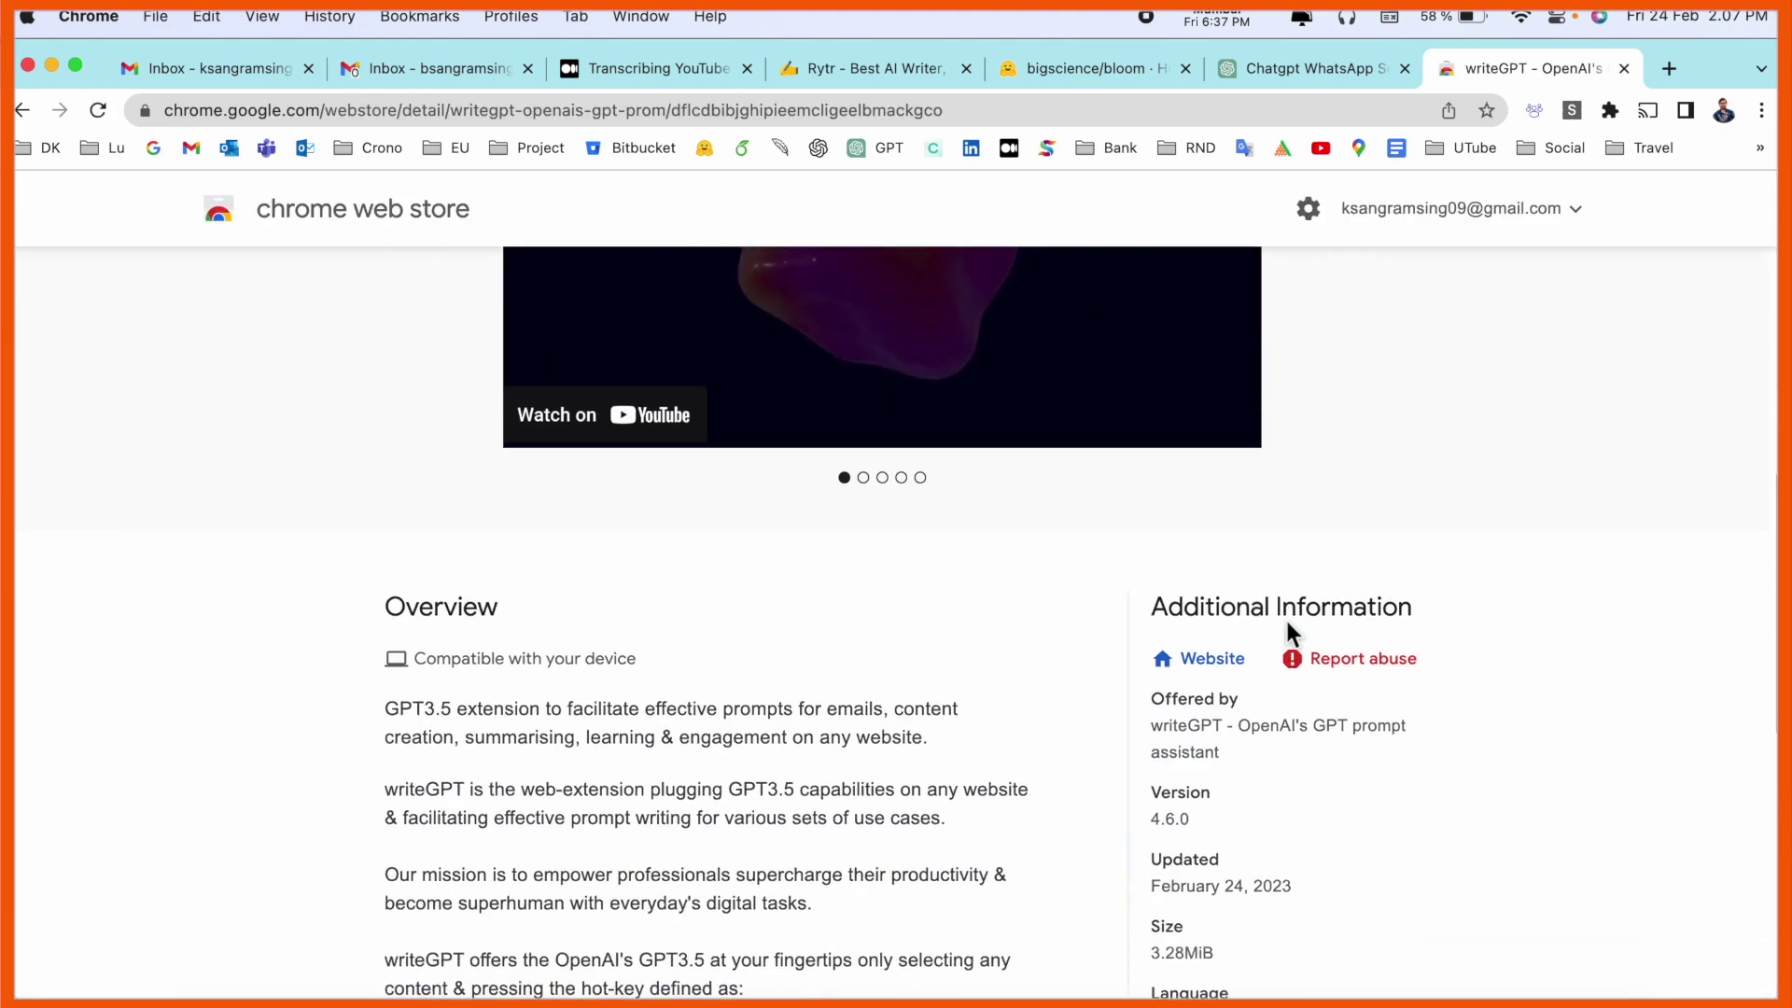
scroll(1284, 622, "up", 6)
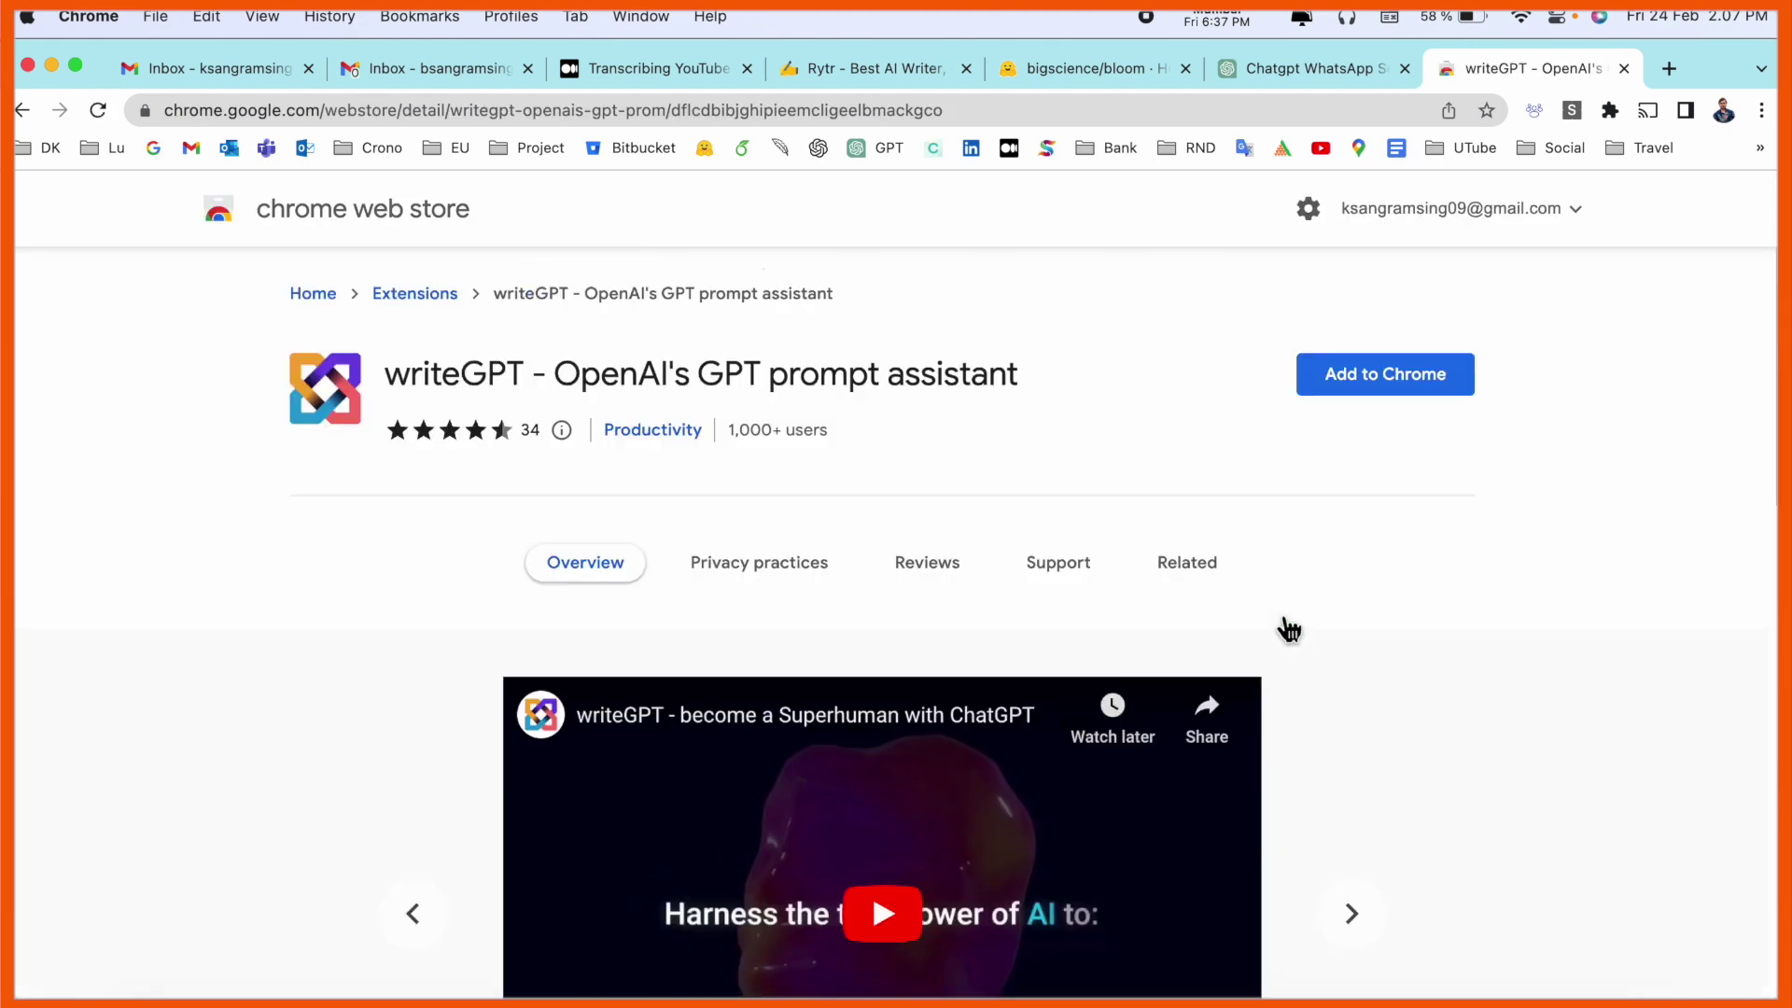
left_click(1435, 385)
left_click(1046, 612)
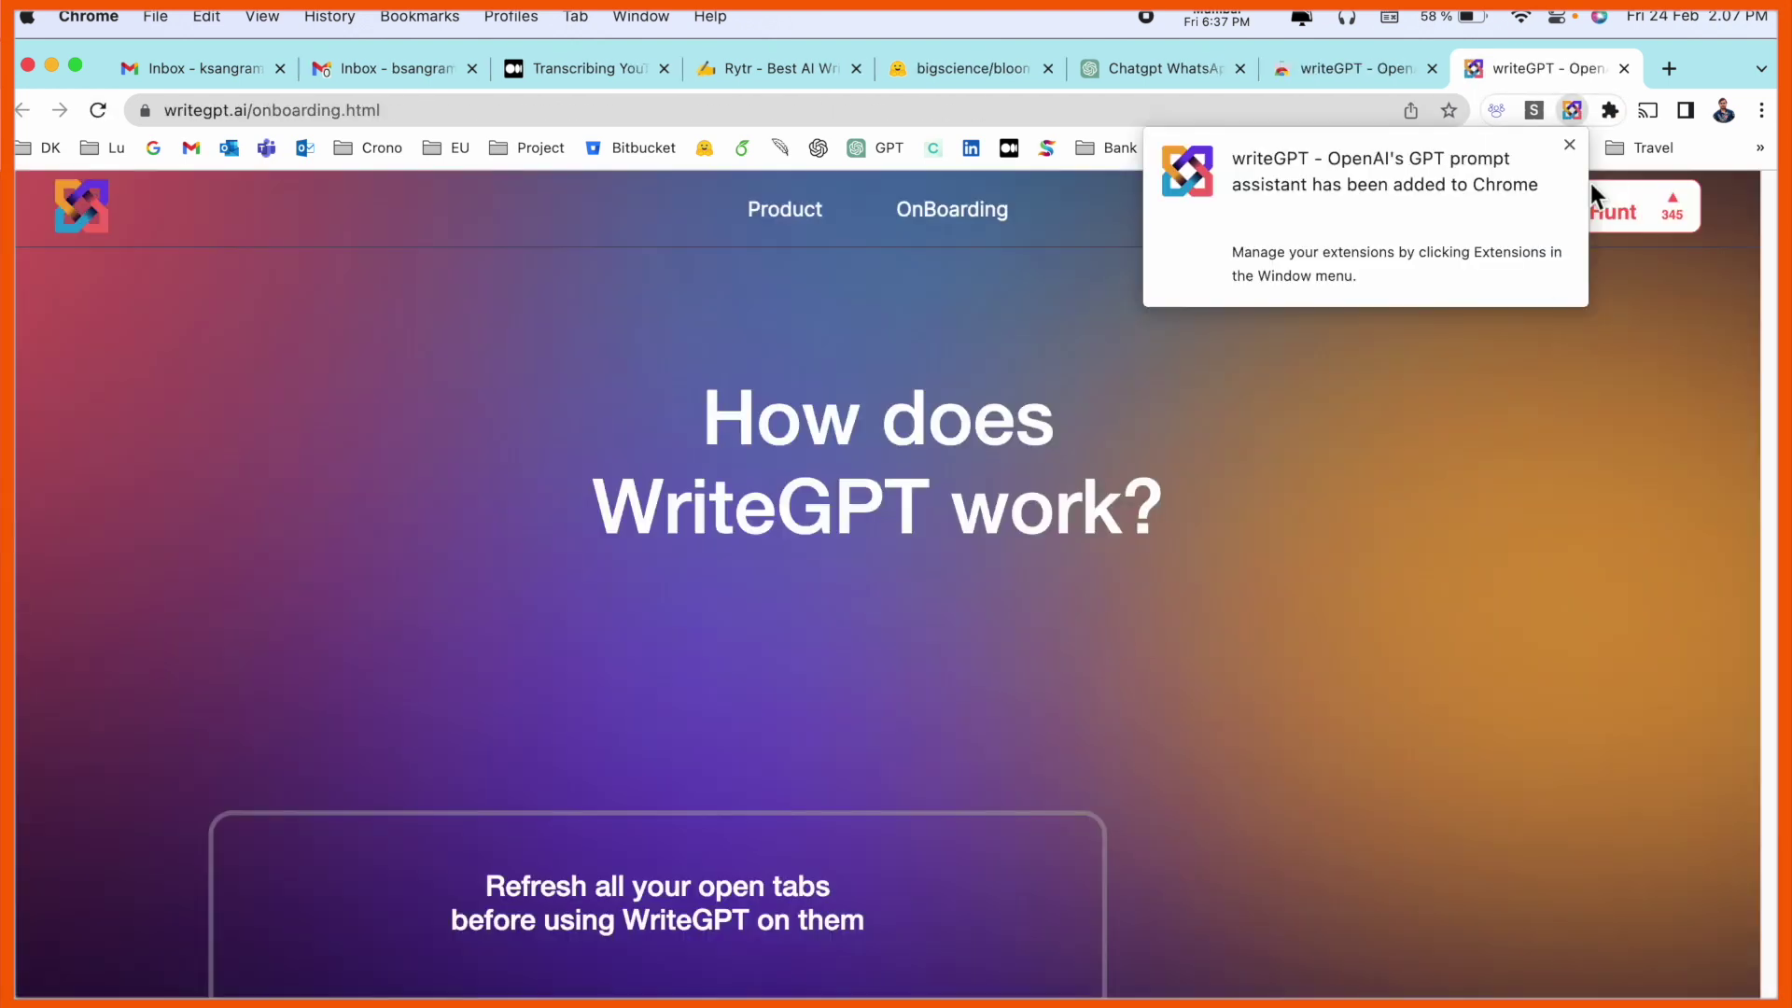
Step: Dismiss the extension-added notice, try selecting onboarding text, then go to the Google homepage
left_click(1570, 145)
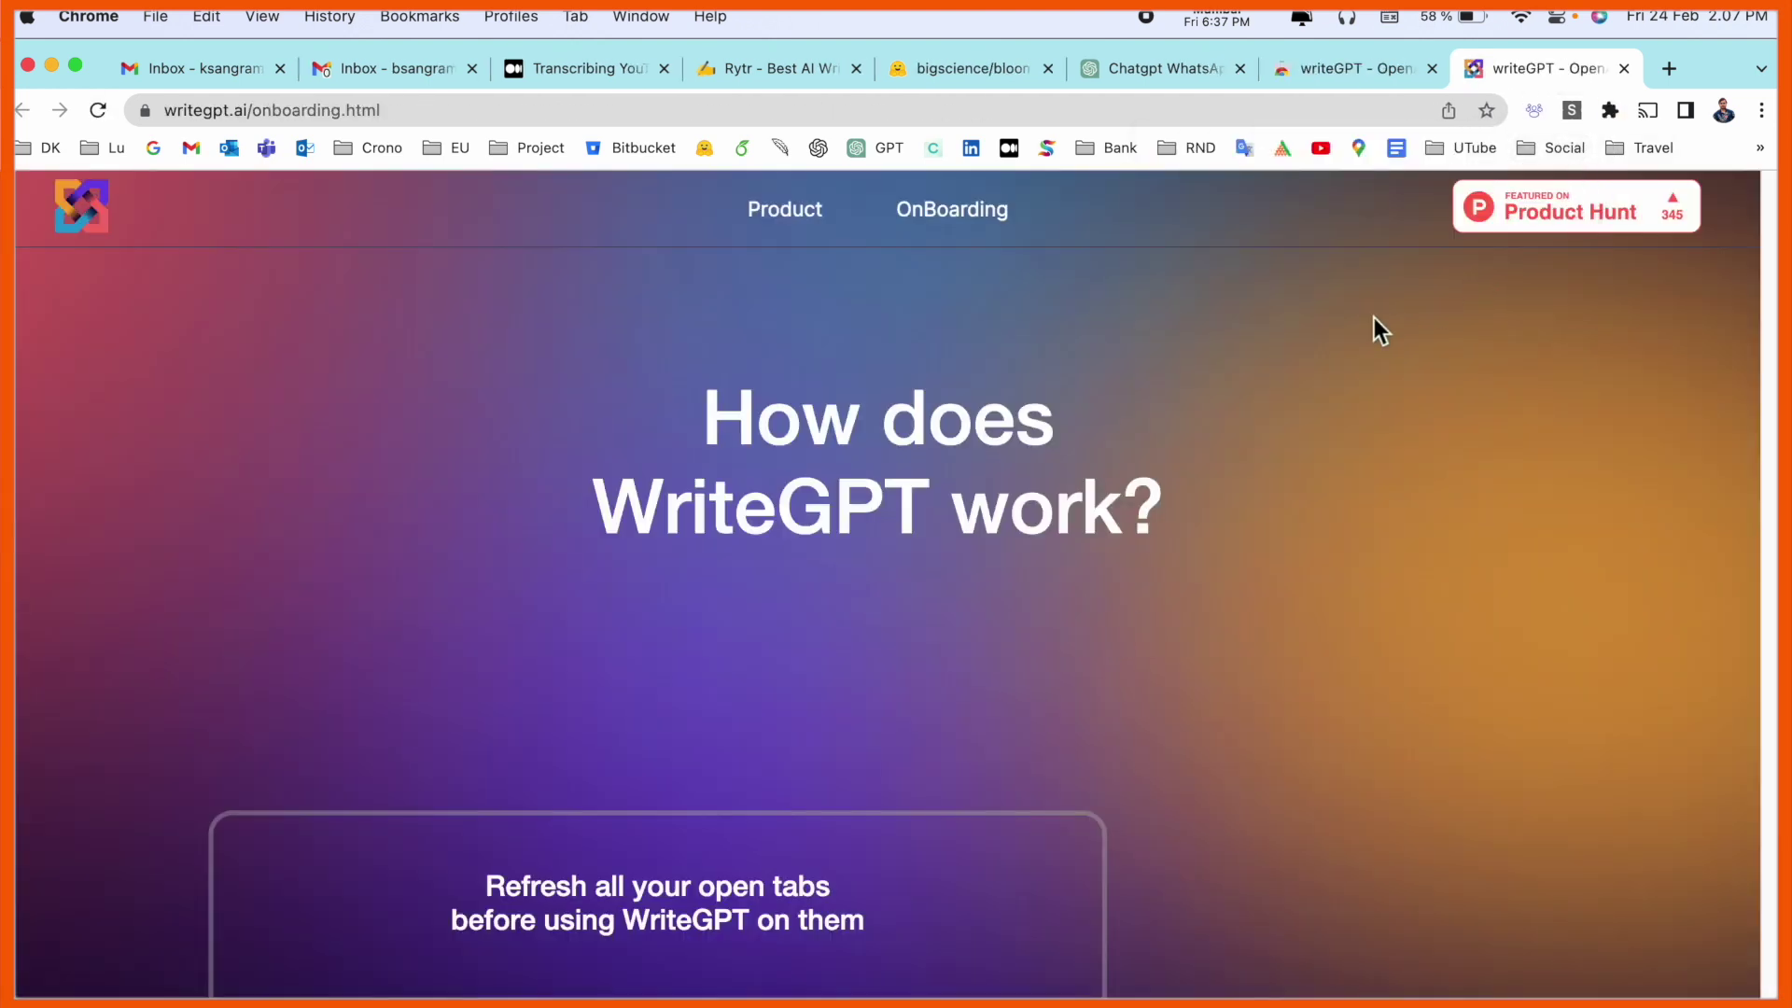
scroll(1374, 318, "down", 3)
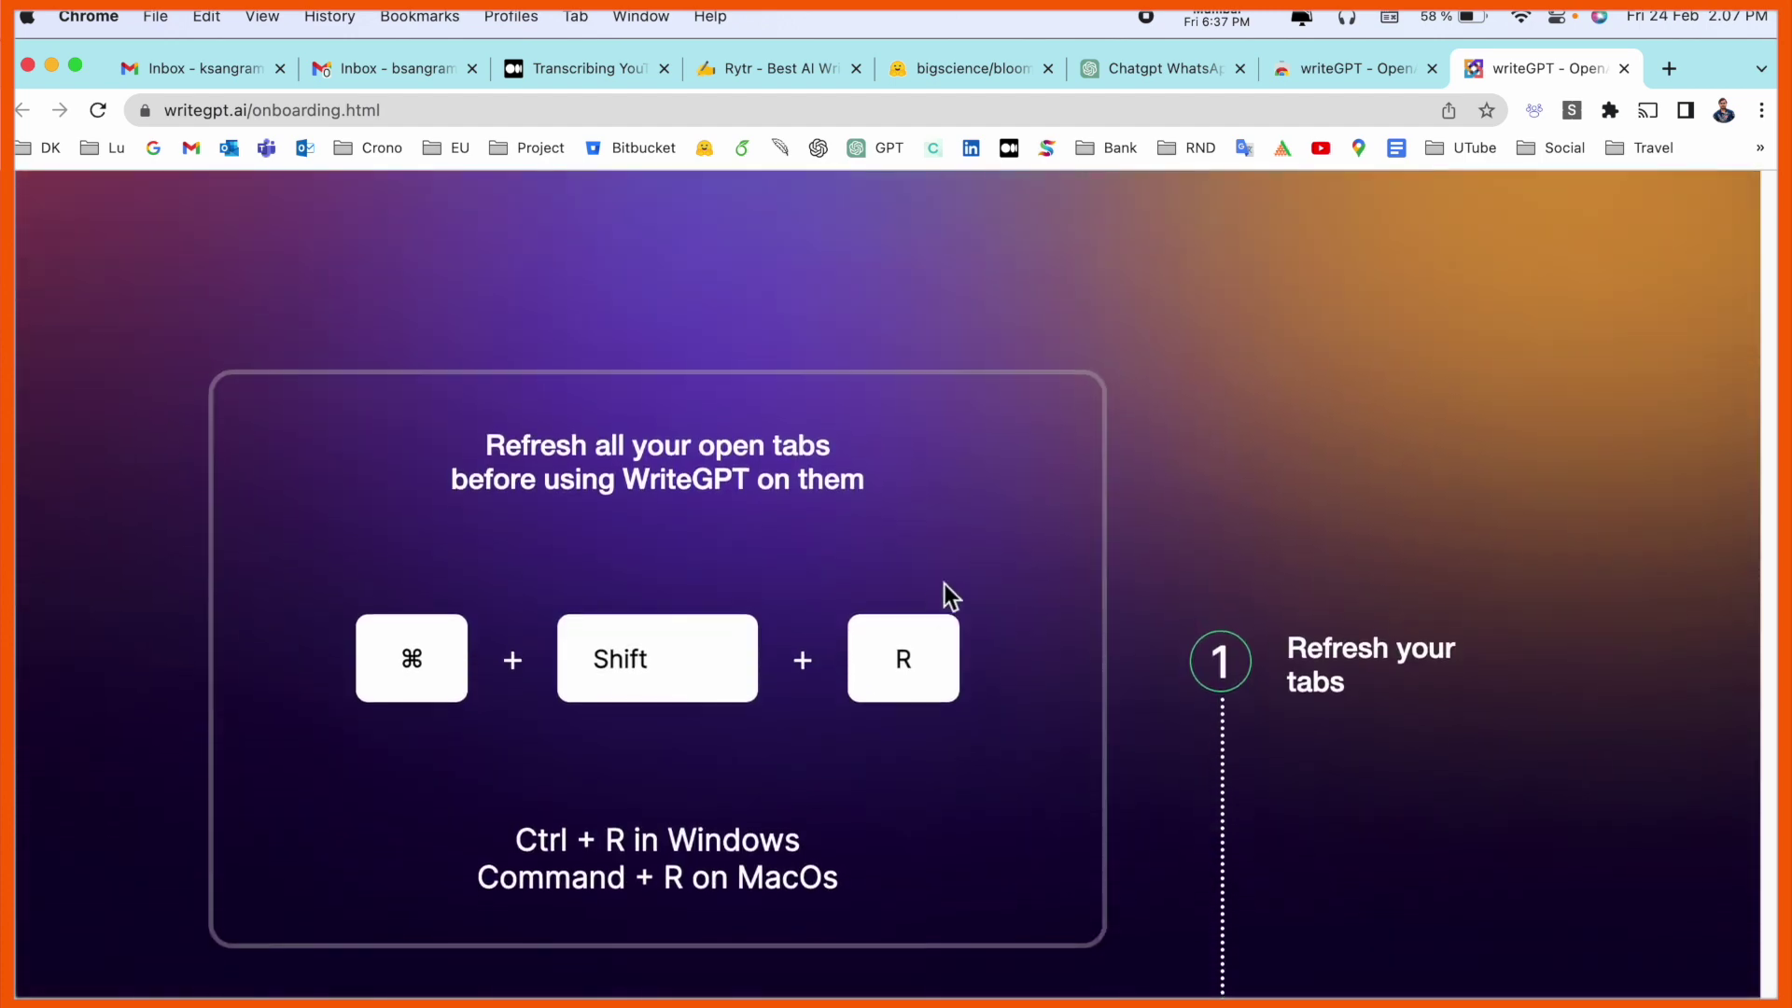
scroll(934, 593, "down", 2)
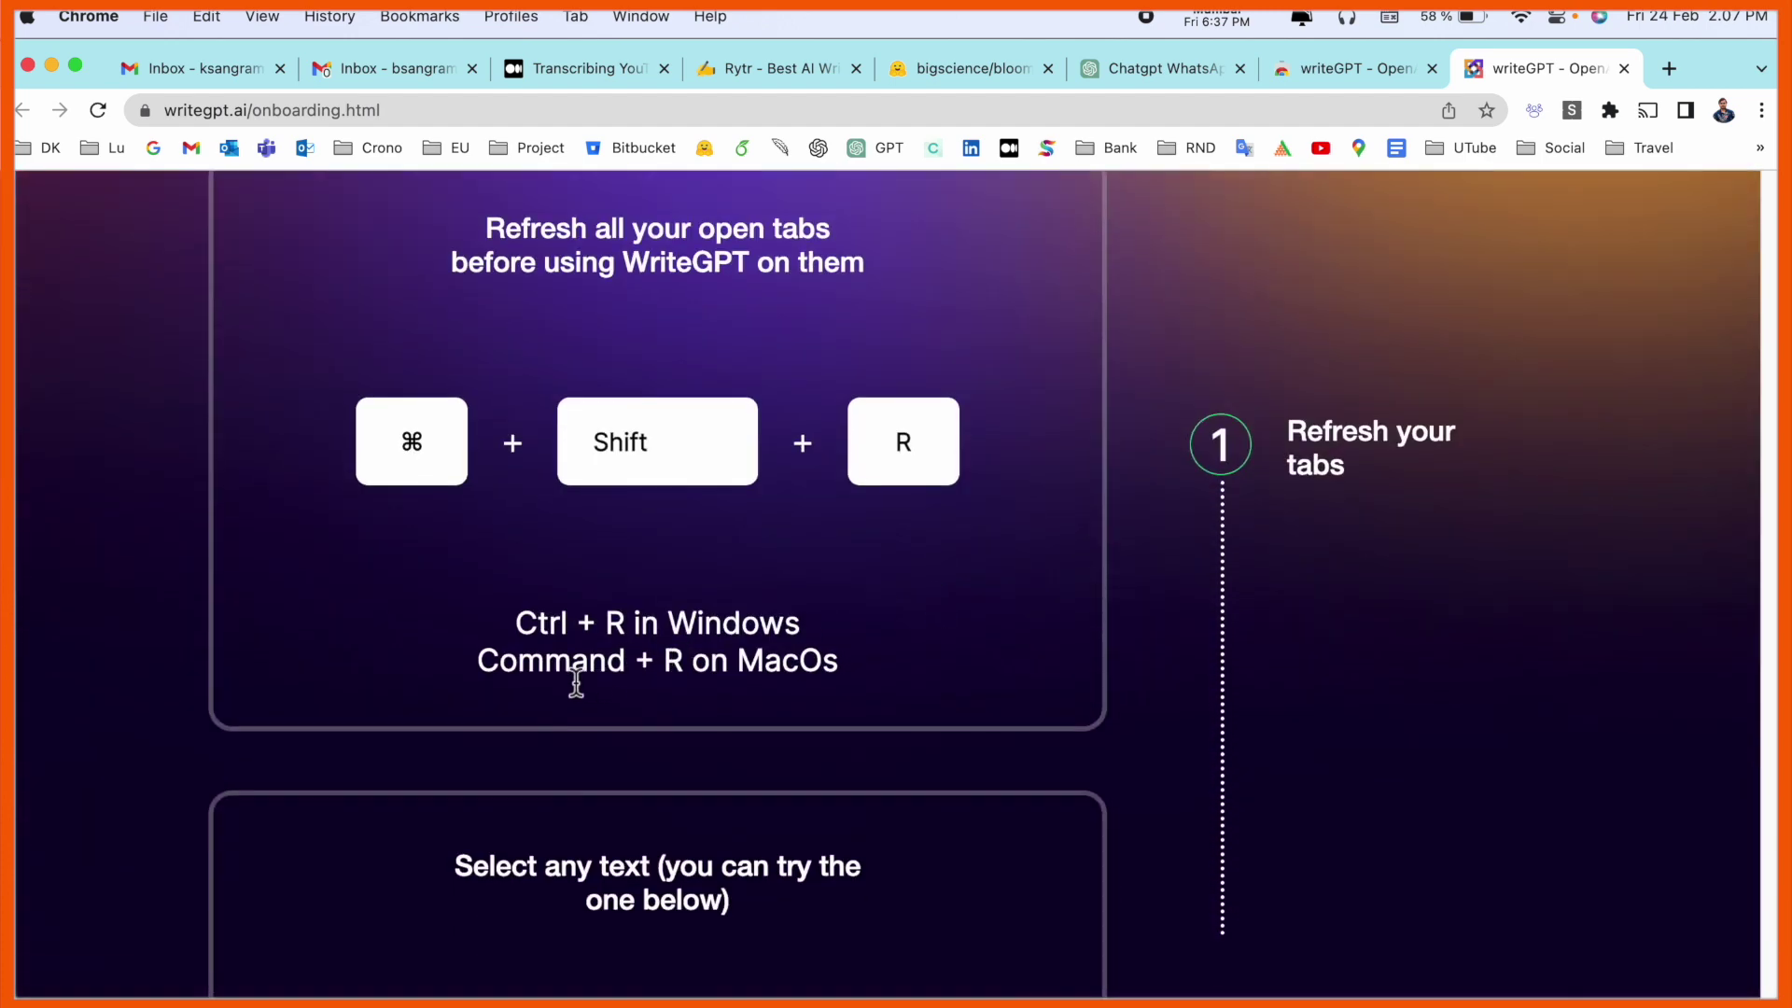
left_click_drag(480, 661, 712, 662)
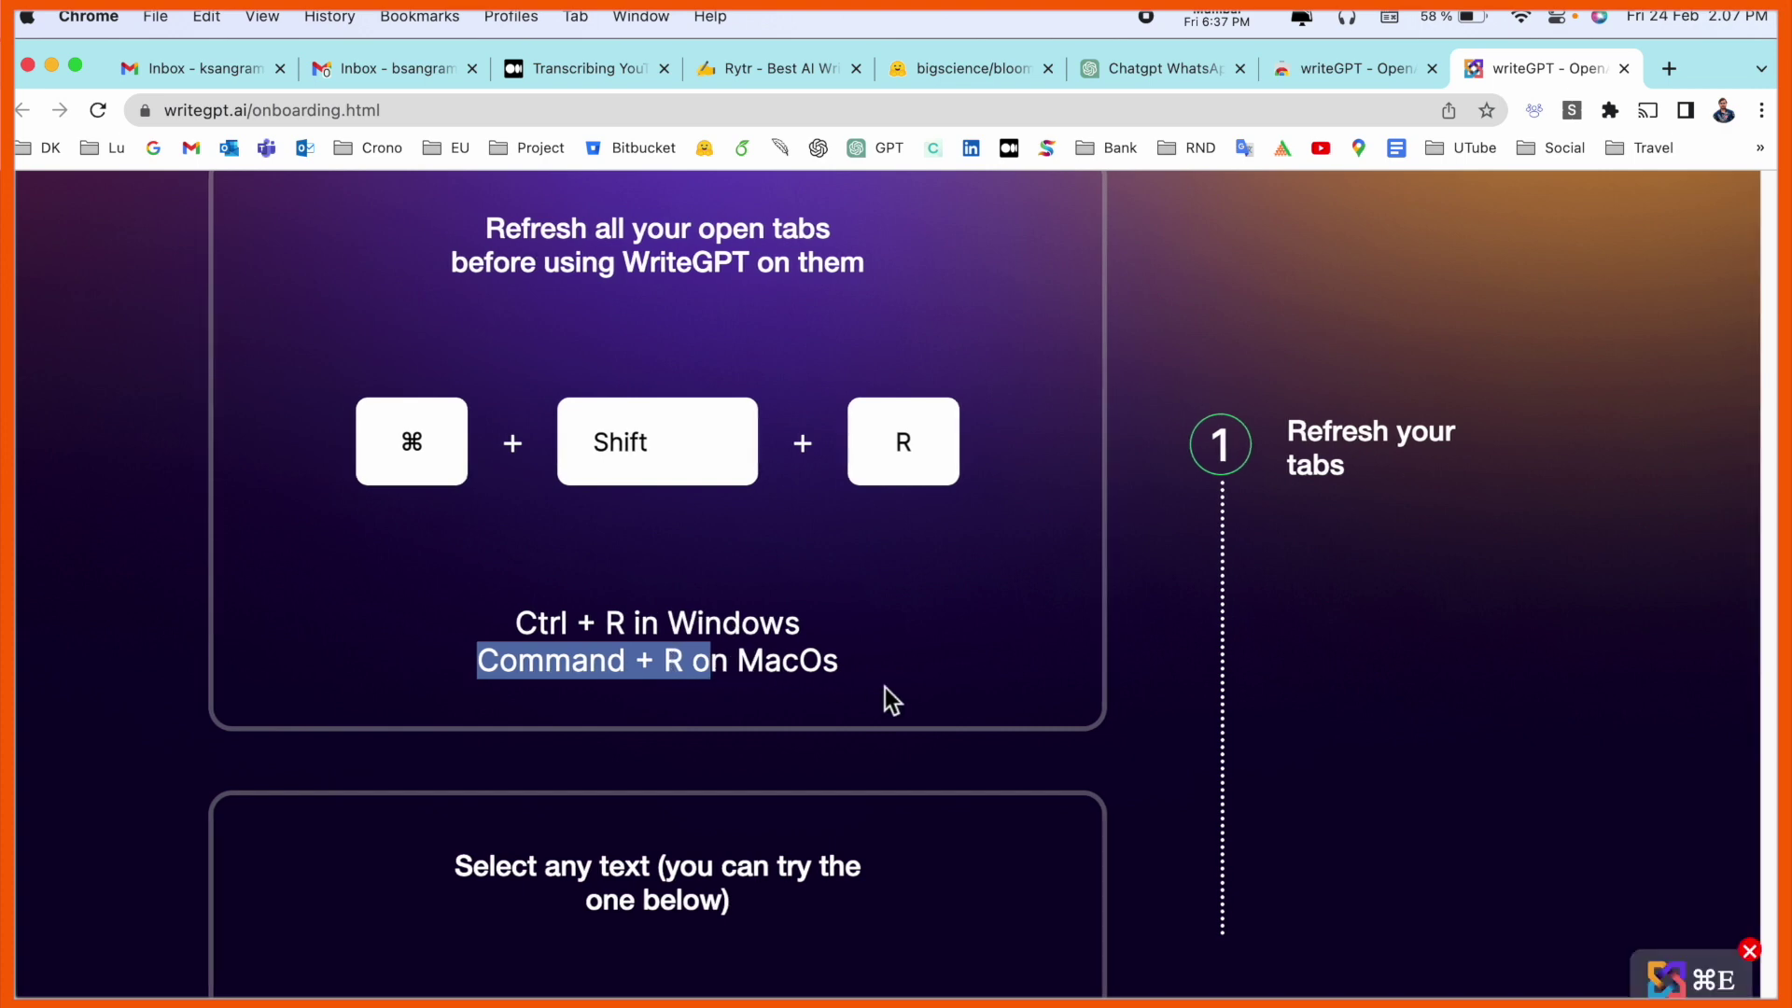
scroll(635, 305, "up", 1)
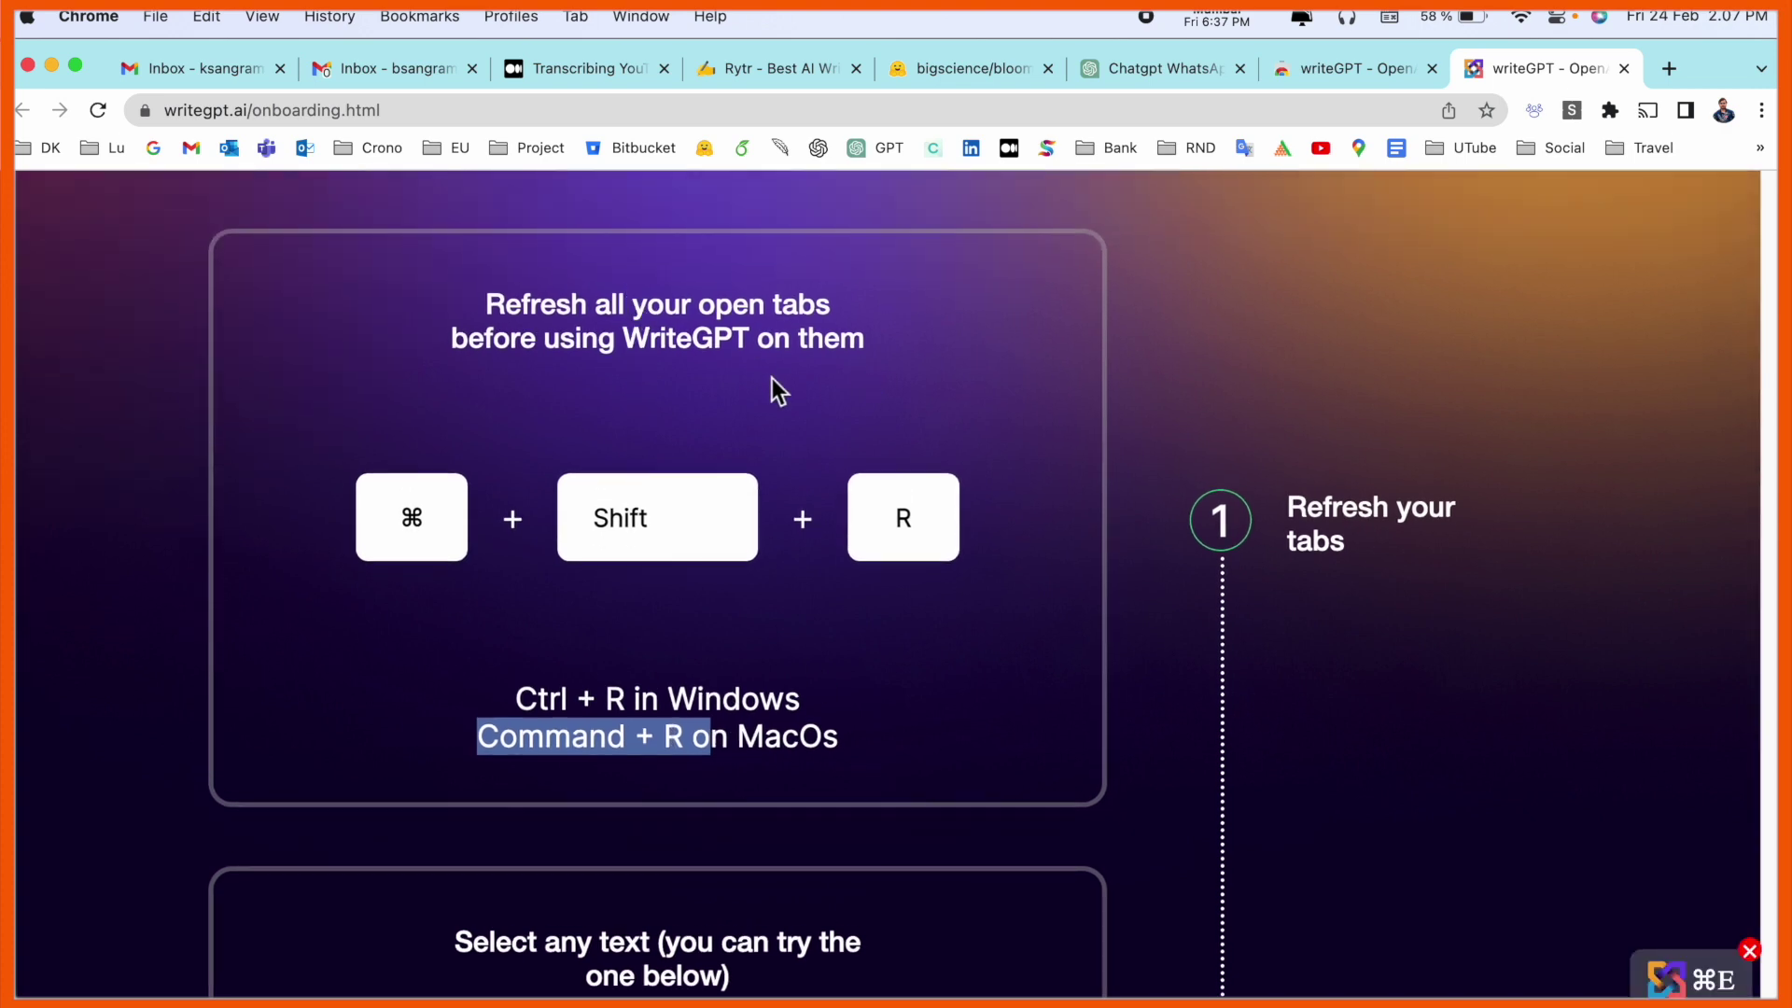
scroll(772, 378, "down", 1)
scroll(772, 378, "down", 3)
scroll(771, 379, "down", 4)
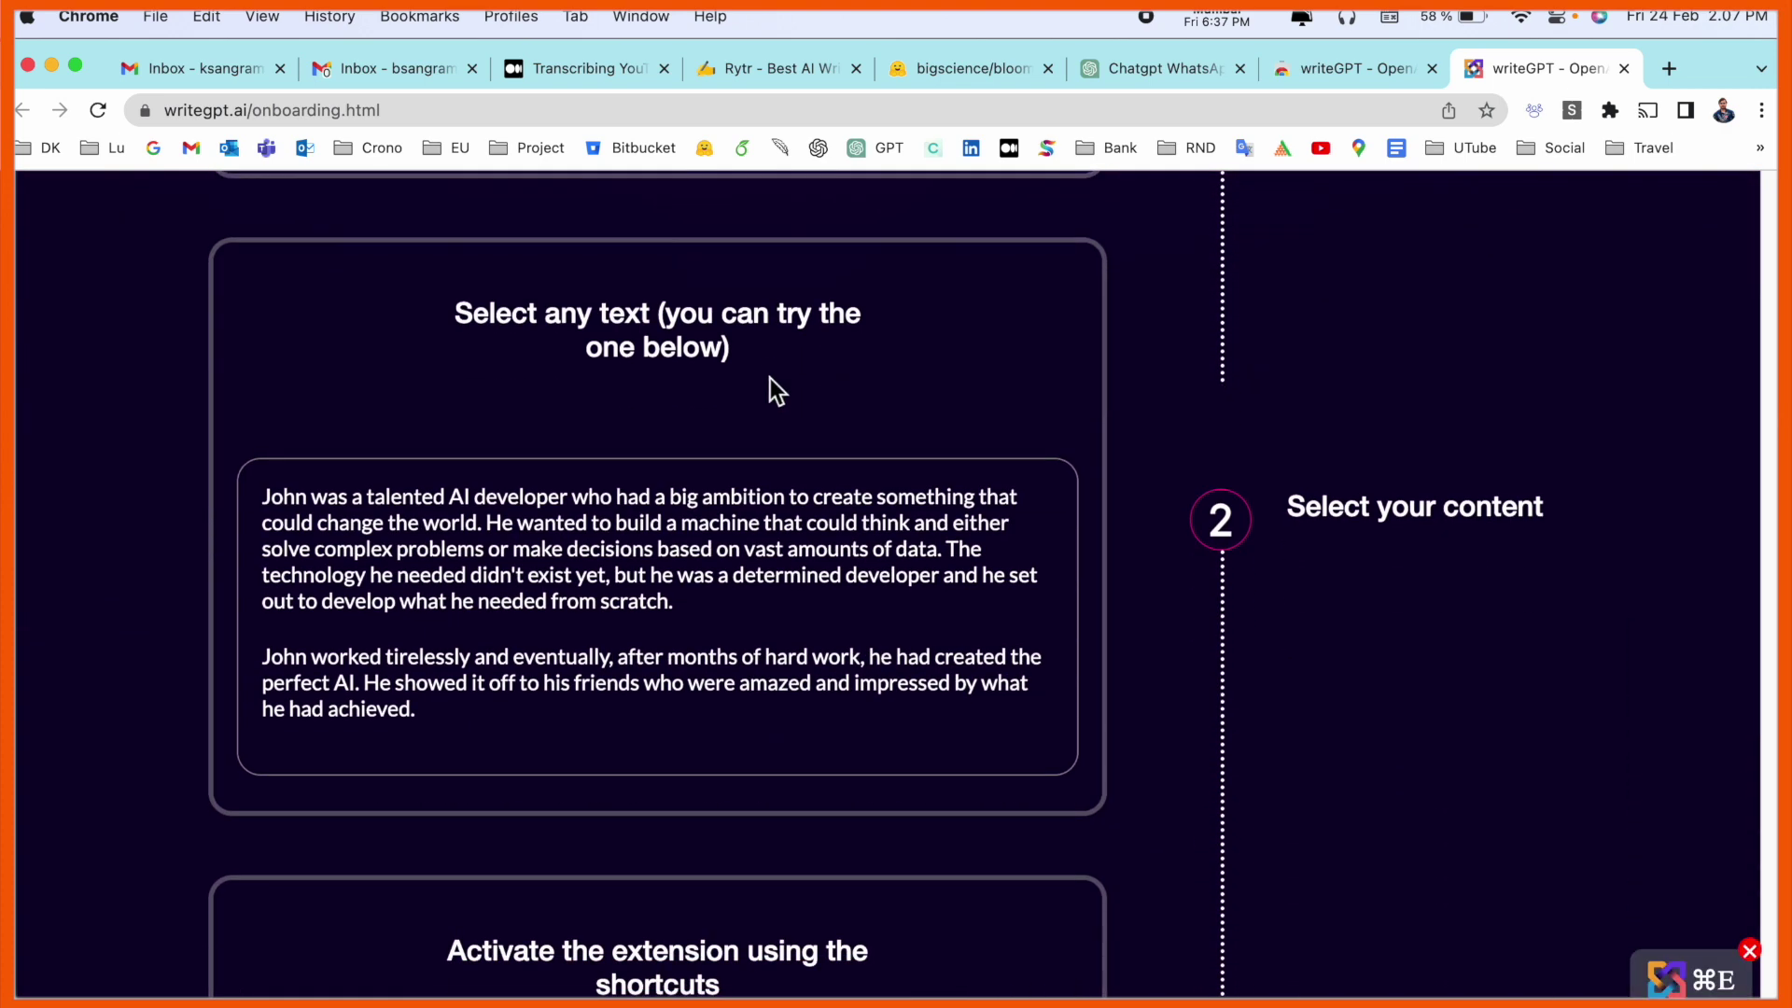
scroll(769, 381, "down", 2)
scroll(766, 382, "down", 1)
scroll(767, 381, "down", 2)
scroll(767, 382, "down", 2)
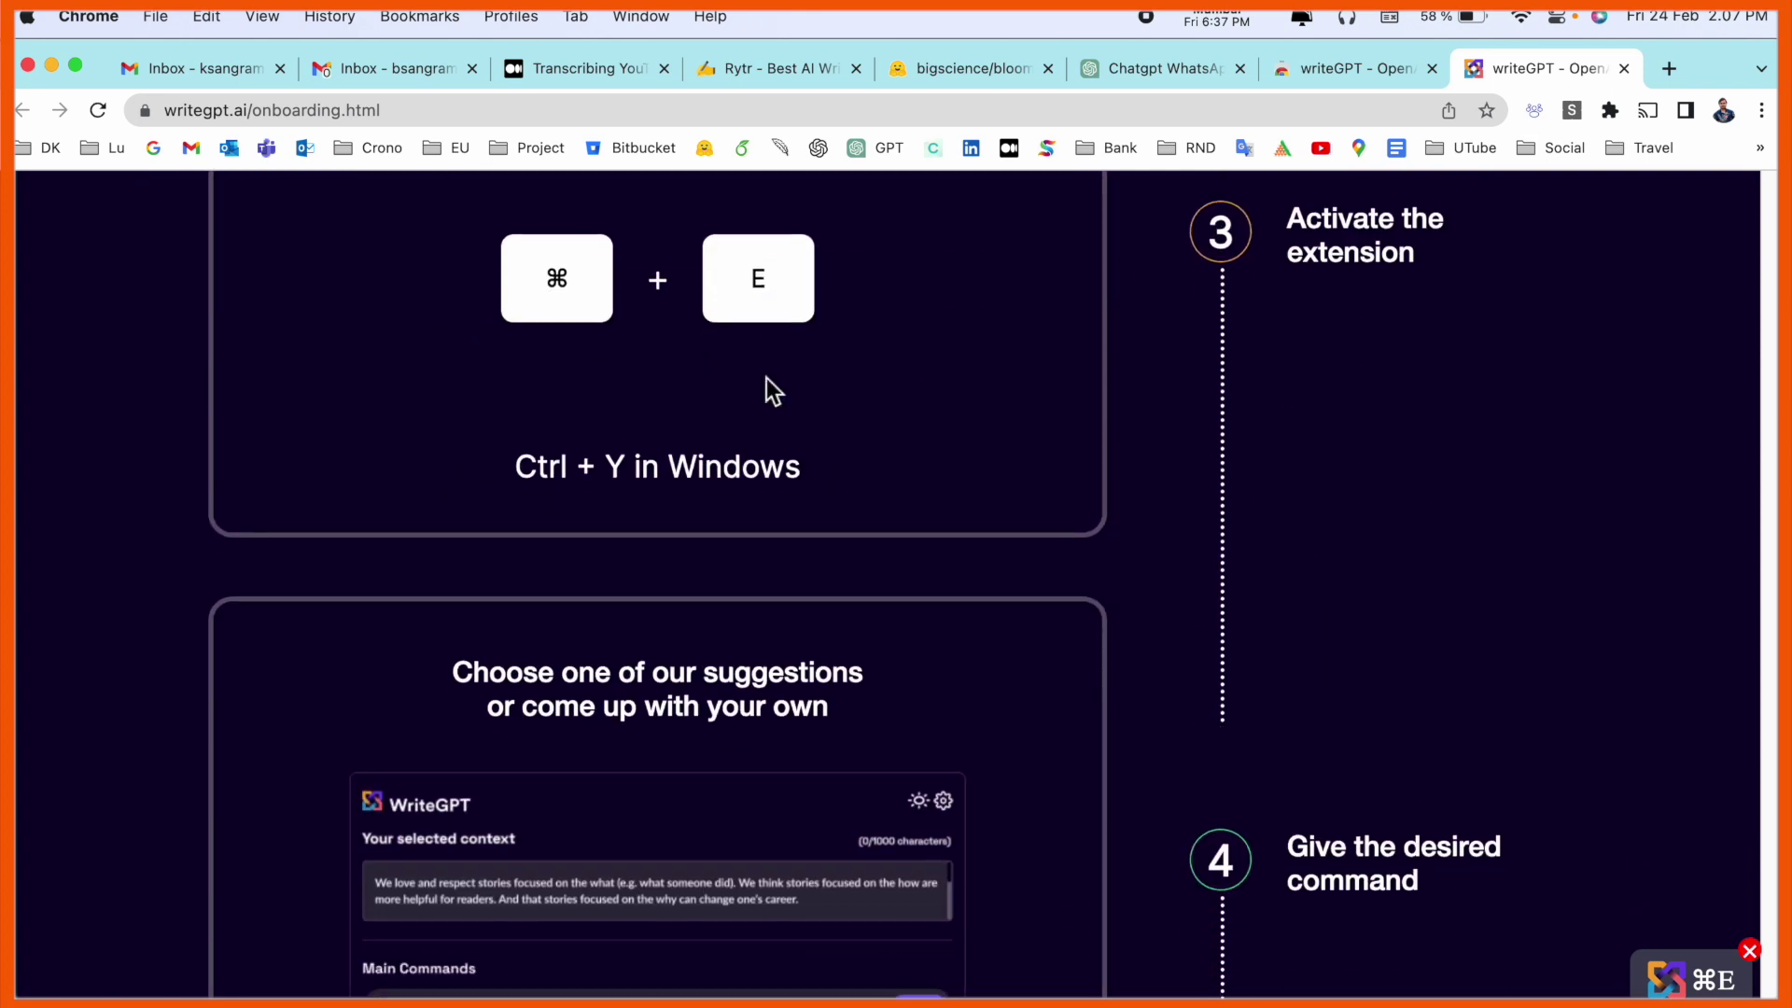
scroll(766, 378, "up", 3)
scroll(766, 378, "up", 10)
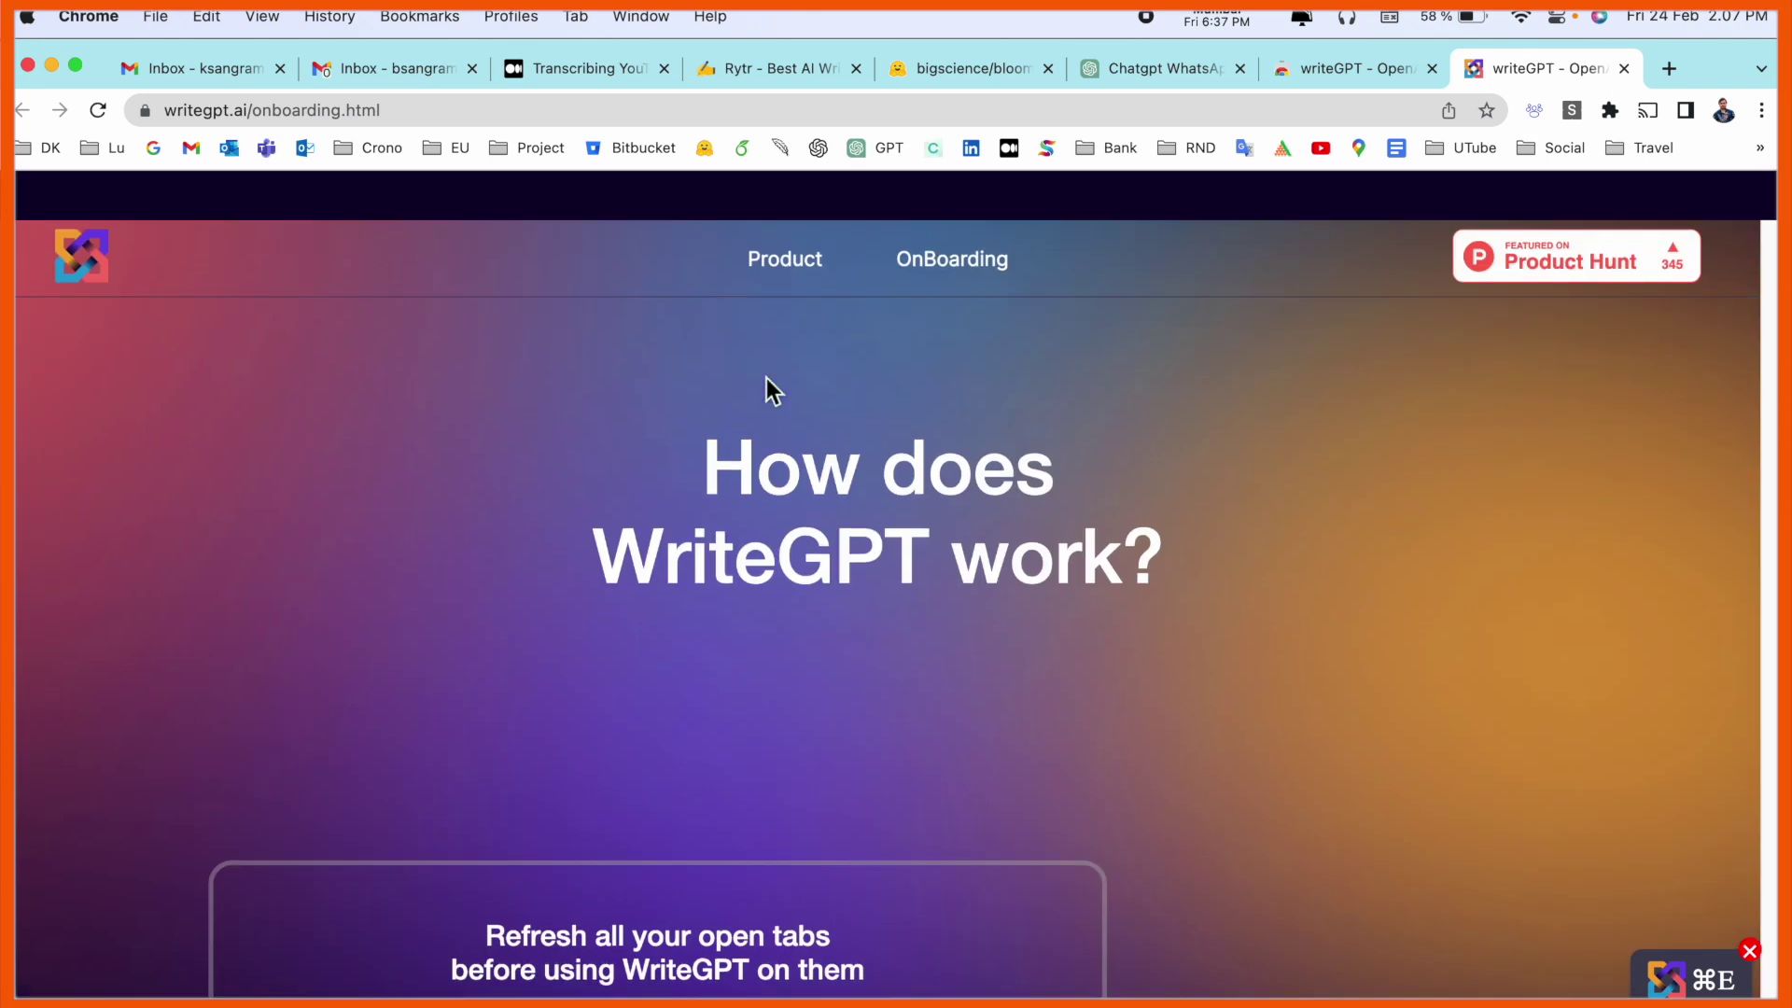
left_click(153, 148)
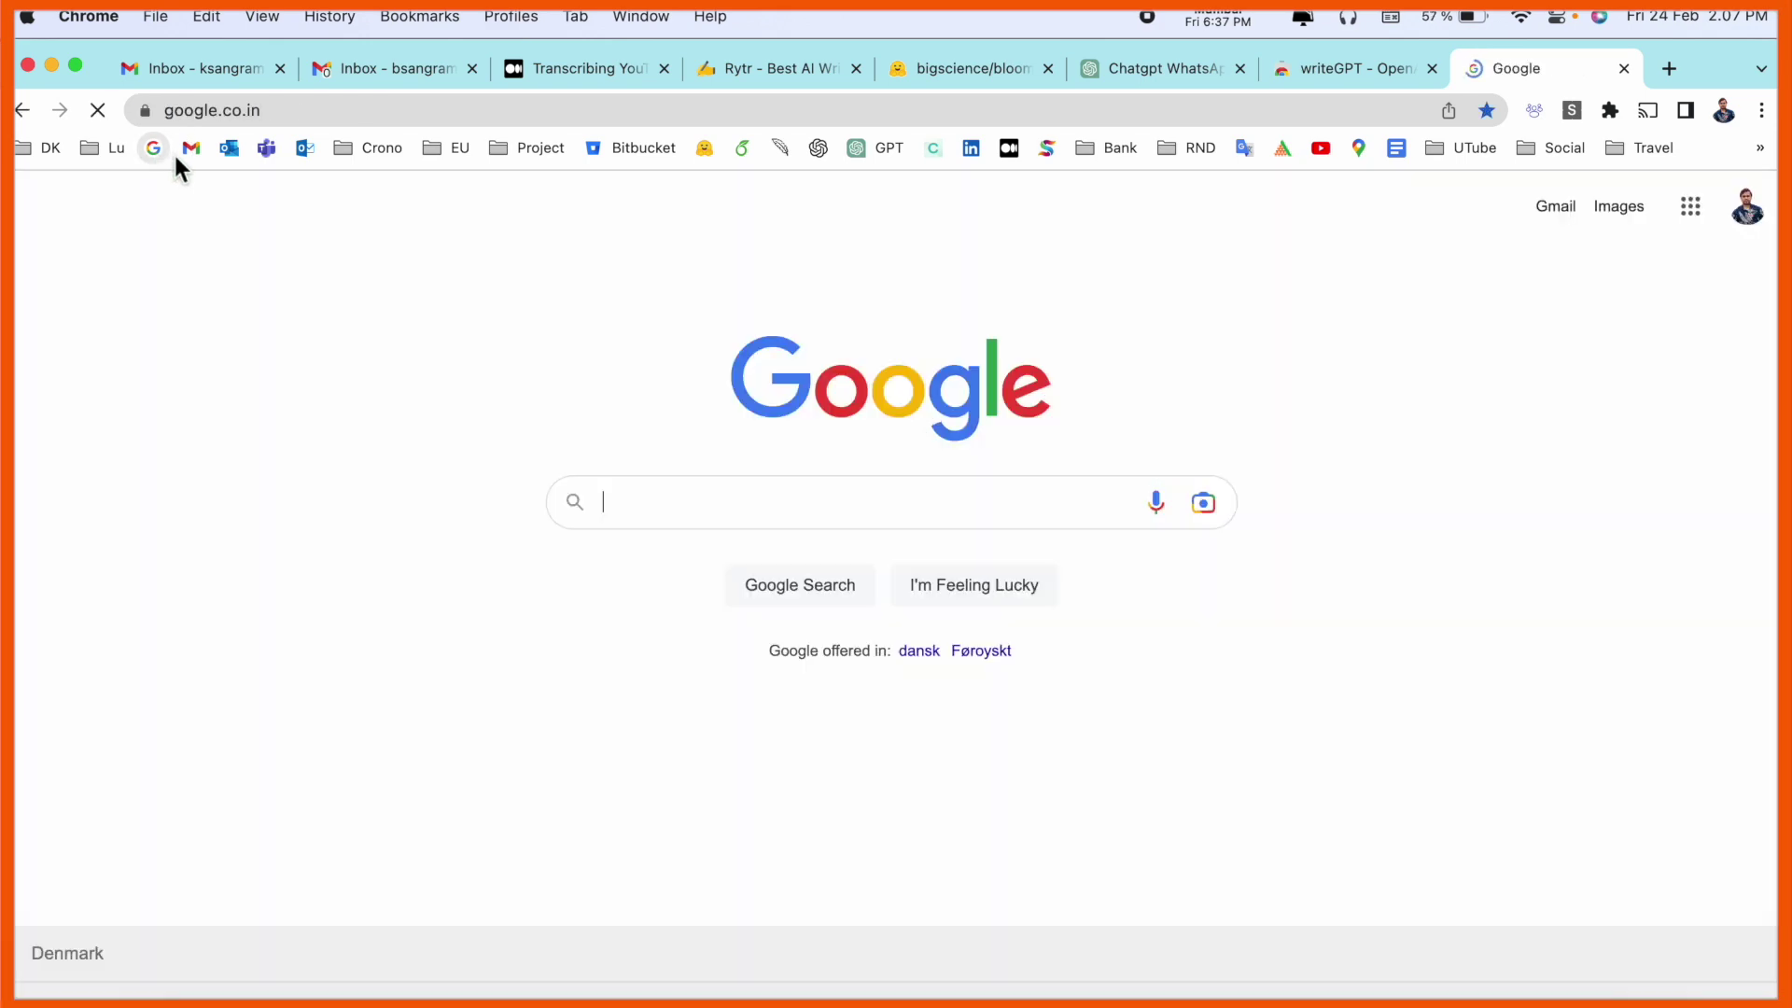
Step: Search Google for Research Rocks and ask WriteGPT to summarise the results
left_click(847, 508)
type("Res")
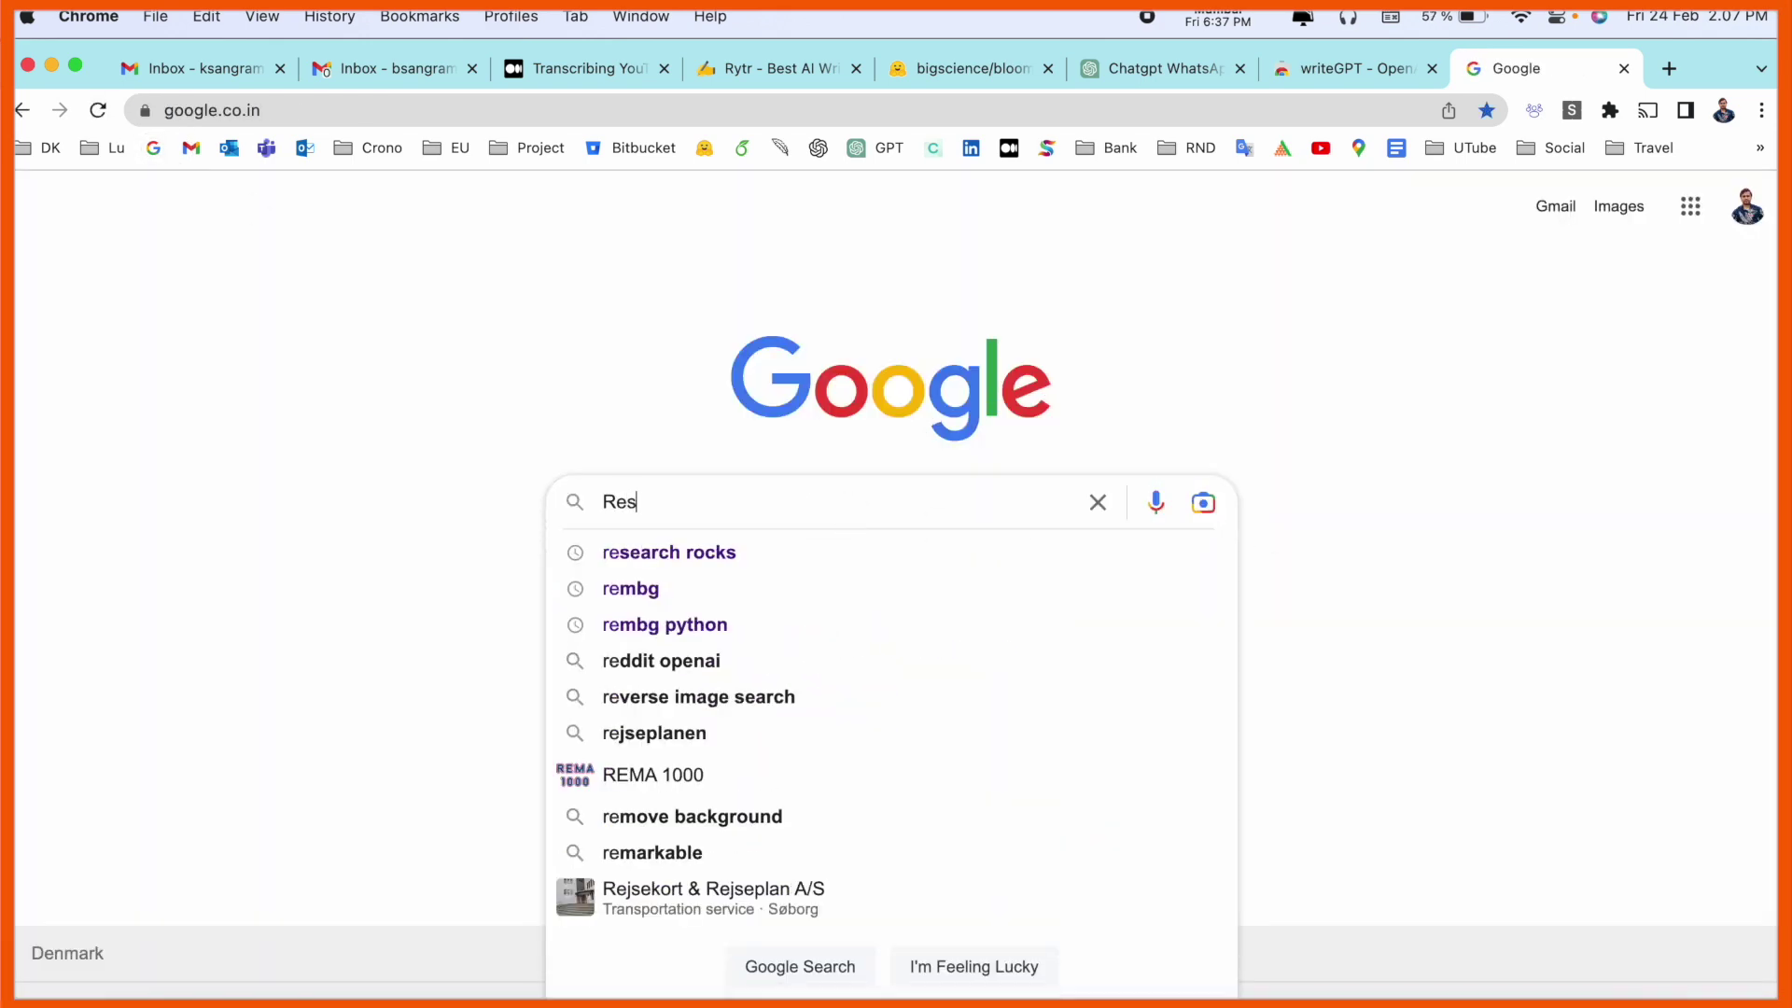
type("earch Rocks")
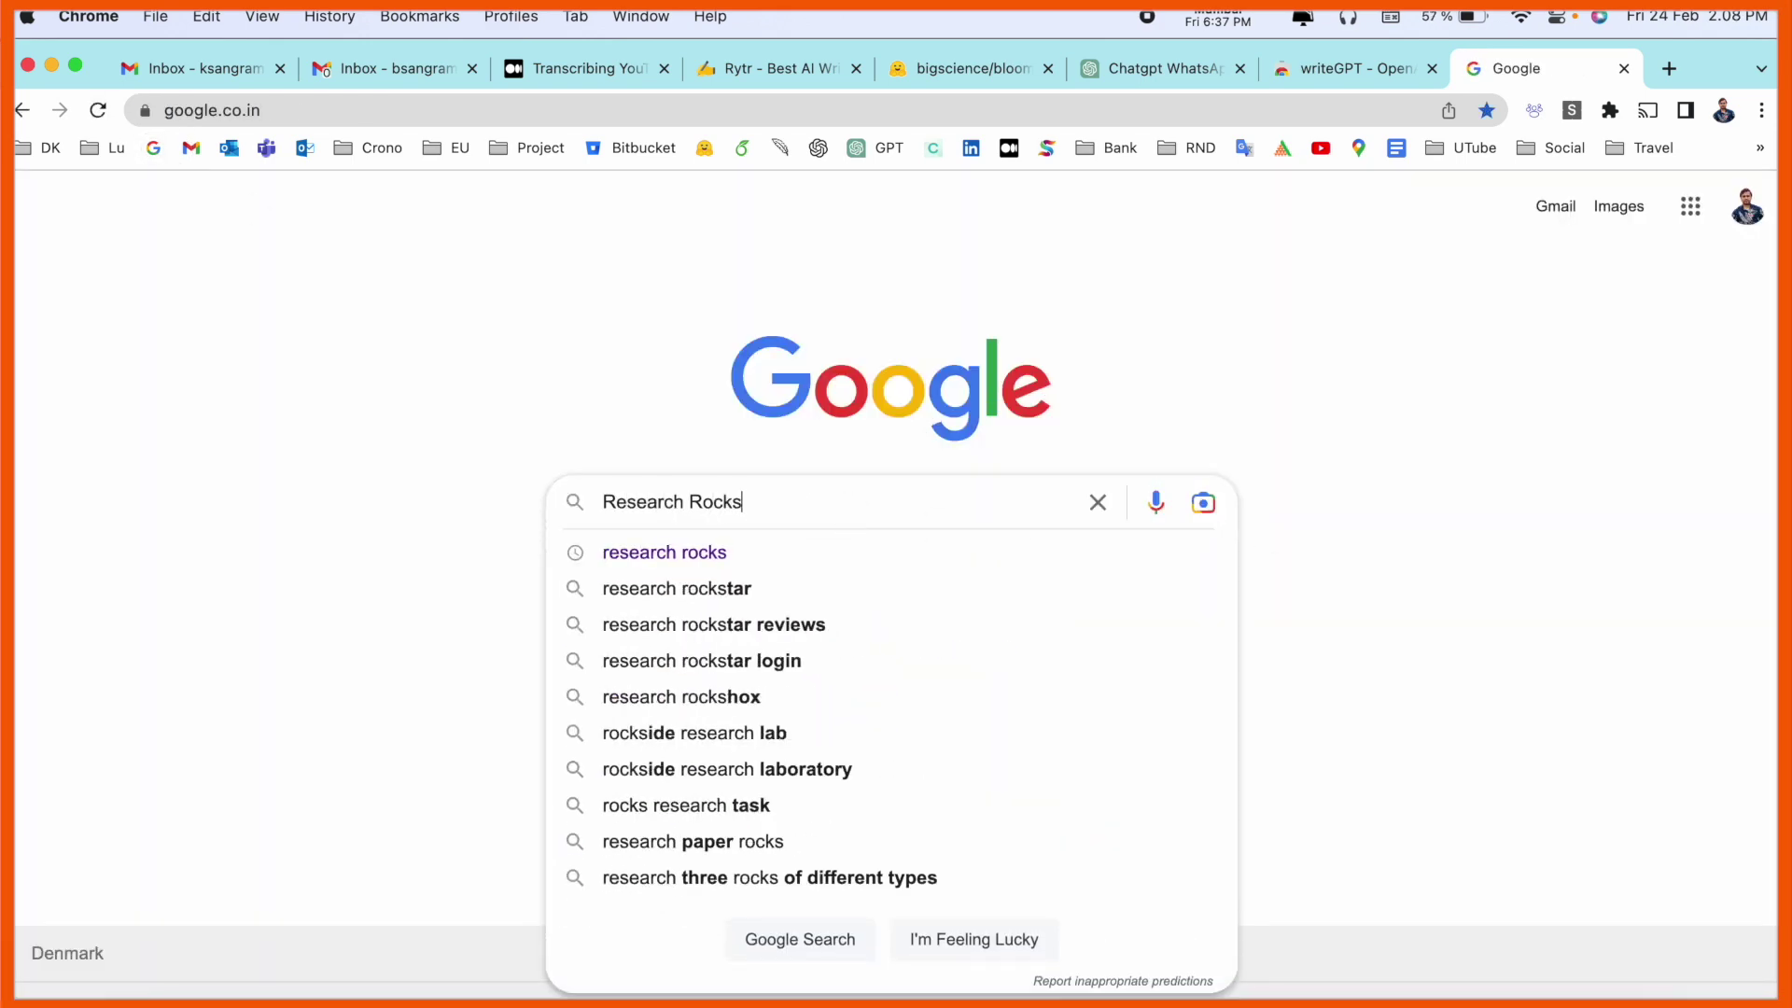
key("Return")
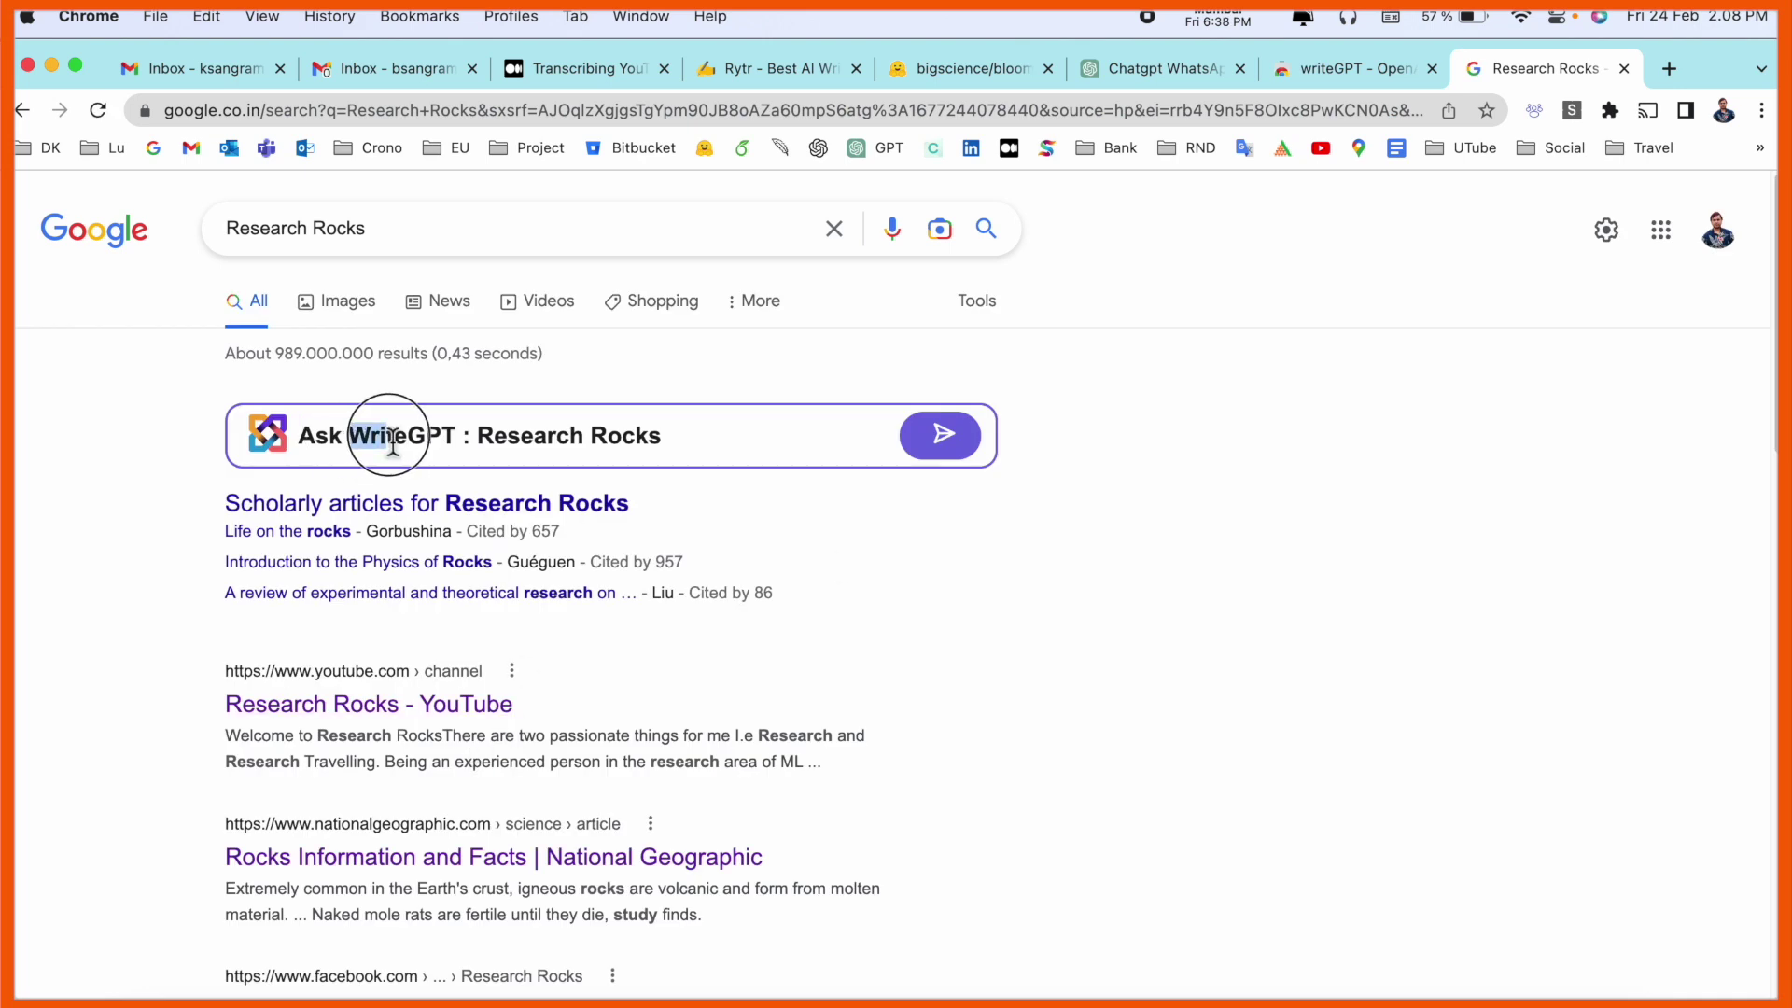
left_click_drag(391, 443, 665, 446)
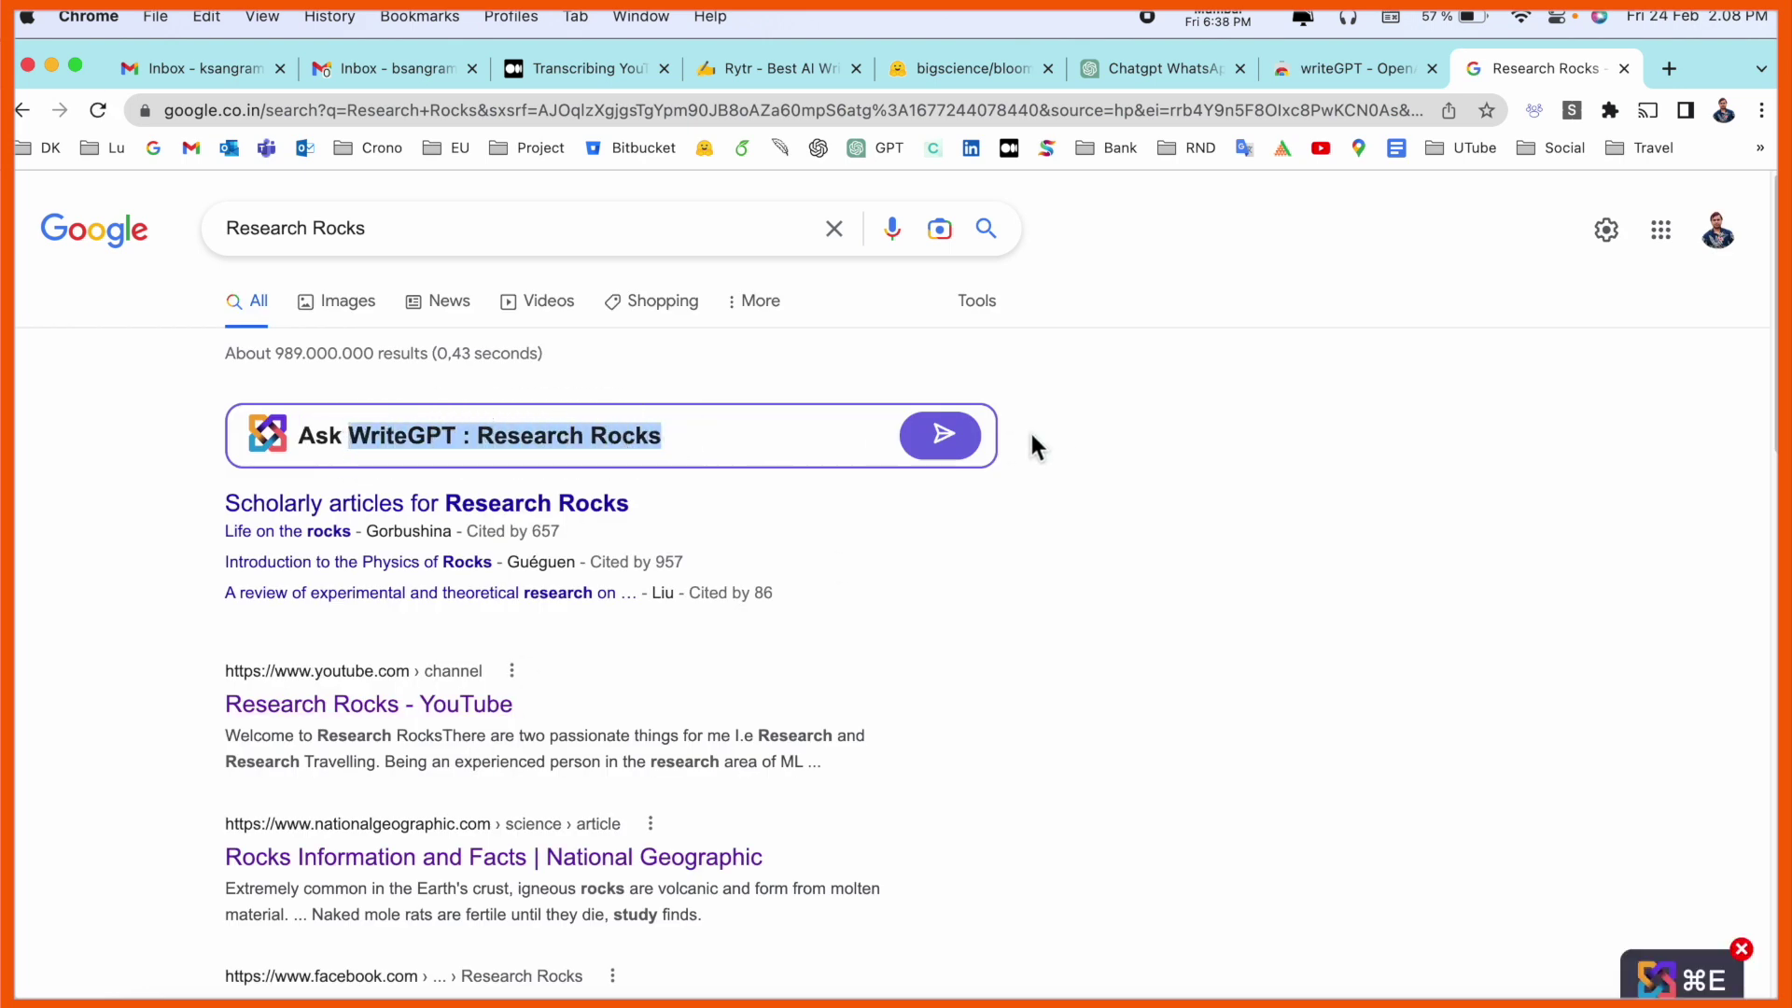
left_click(944, 436)
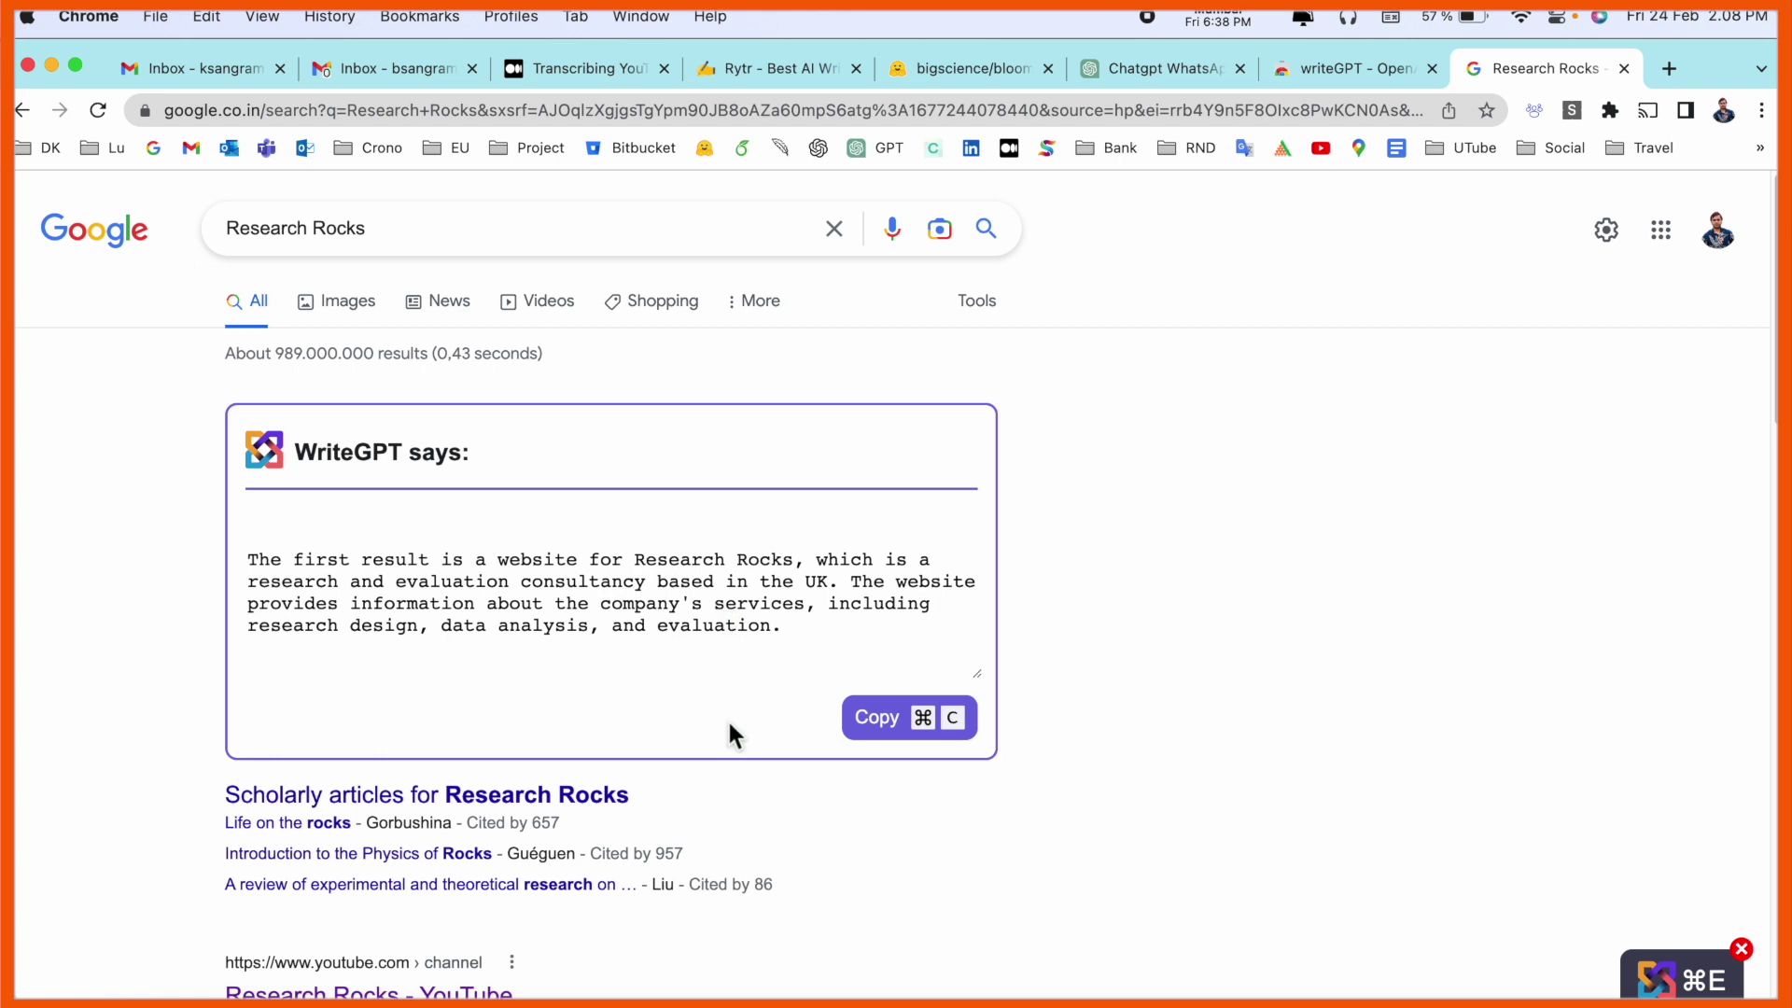
Step: Copy WriteGPT's Research Rocks answer, paste it into the Sublime Text notes file and return to Chrome
left_click(925, 721)
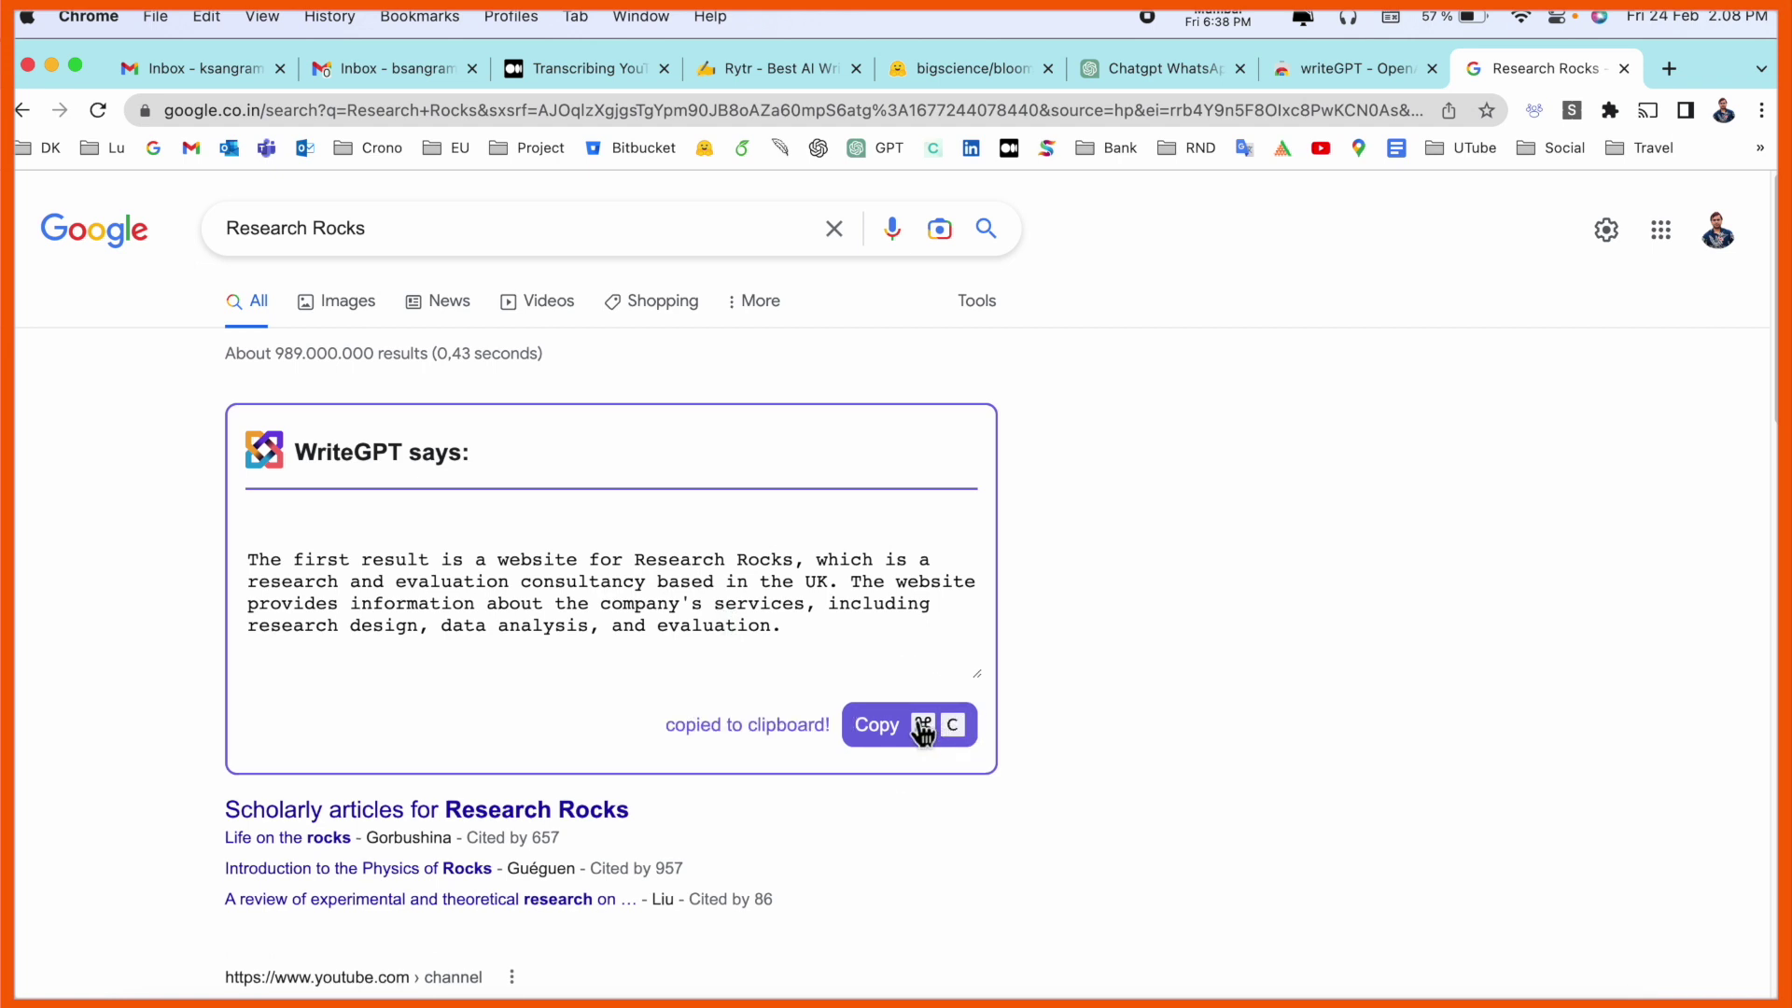
key("super+Tab")
key("Return")
key("Return")
key("Return")
key("super+v")
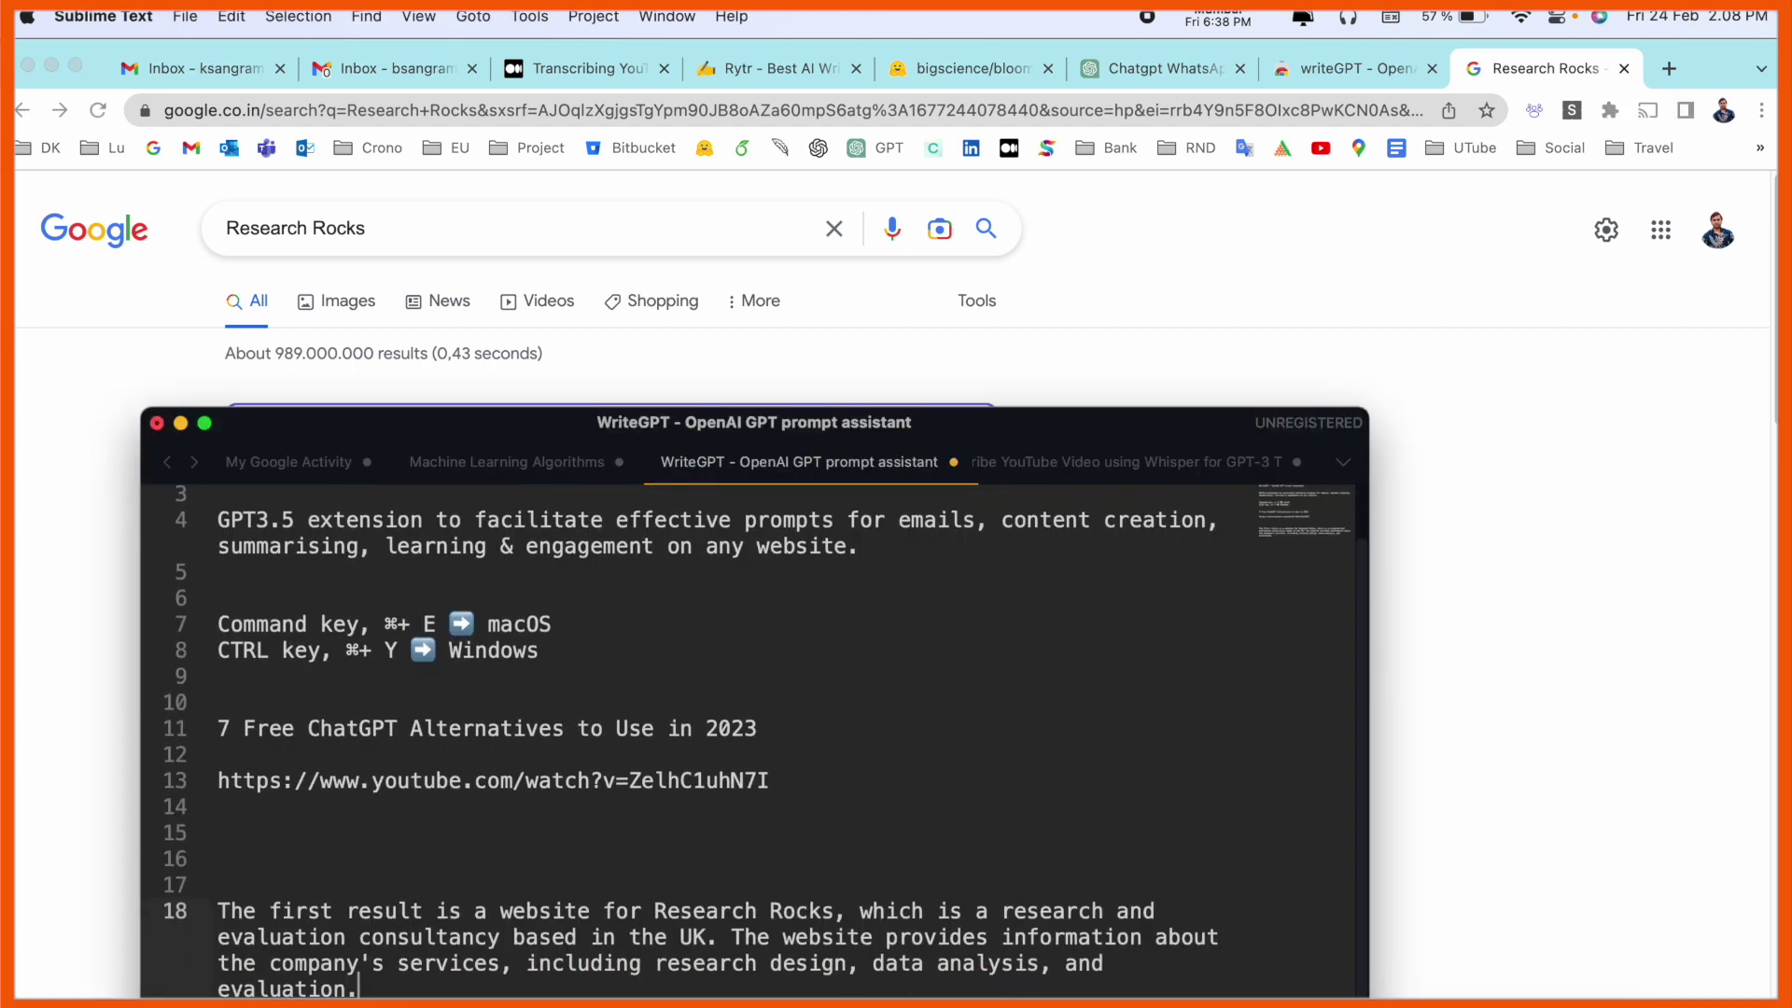
key("super+Tab")
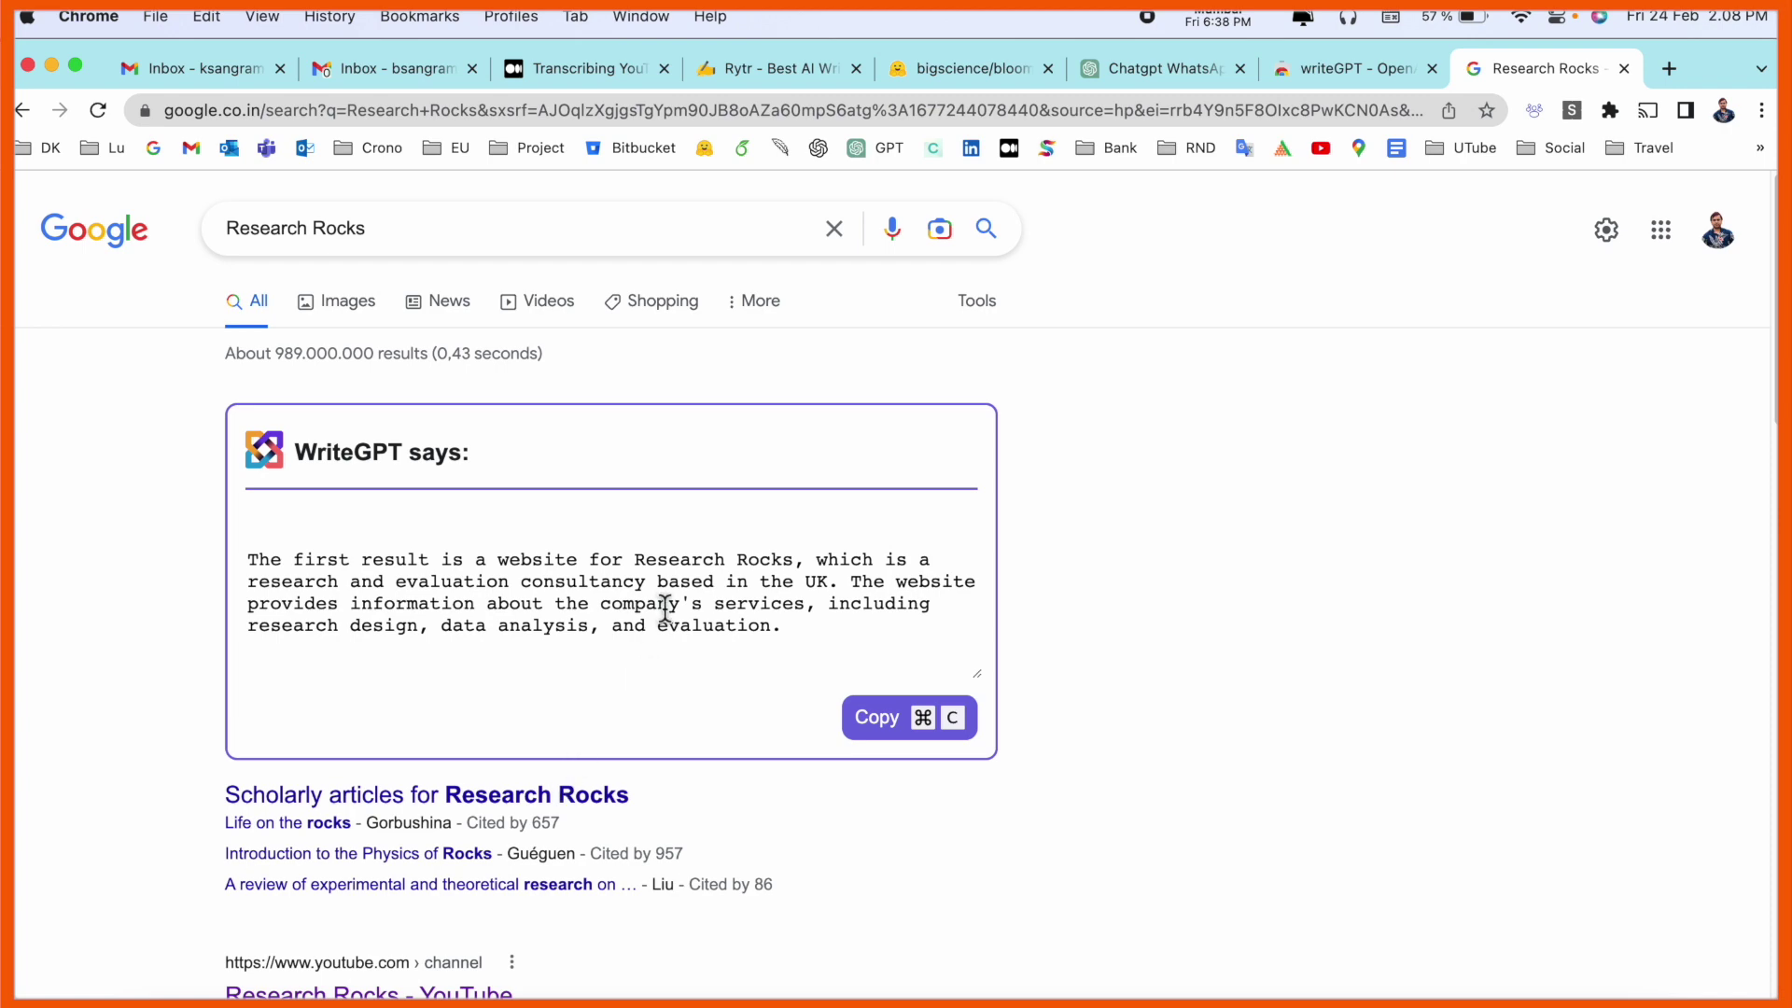
scroll(665, 606, "down", 3)
scroll(644, 637, "up", 5)
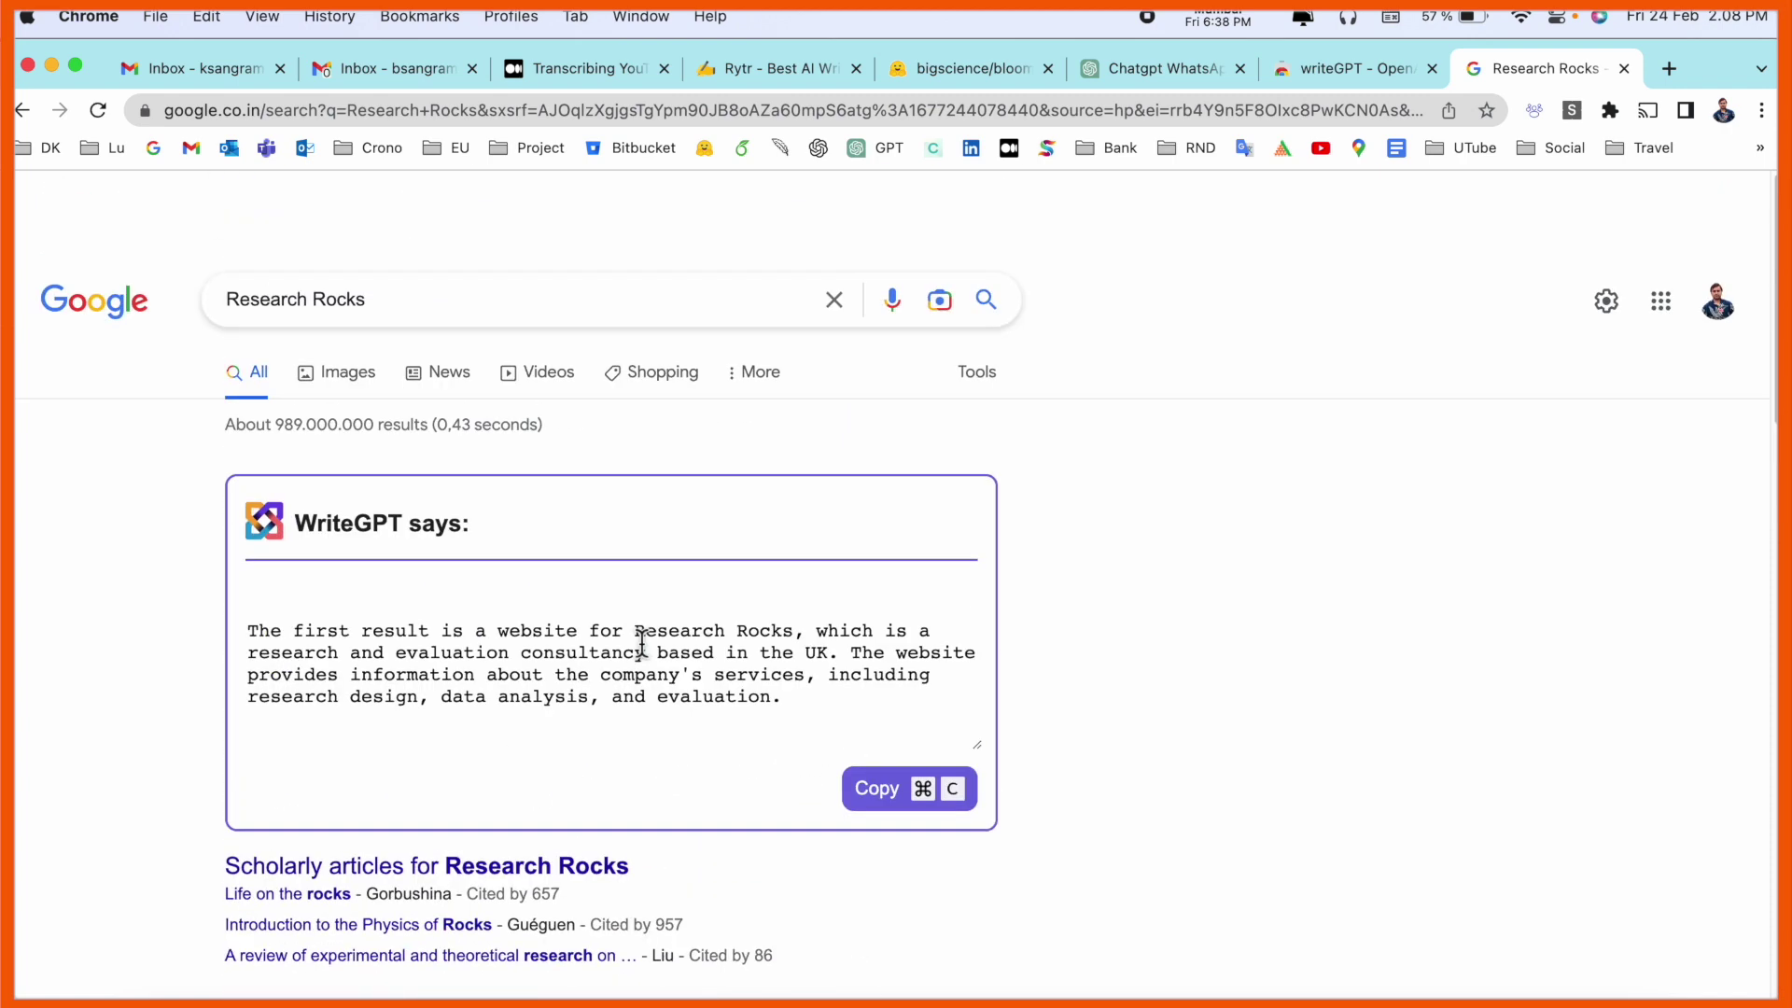
Step: Search Google for machine learning and ask WriteGPT for a definition
left_click(94, 228)
left_click(687, 514)
type("machine learning")
key("Return")
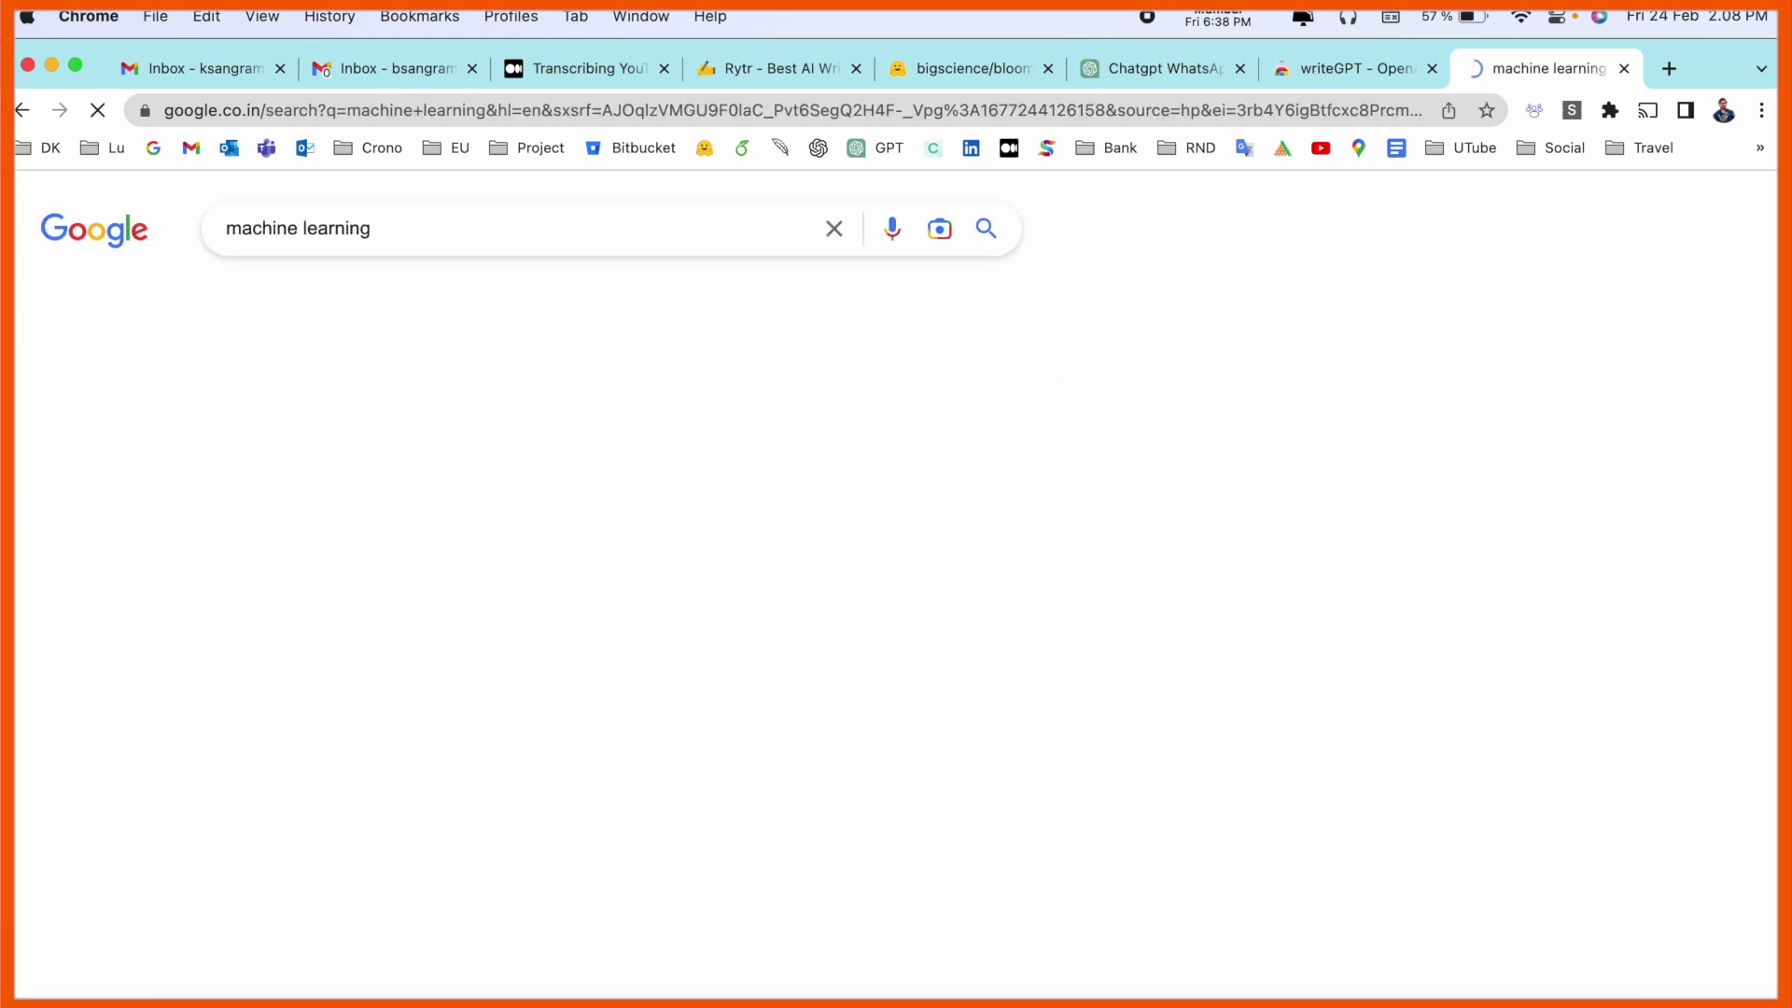
left_click(945, 512)
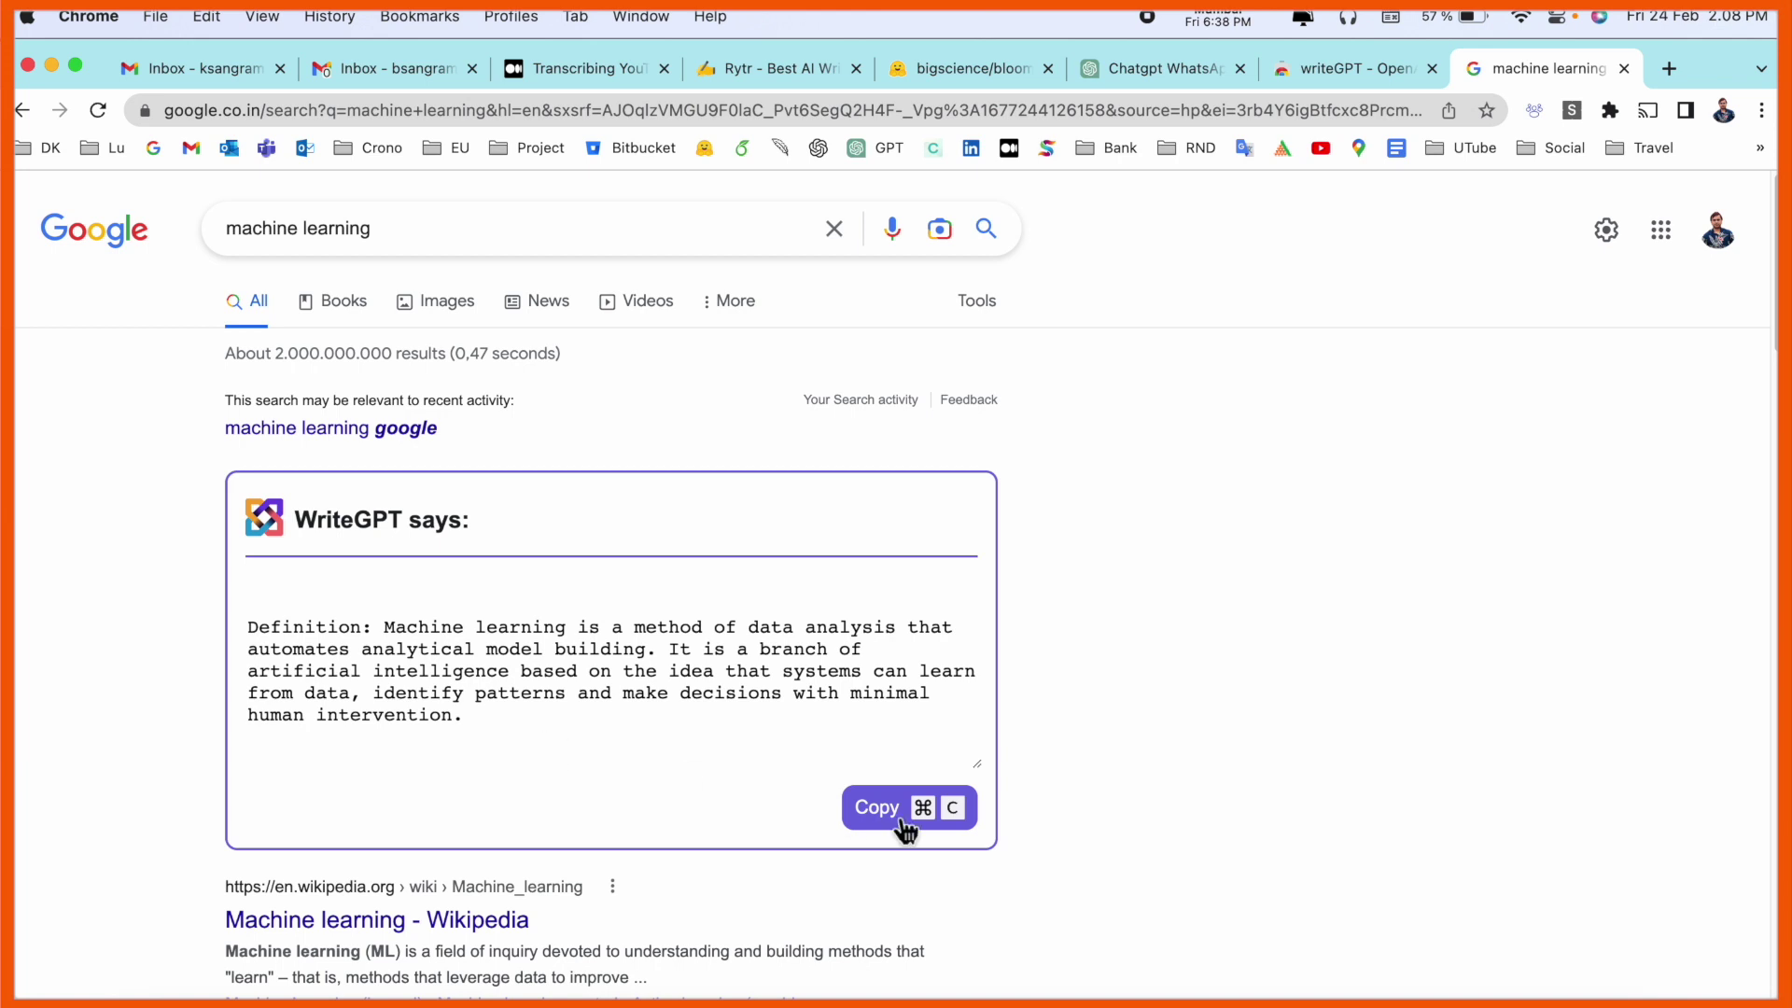
Step: Copy WriteGPT's machine learning definition to the clipboard and bring up the WriteGPT assistant (Cmd+Shift+K)
left_click(976, 819)
left_click(931, 814)
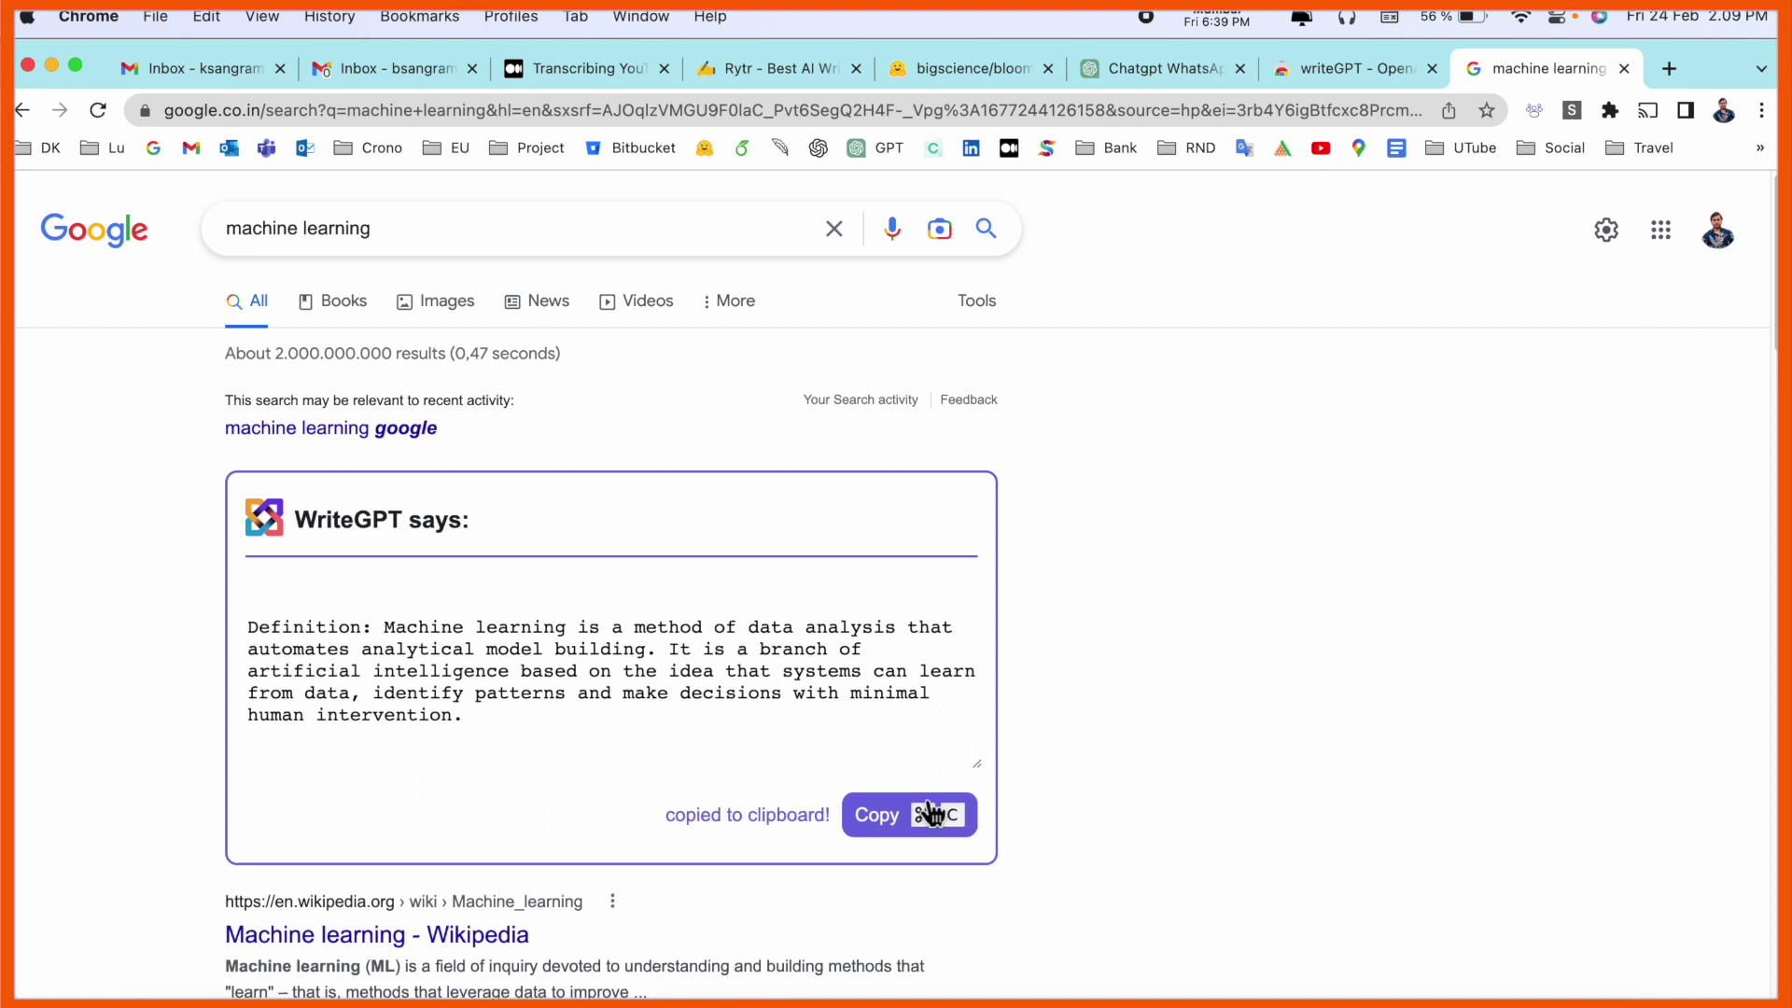
key("super+shift+k")
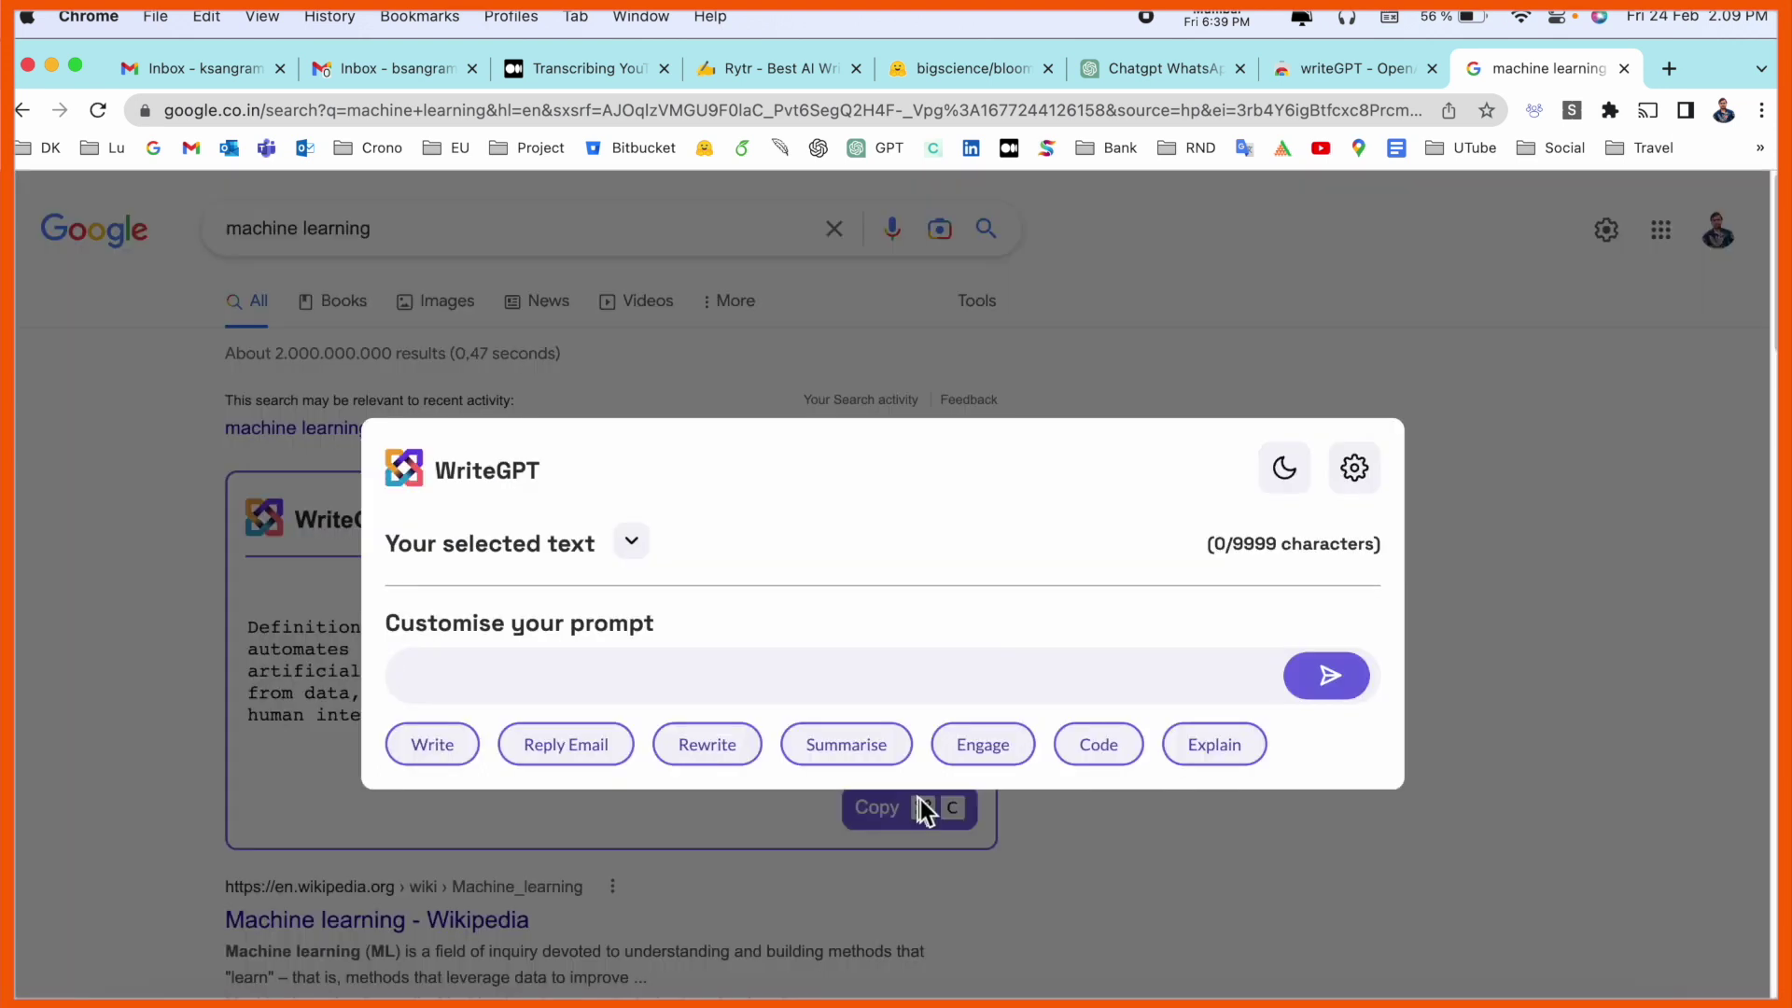
Step: Expand WriteGPT's 'Your selected text' box and focus it ready for pasting
left_click(627, 554)
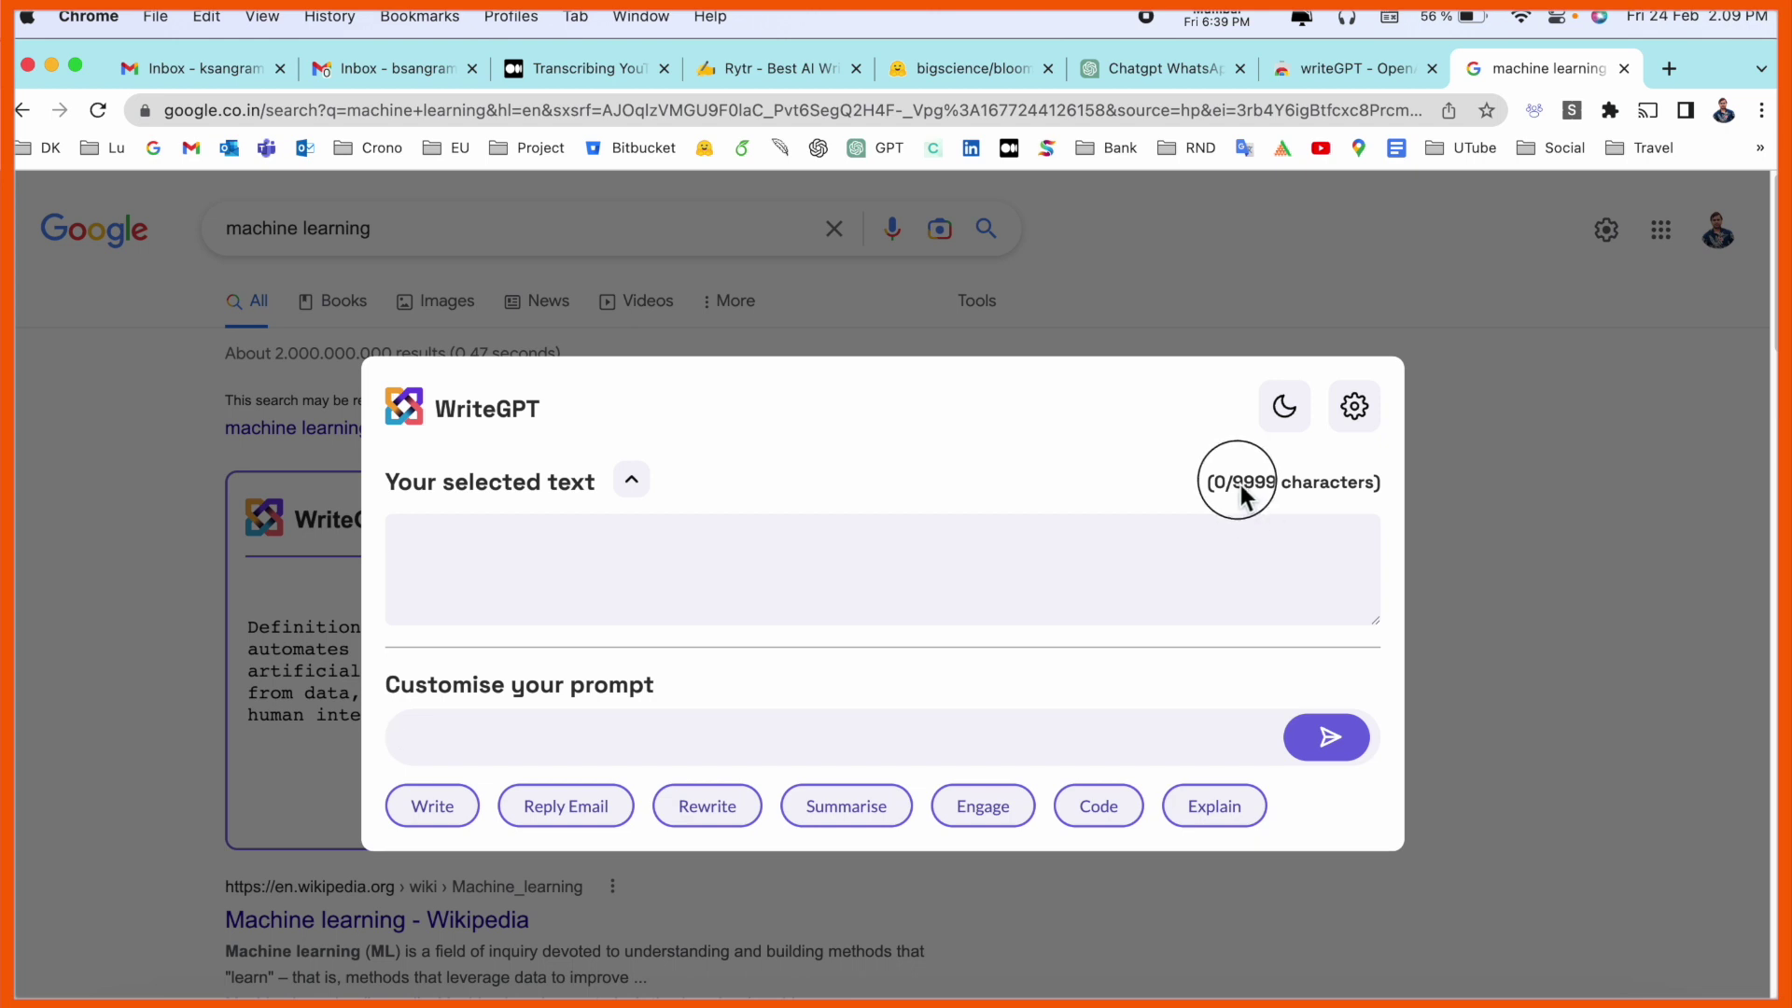
left_click_drag(1255, 486, 1277, 497)
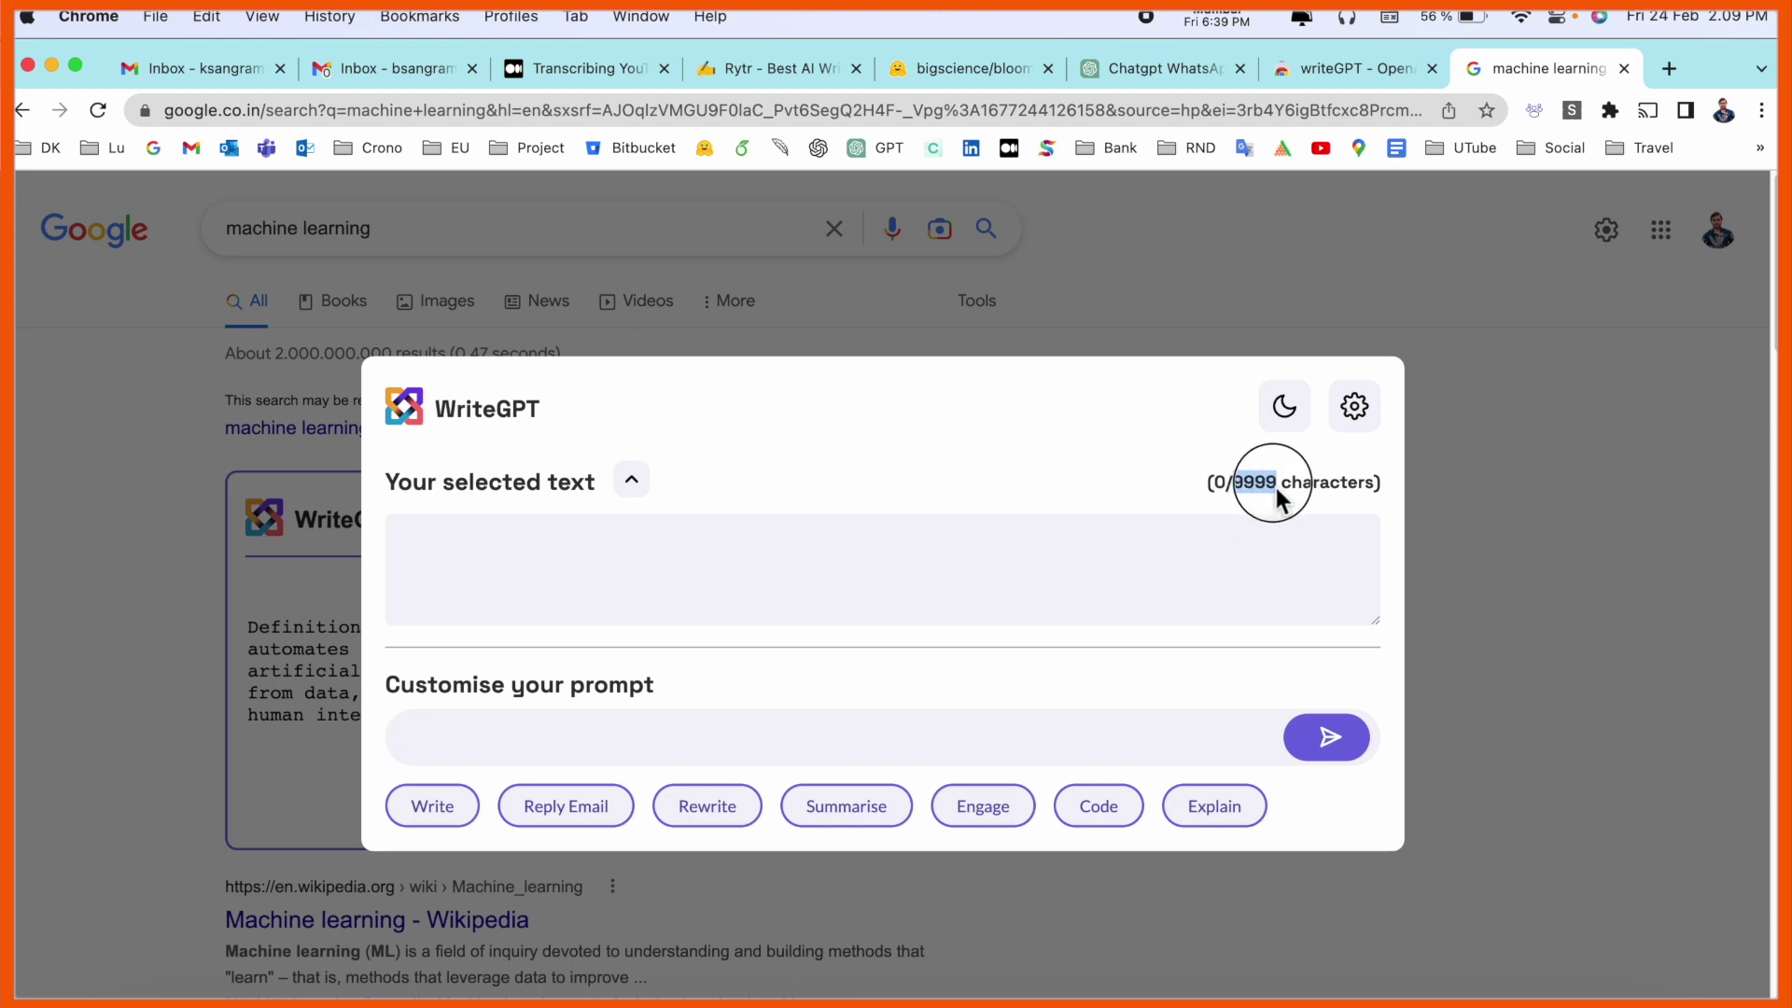
left_click(813, 589)
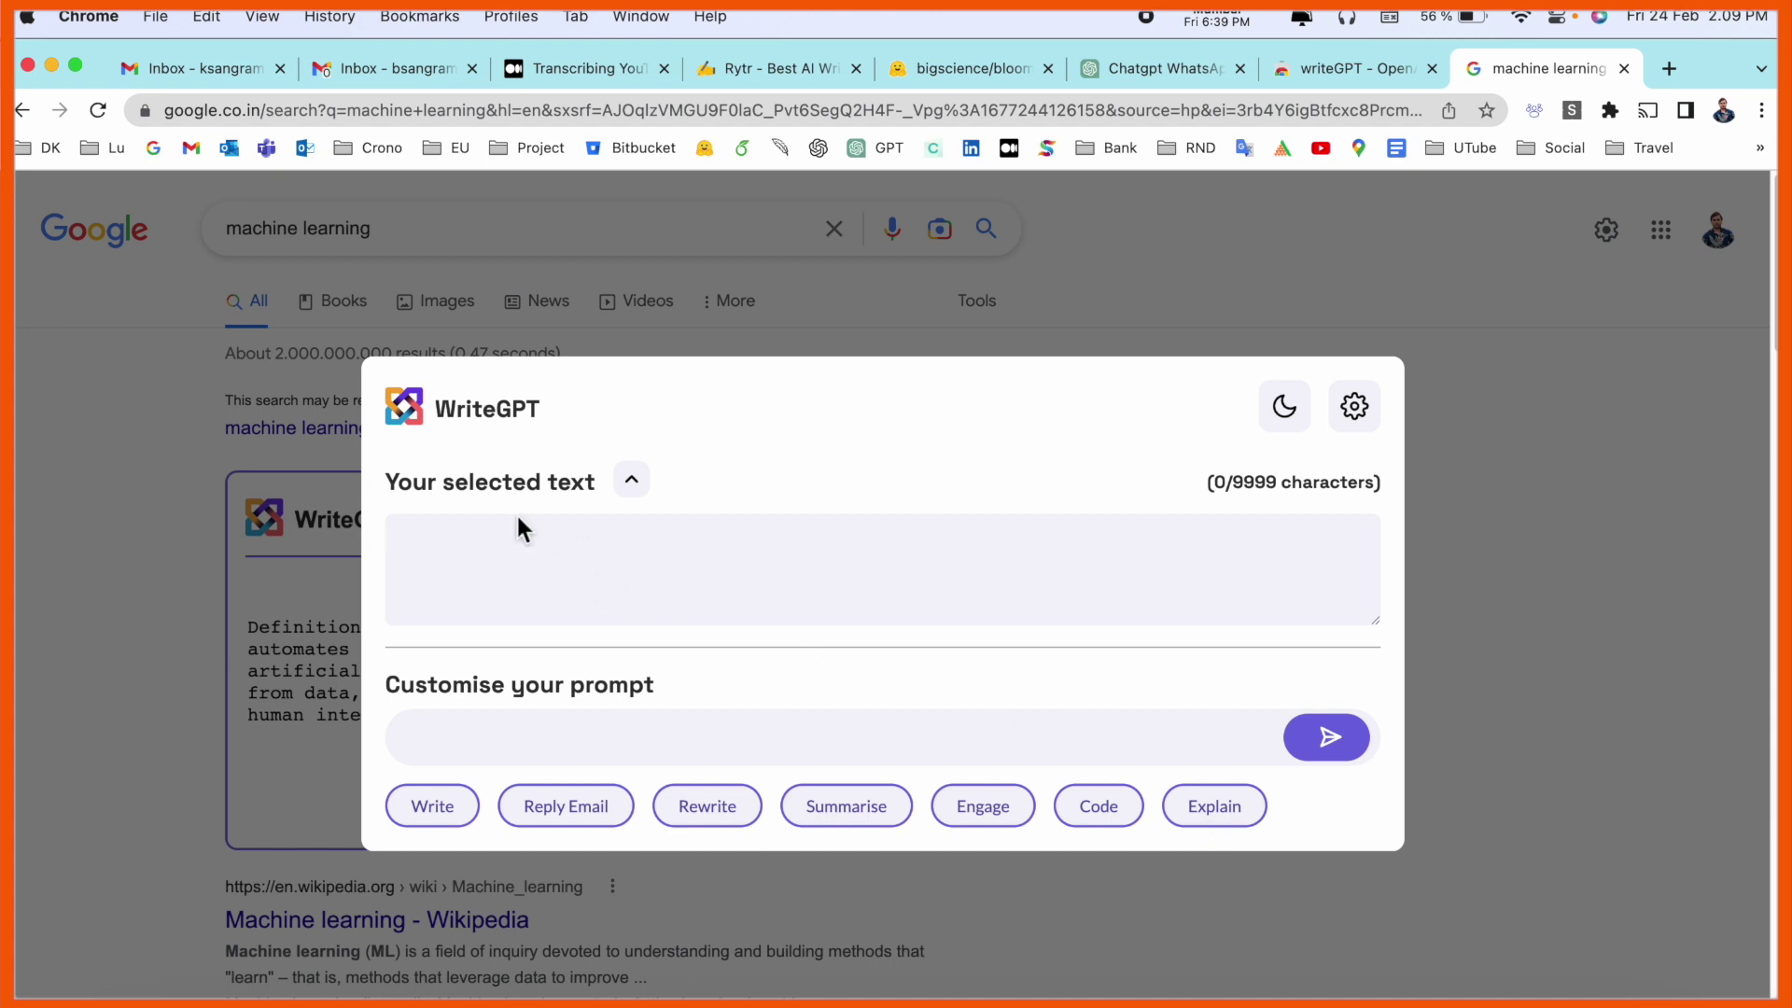
left_click(491, 540)
Step: Paste the machine learning definition and delete the leading 'Definition:' label
key("super+v")
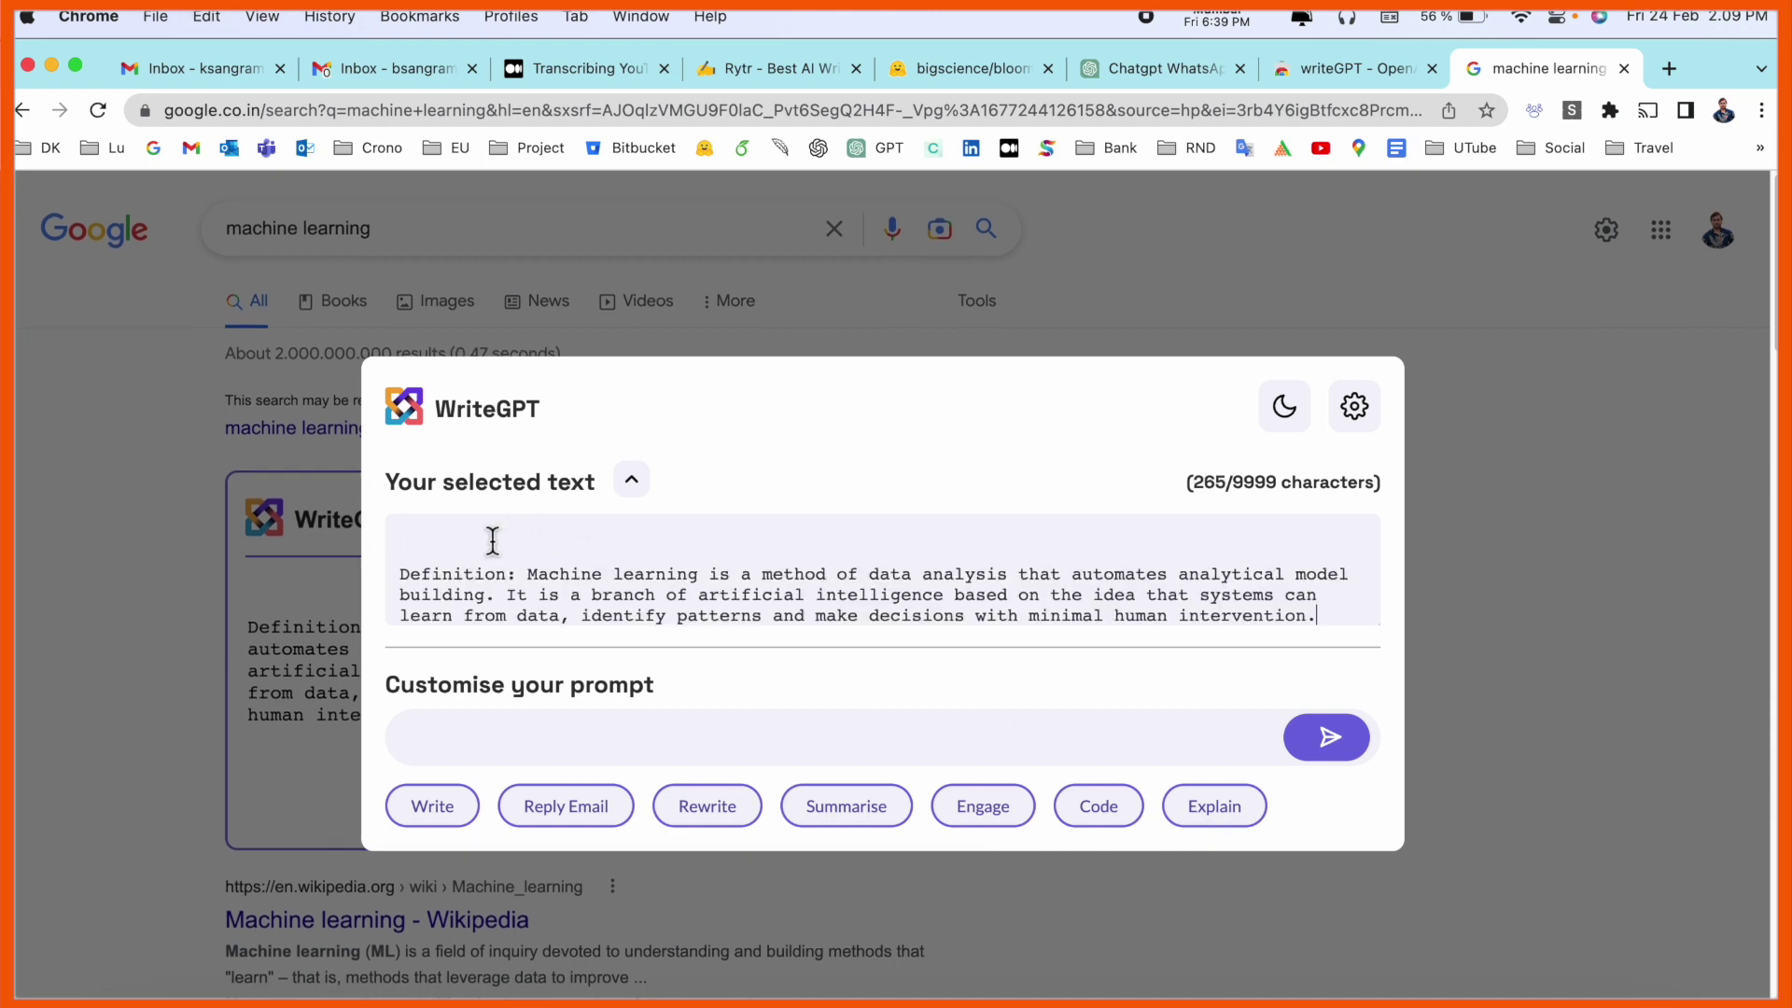
left_click_drag(530, 575, 361, 574)
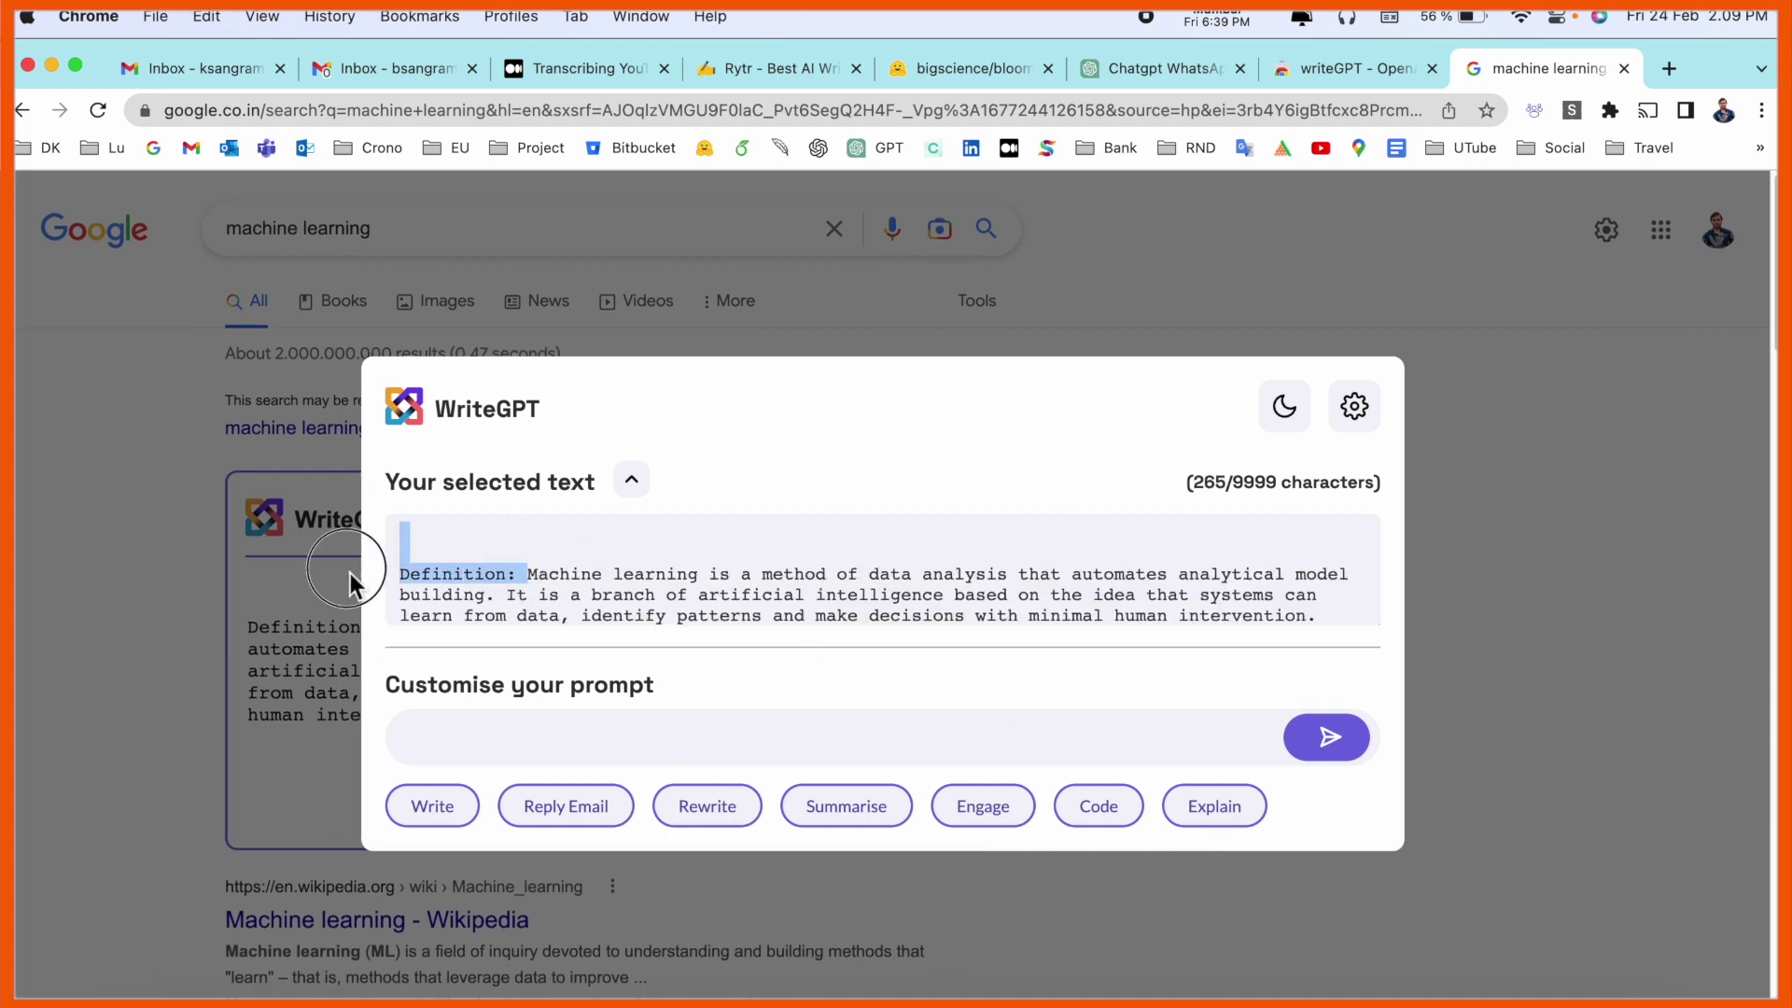
key("BackSpace")
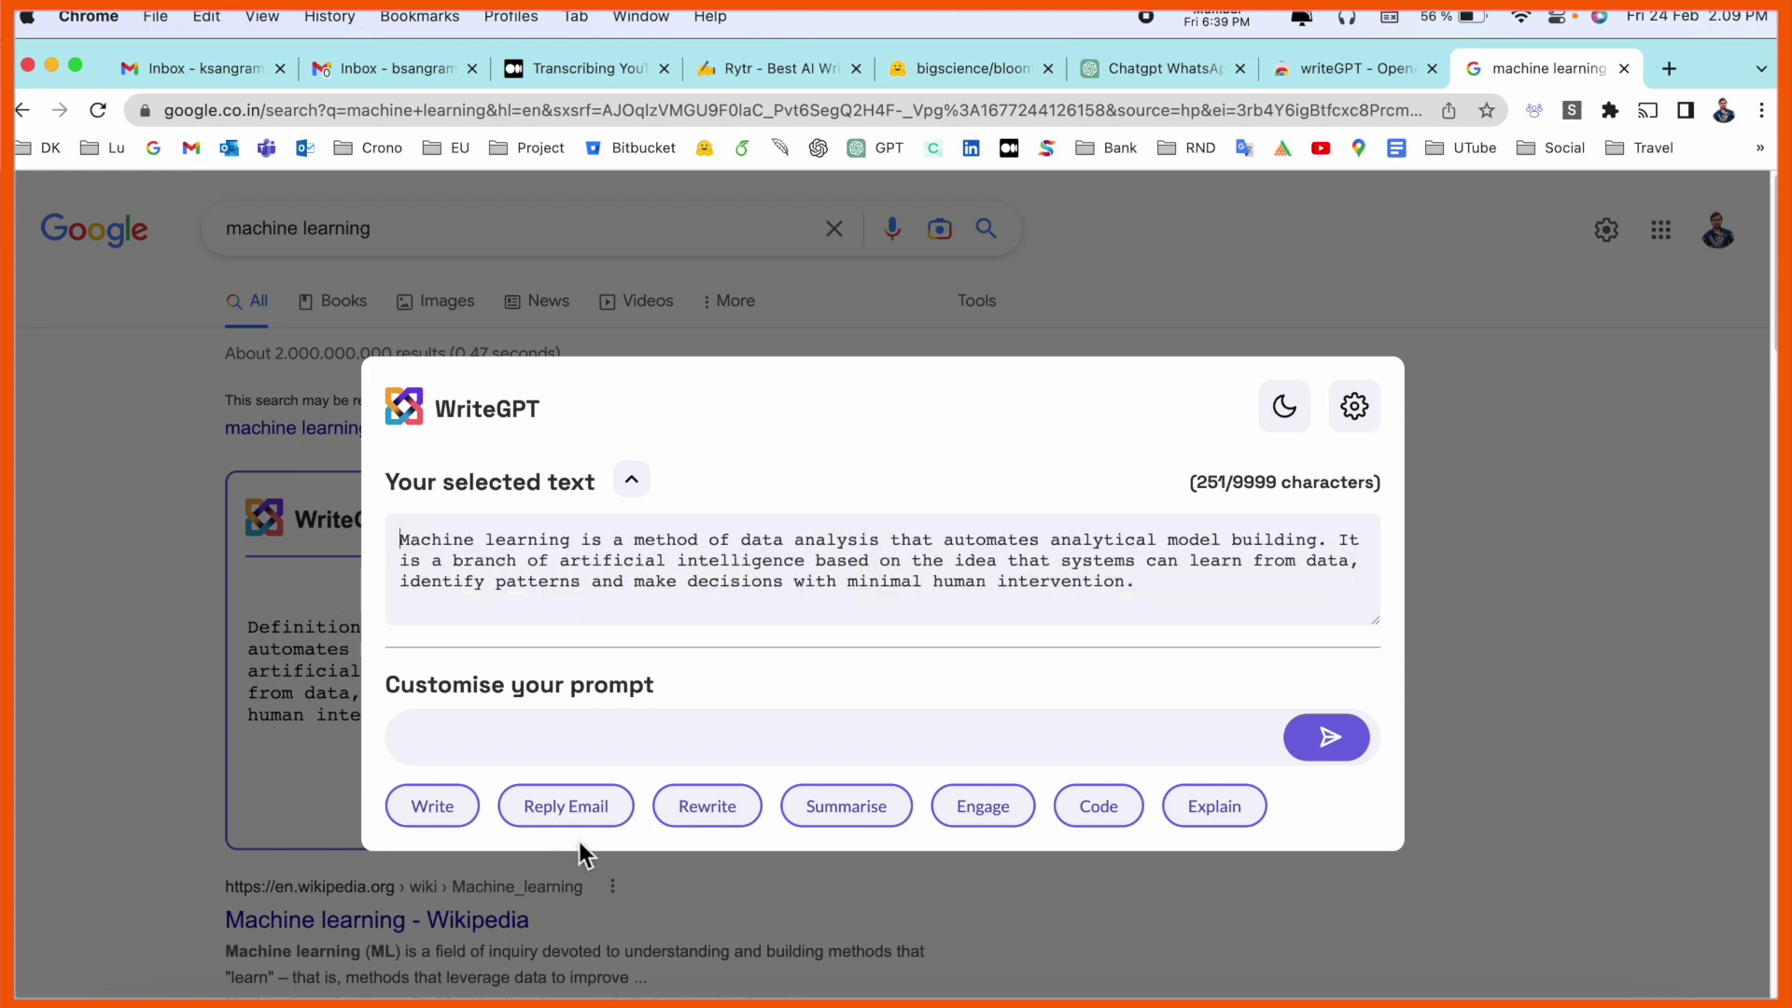
Step: Generate a Rewrite of the definition with the audience option, then clear the prompt
left_click(742, 824)
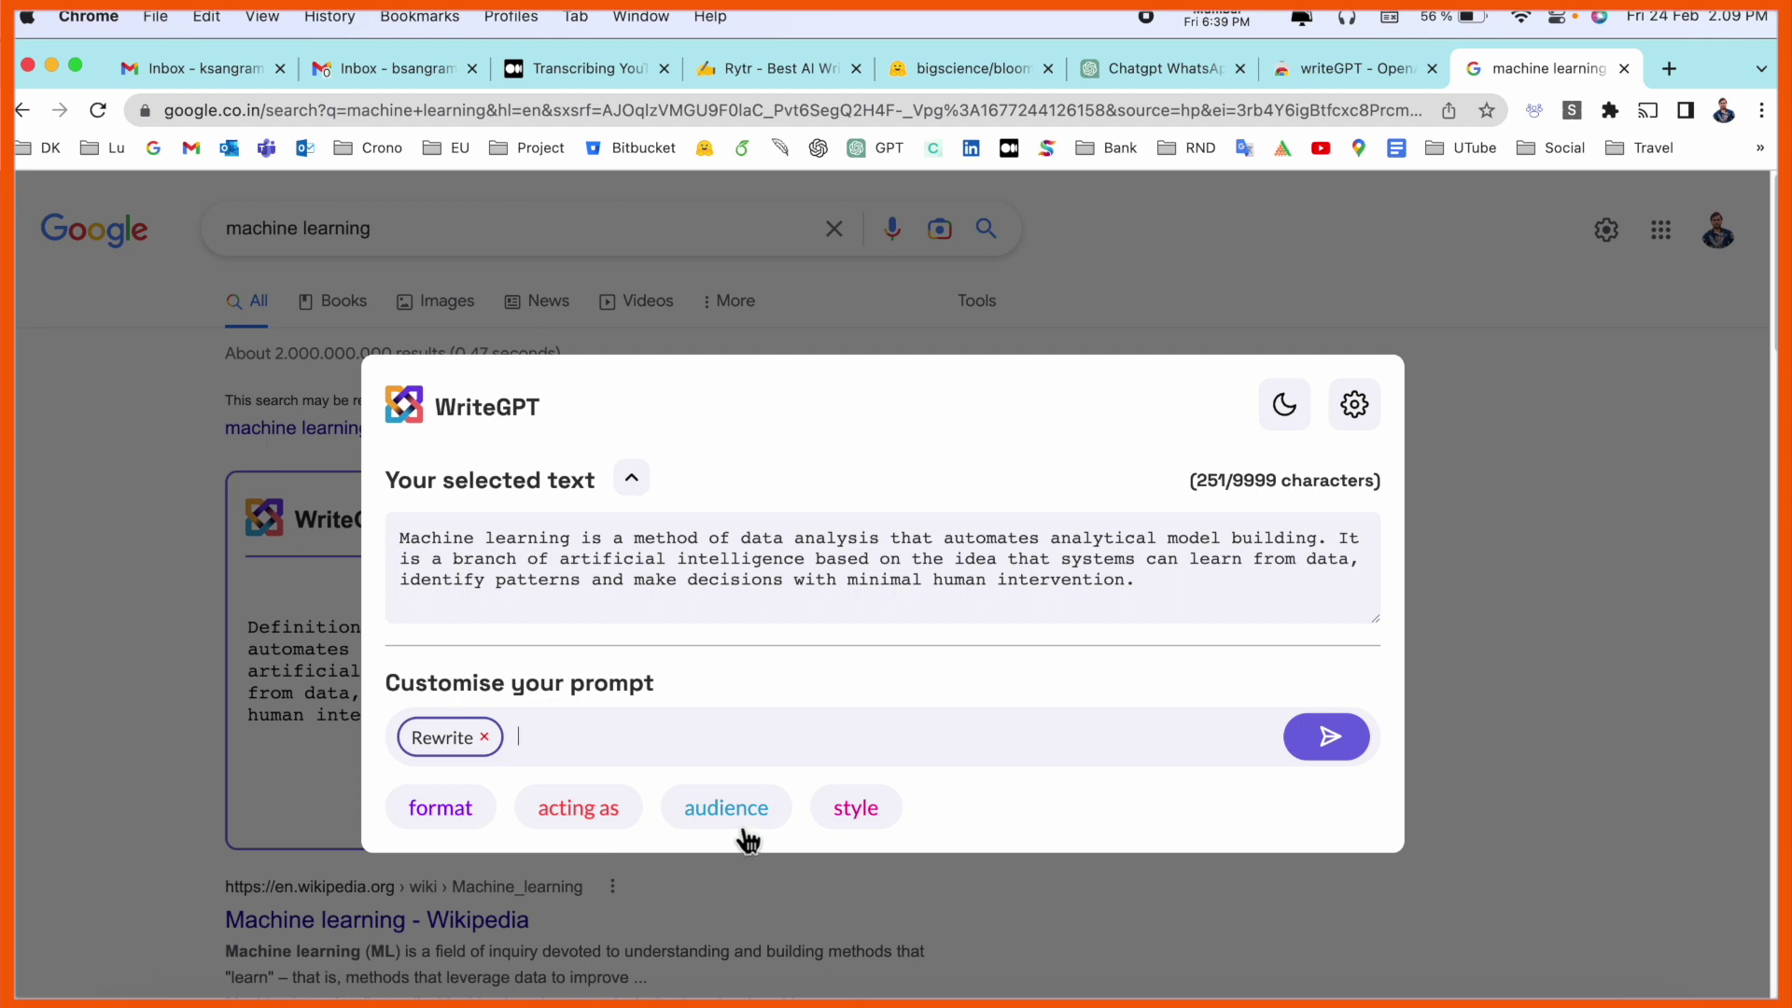
left_click(729, 810)
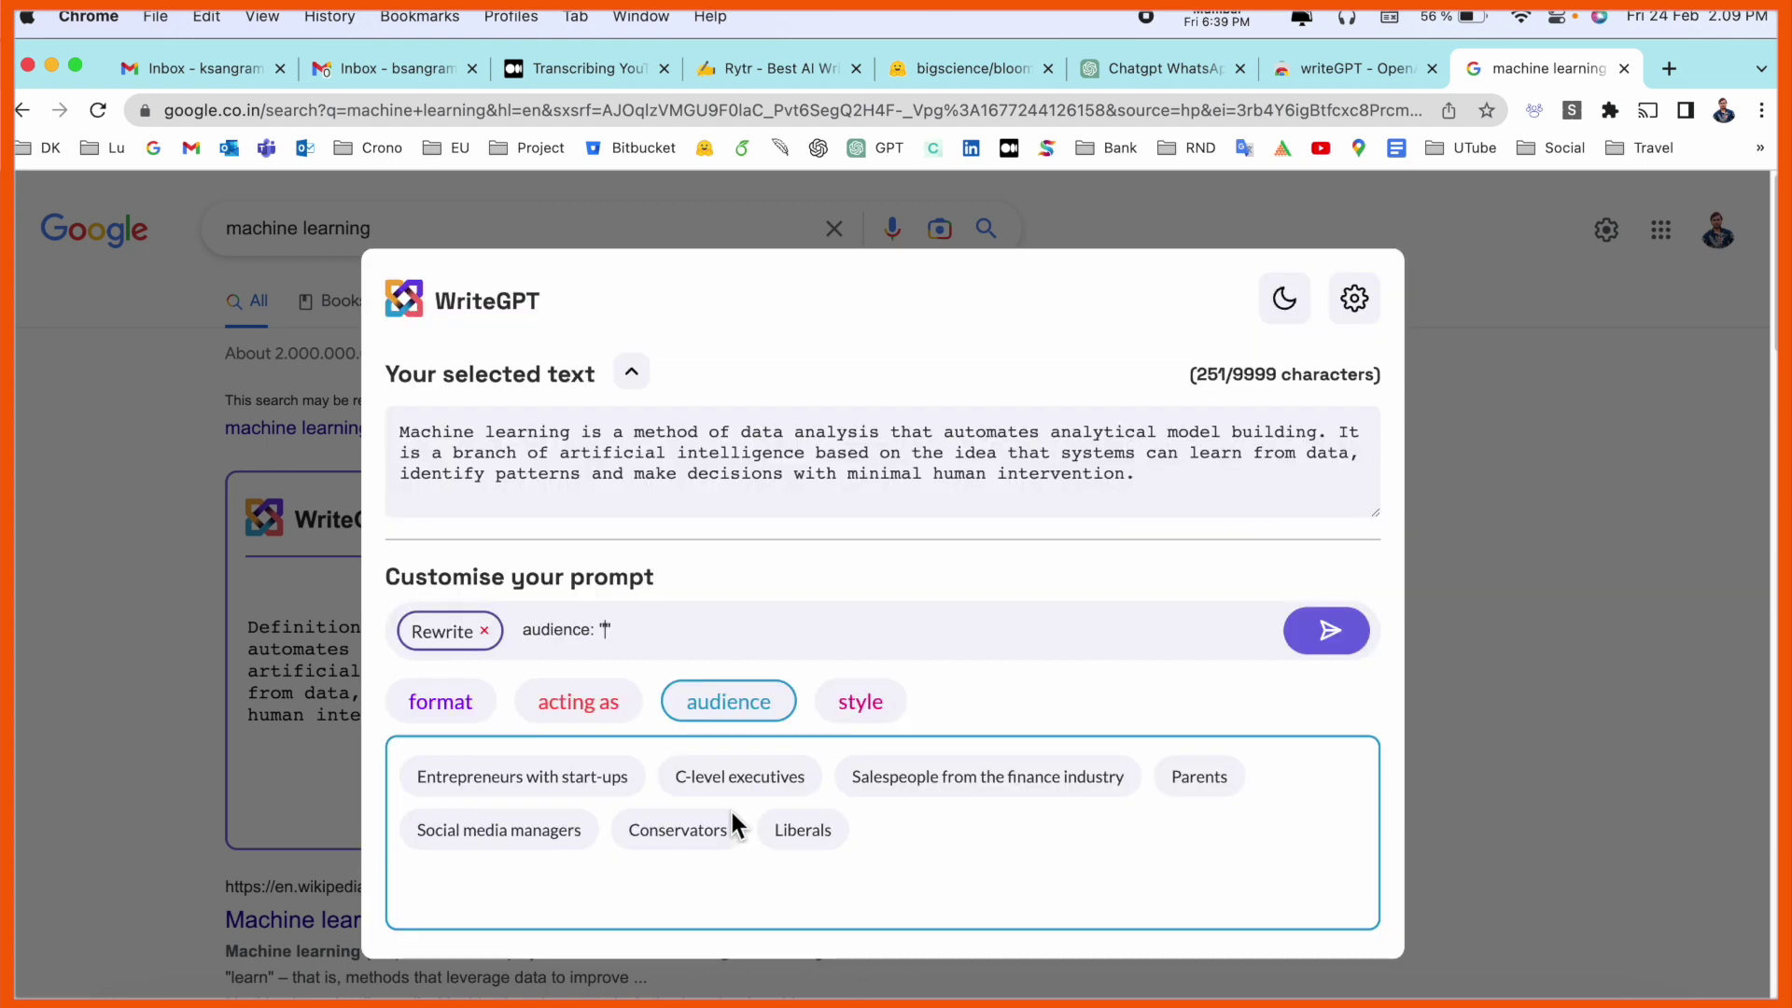
left_click(1337, 654)
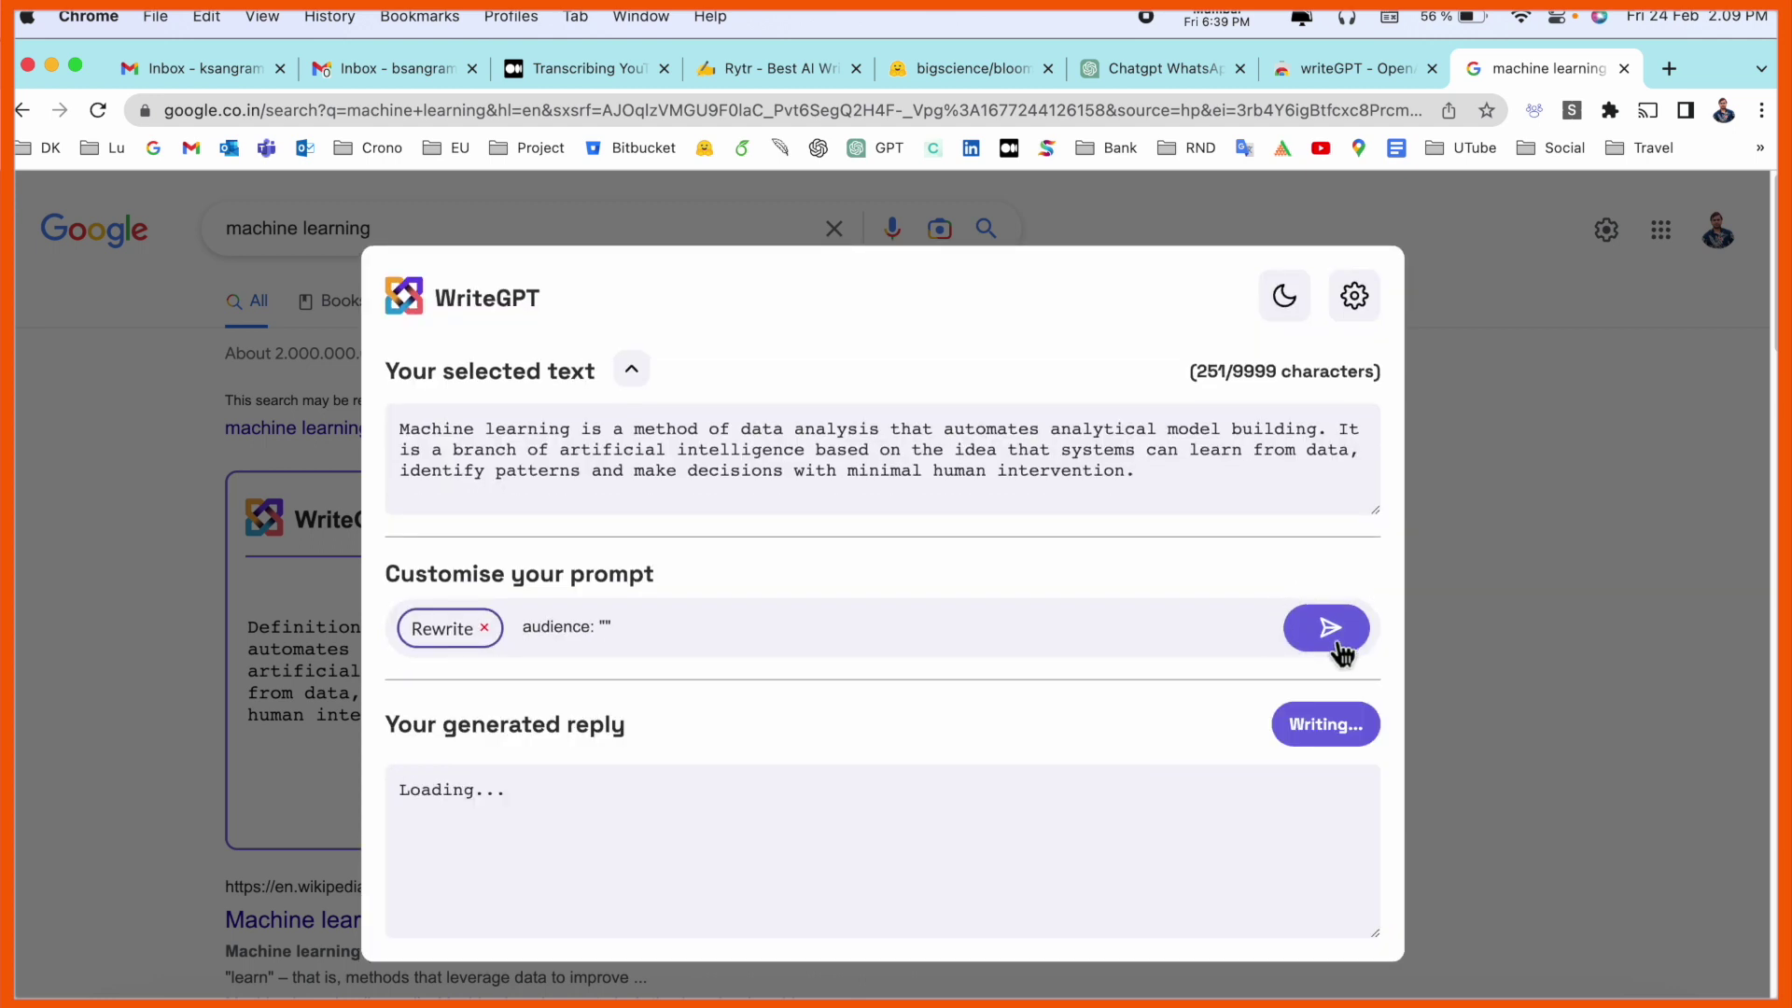
scroll(645, 904, "down", 1)
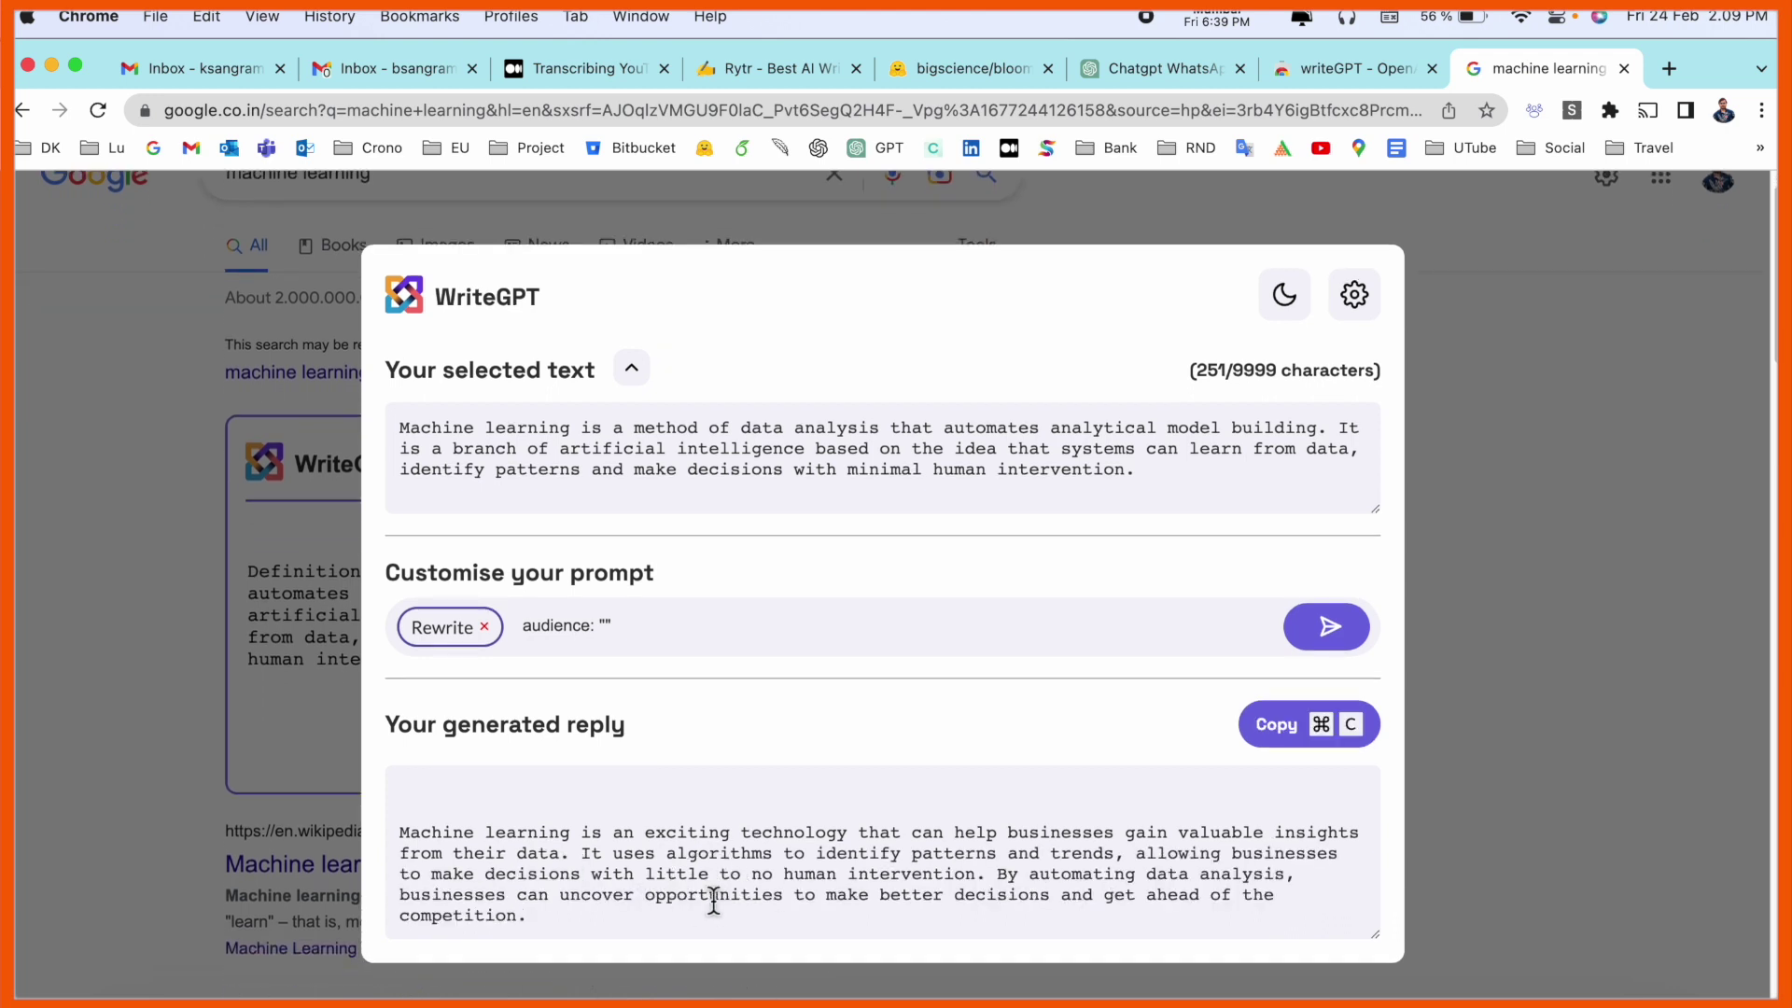
left_click(484, 628)
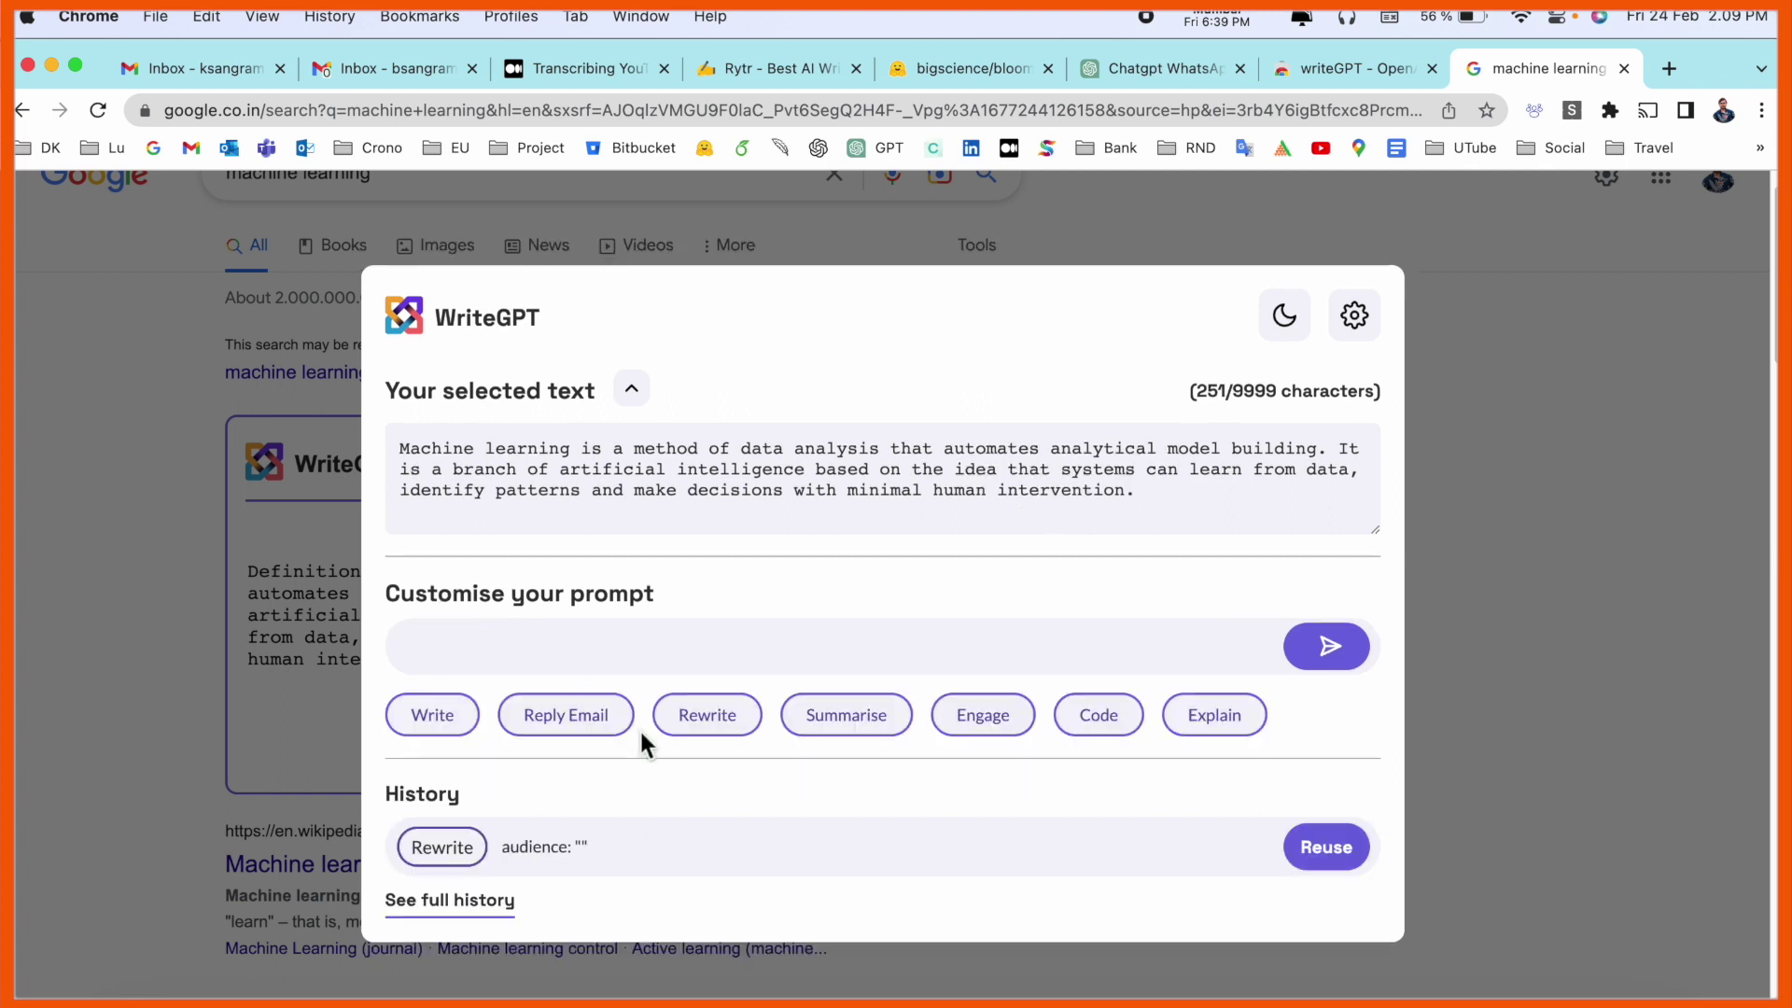
Step: Generate a structured Summarise of the definition, then clear the prompt
left_click(843, 718)
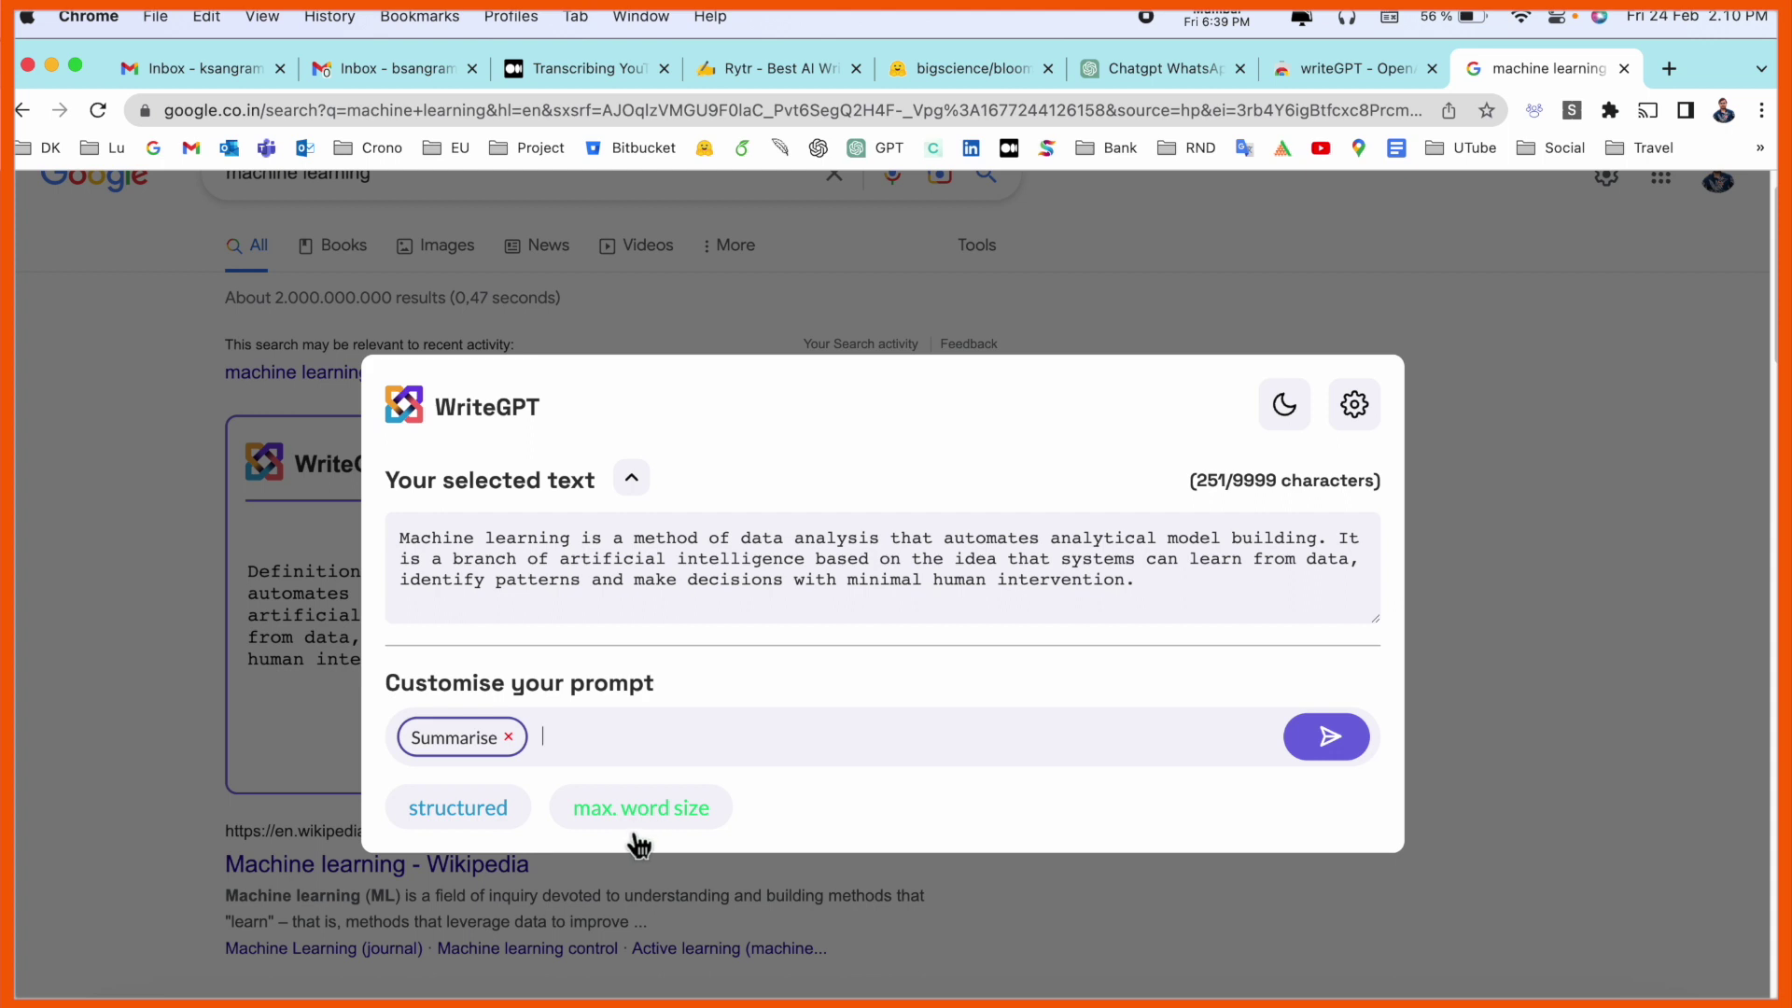
left_click(485, 825)
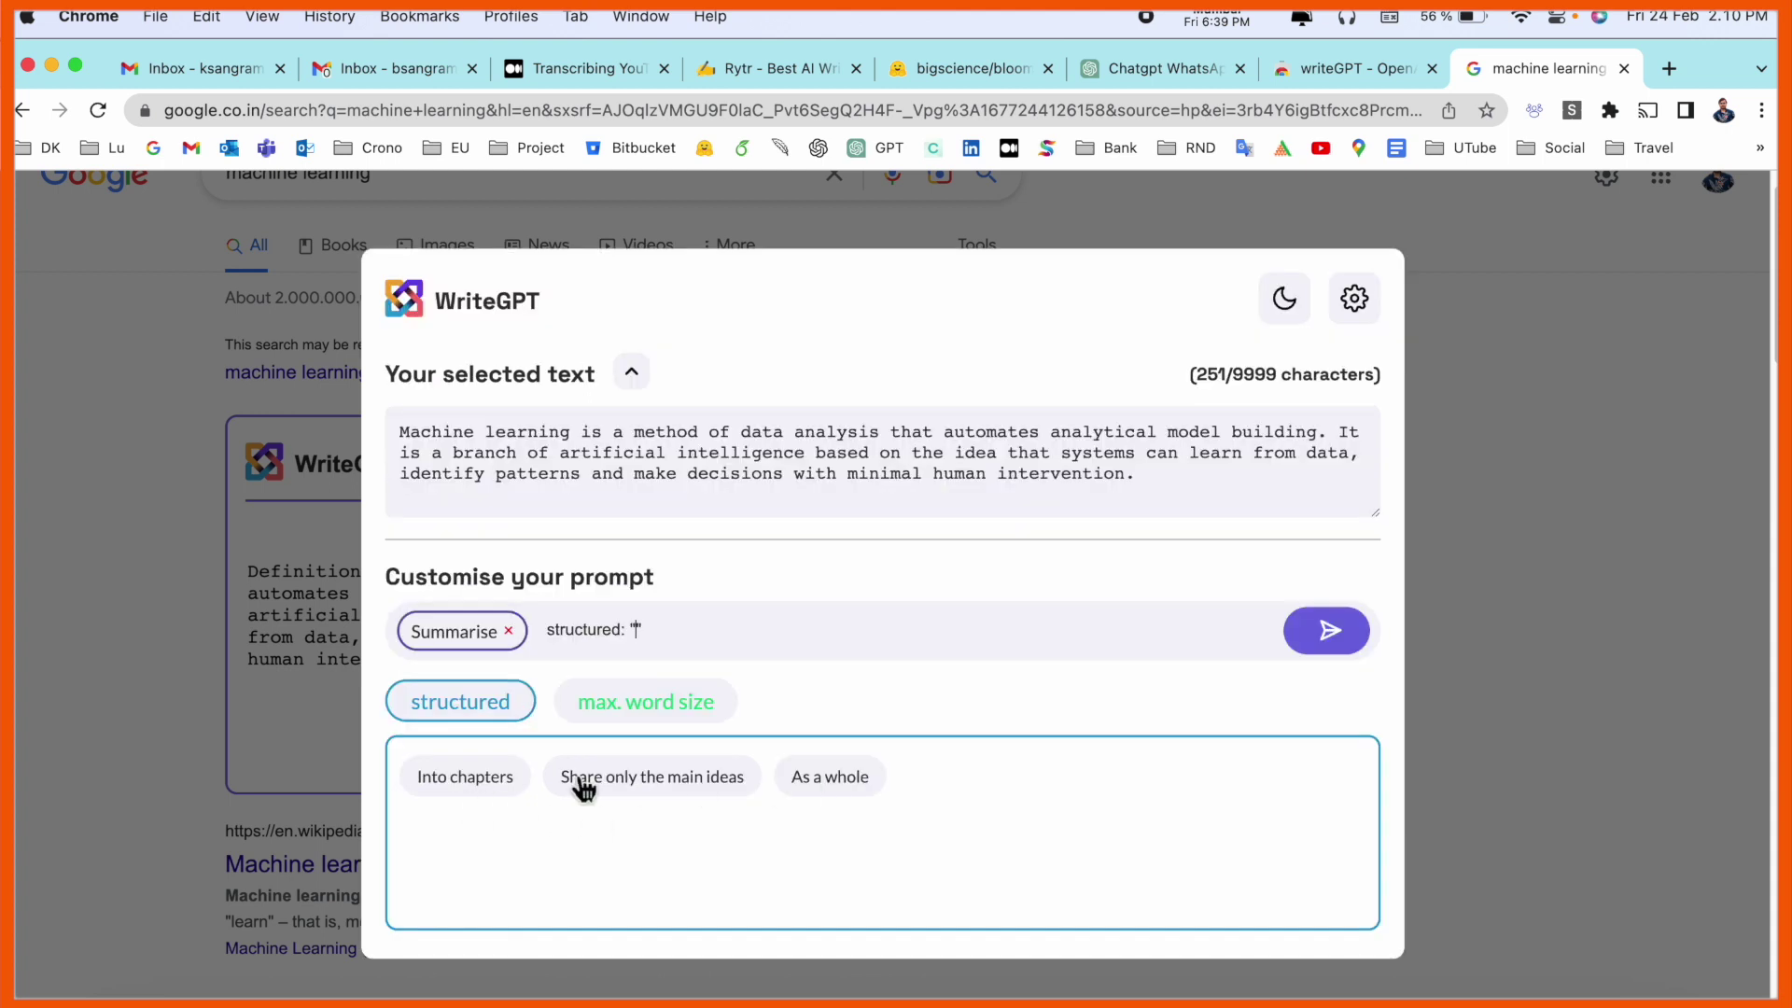
left_click(1335, 643)
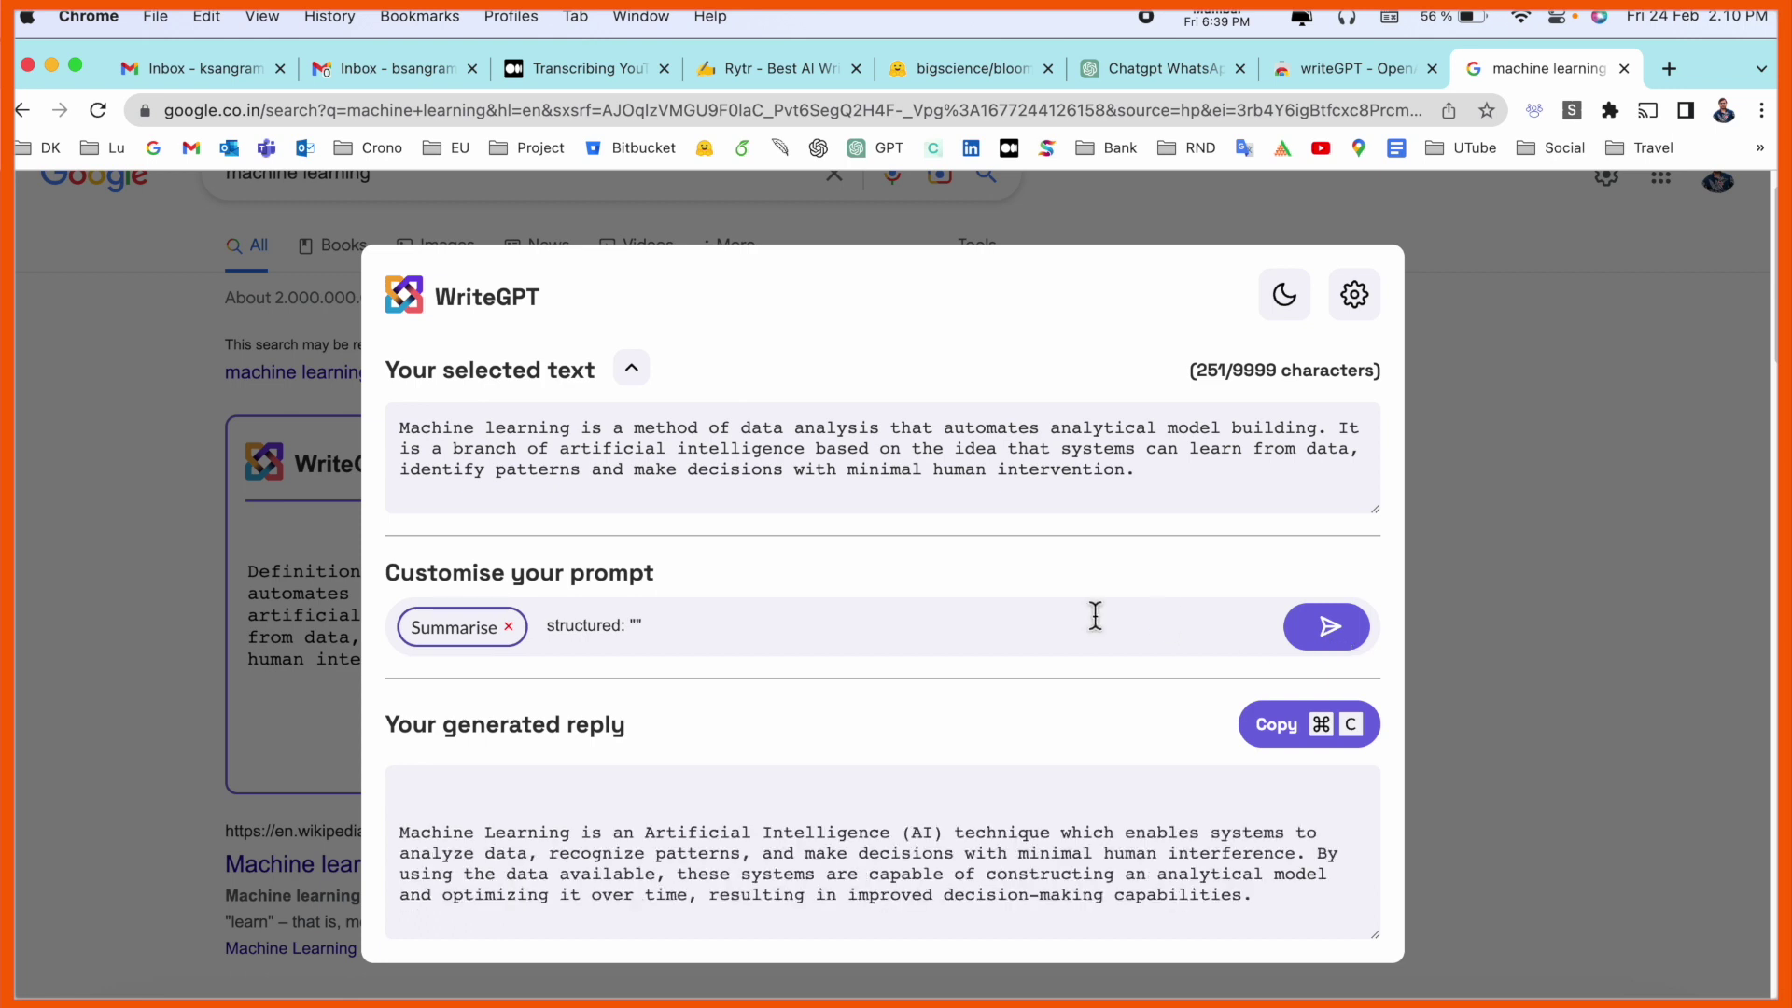
left_click(508, 626)
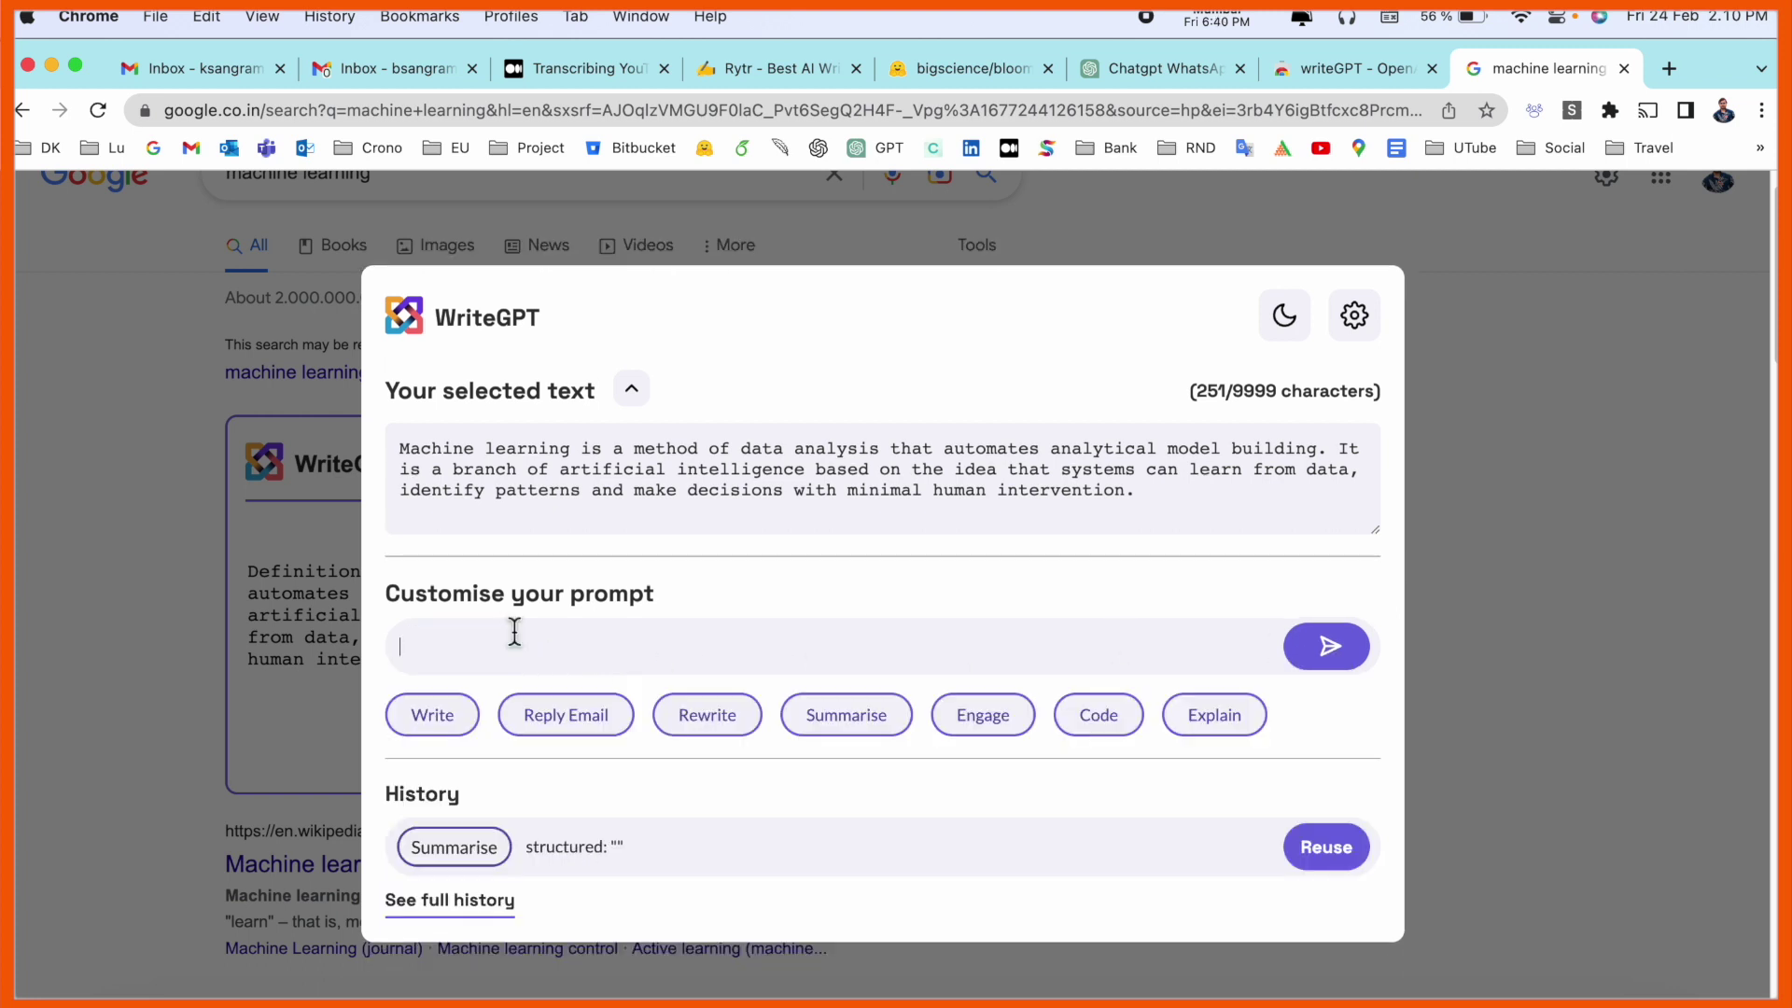
Step: Generate a Reply Email acting as Project manager from the definition, then clear the prompt
left_click(601, 726)
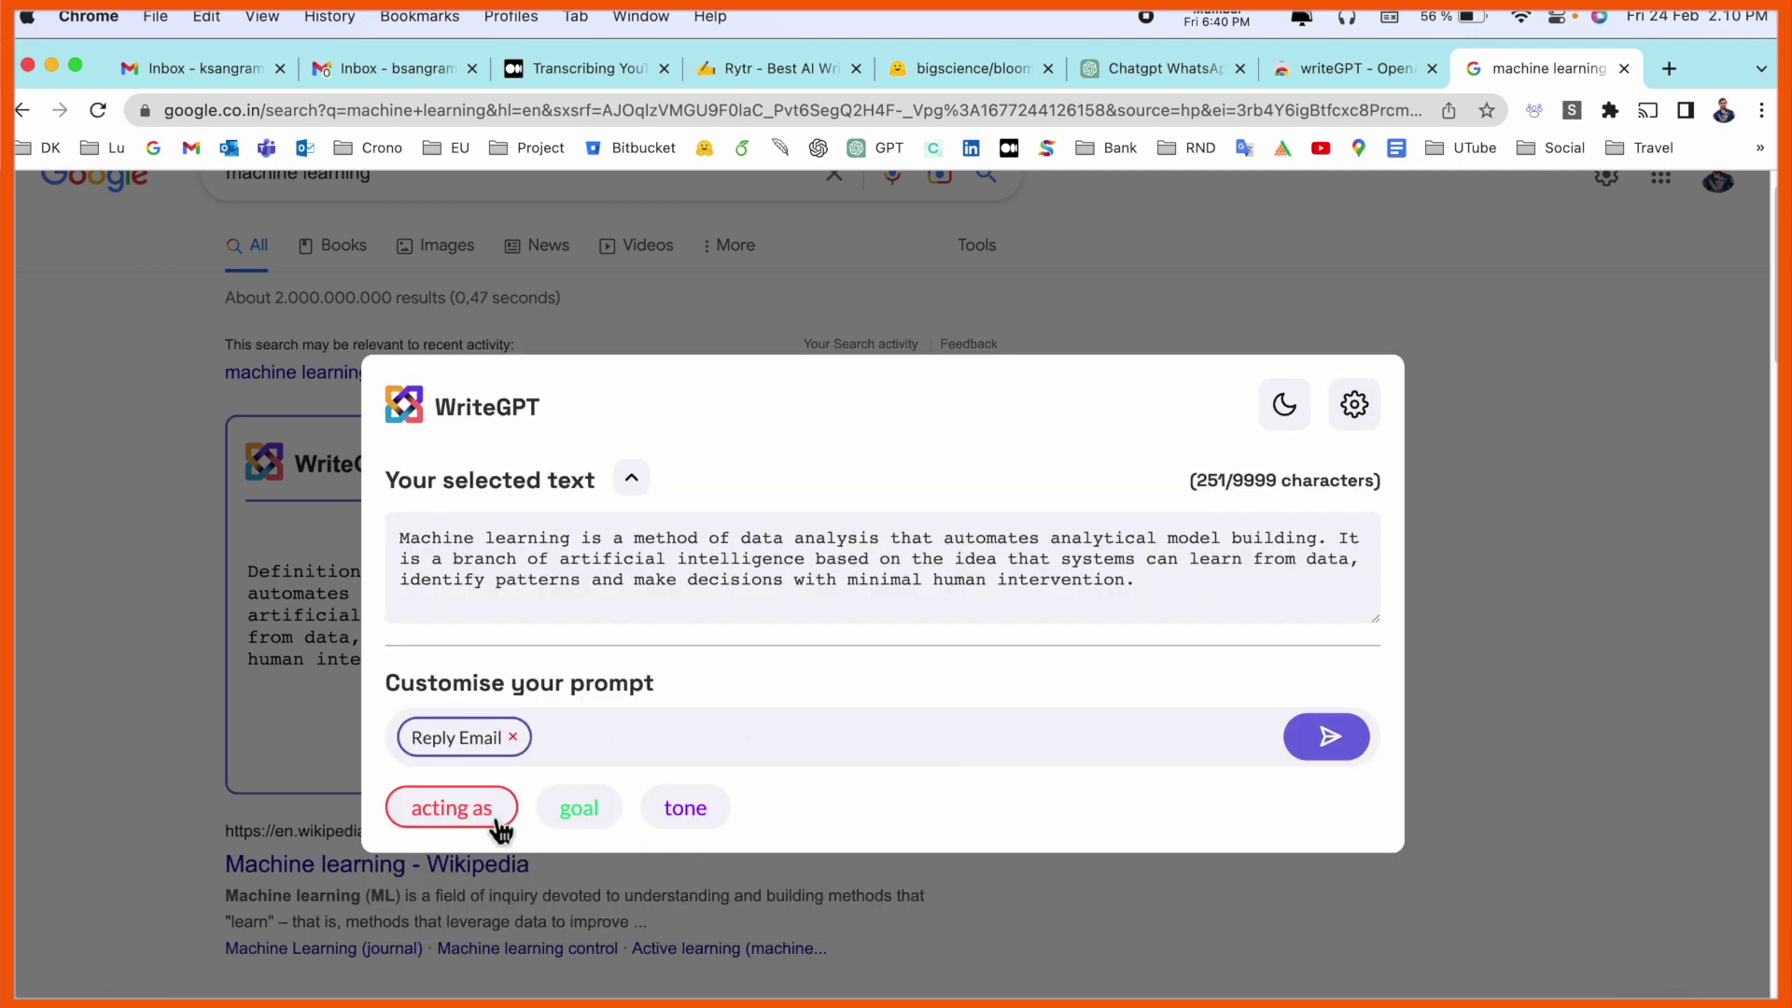
left_click(491, 812)
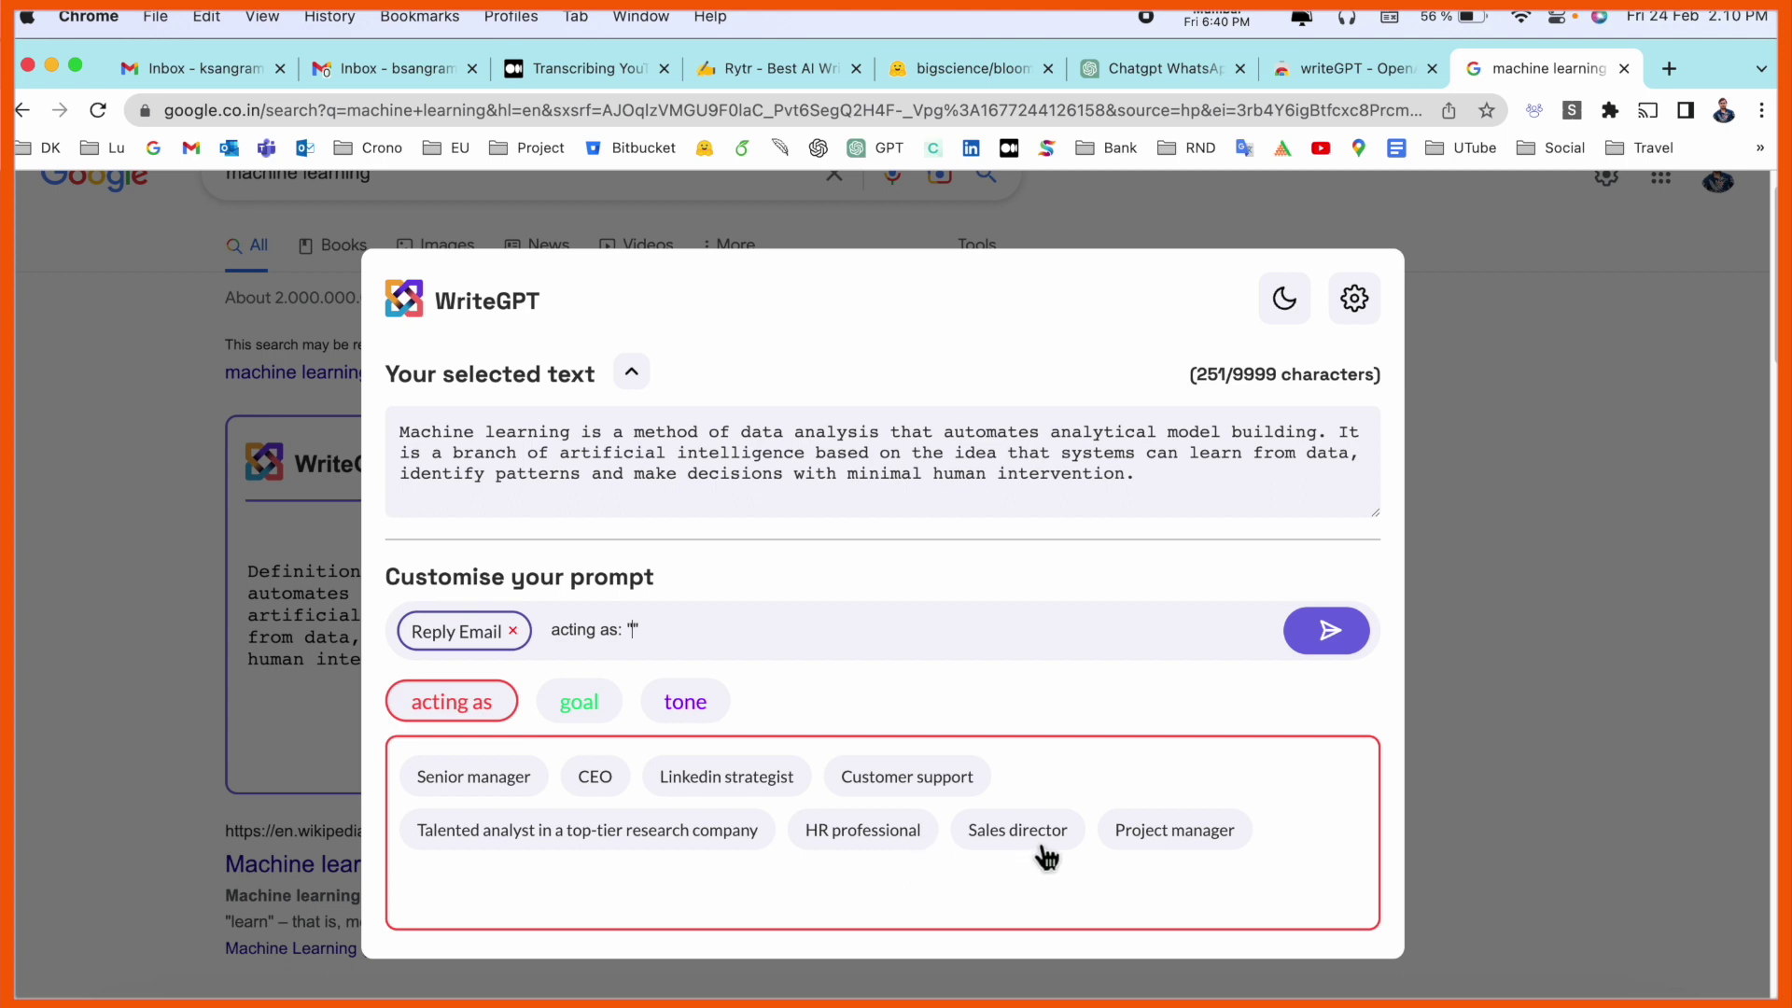
left_click(1148, 840)
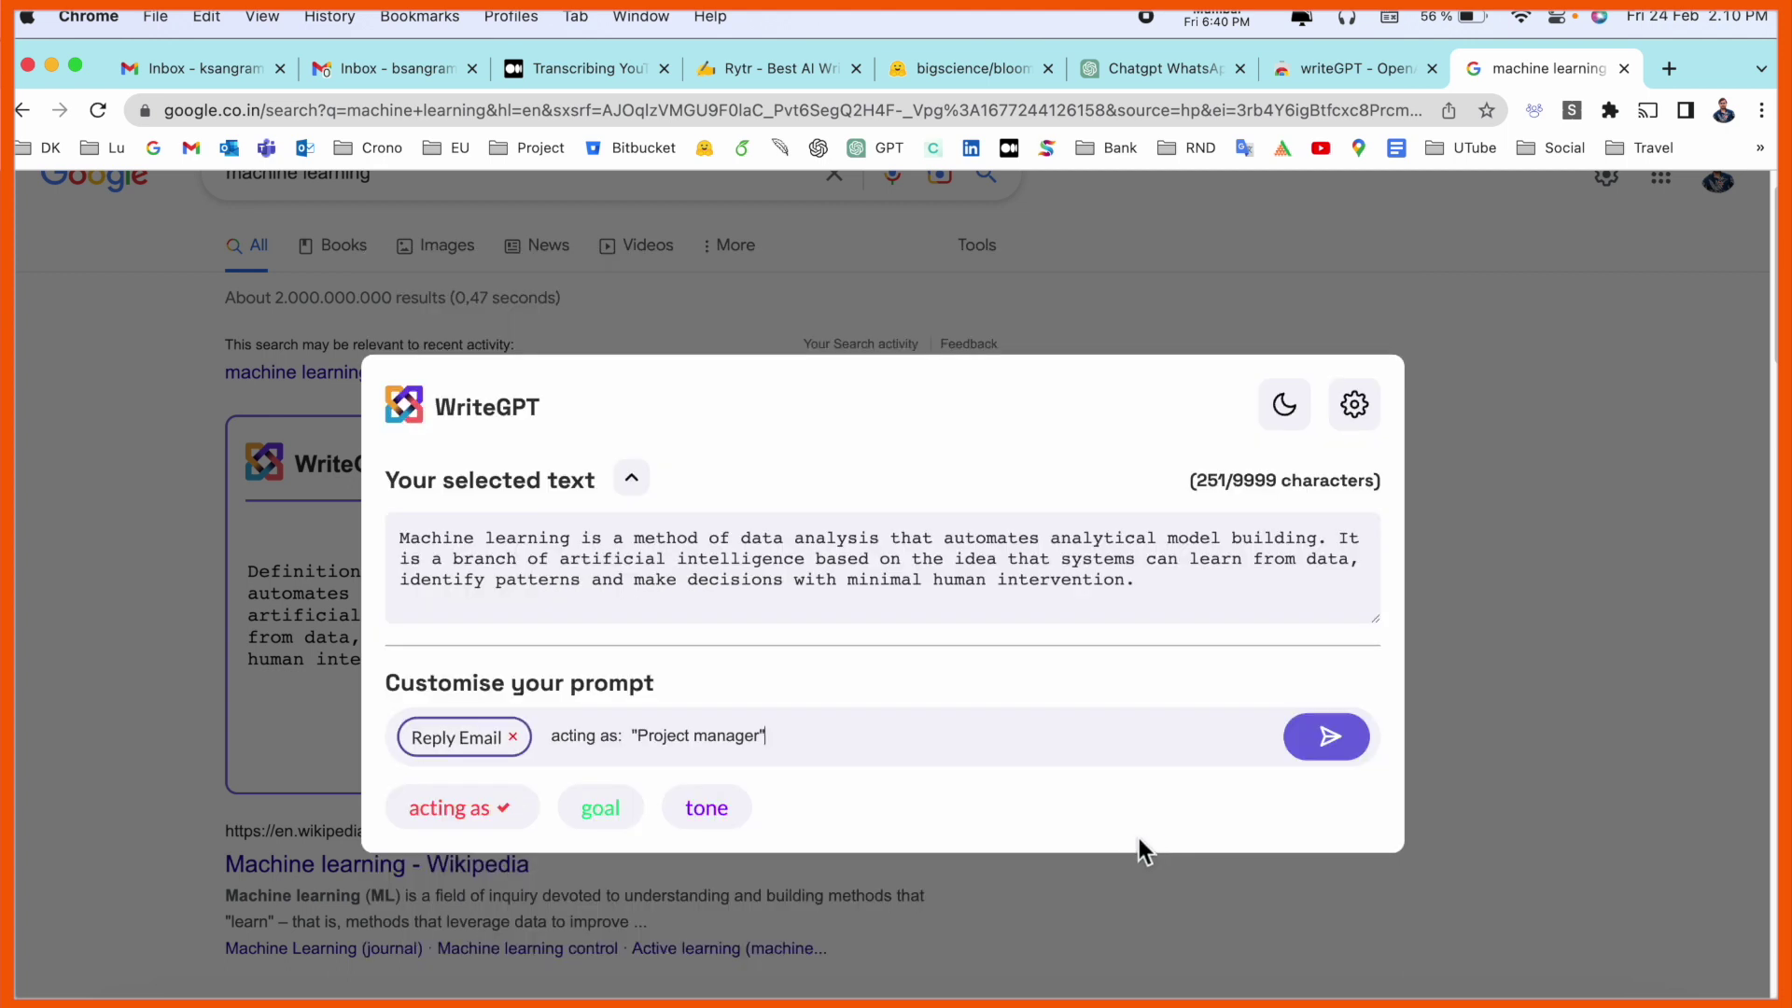
left_click(1324, 739)
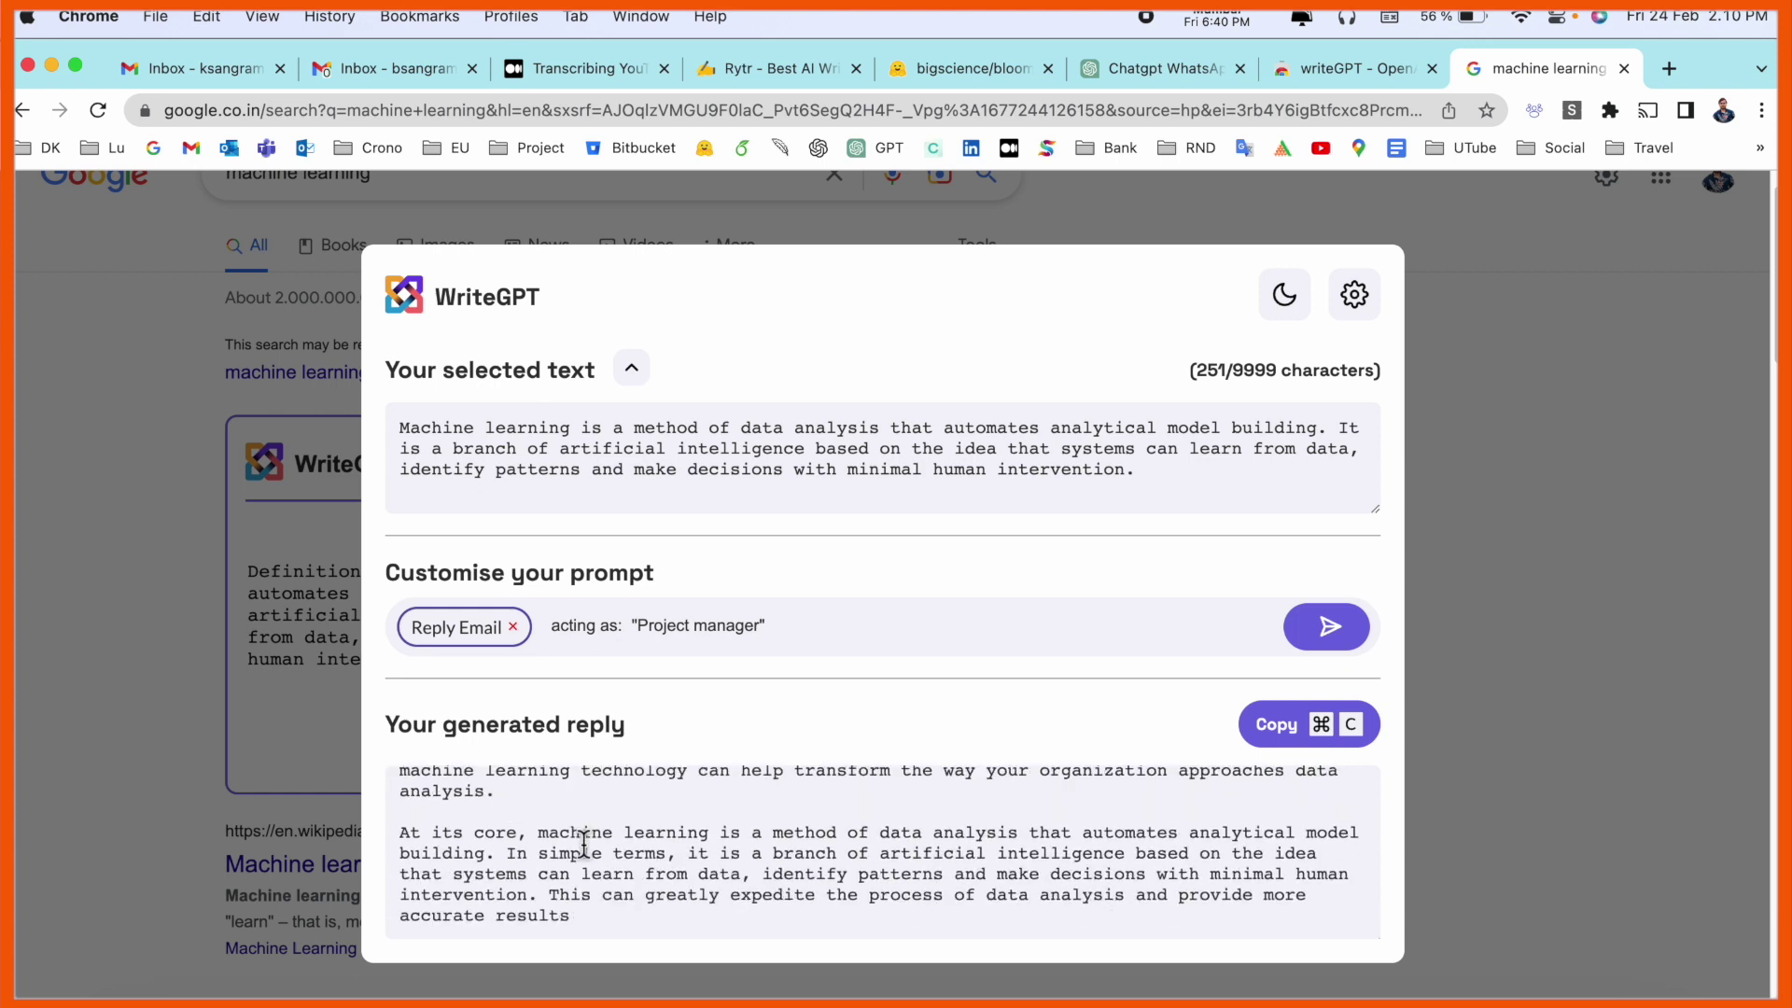
scroll(588, 844, "up", 10)
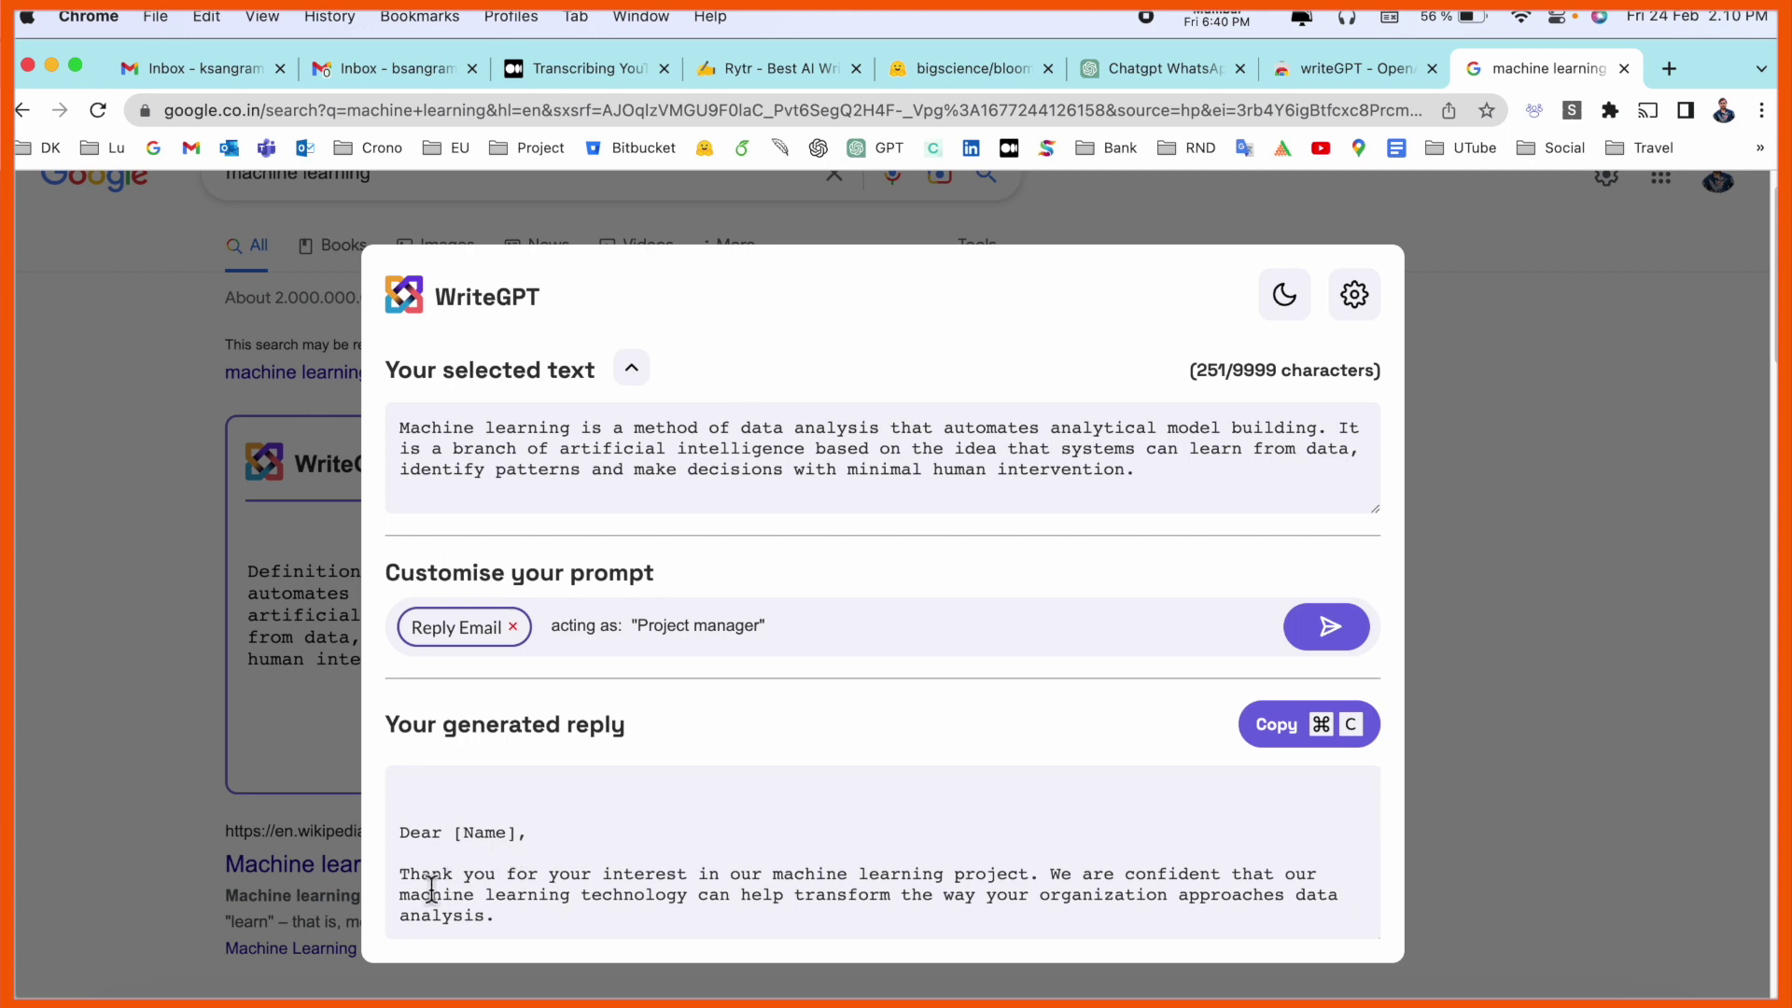
scroll(582, 886, "down", 1)
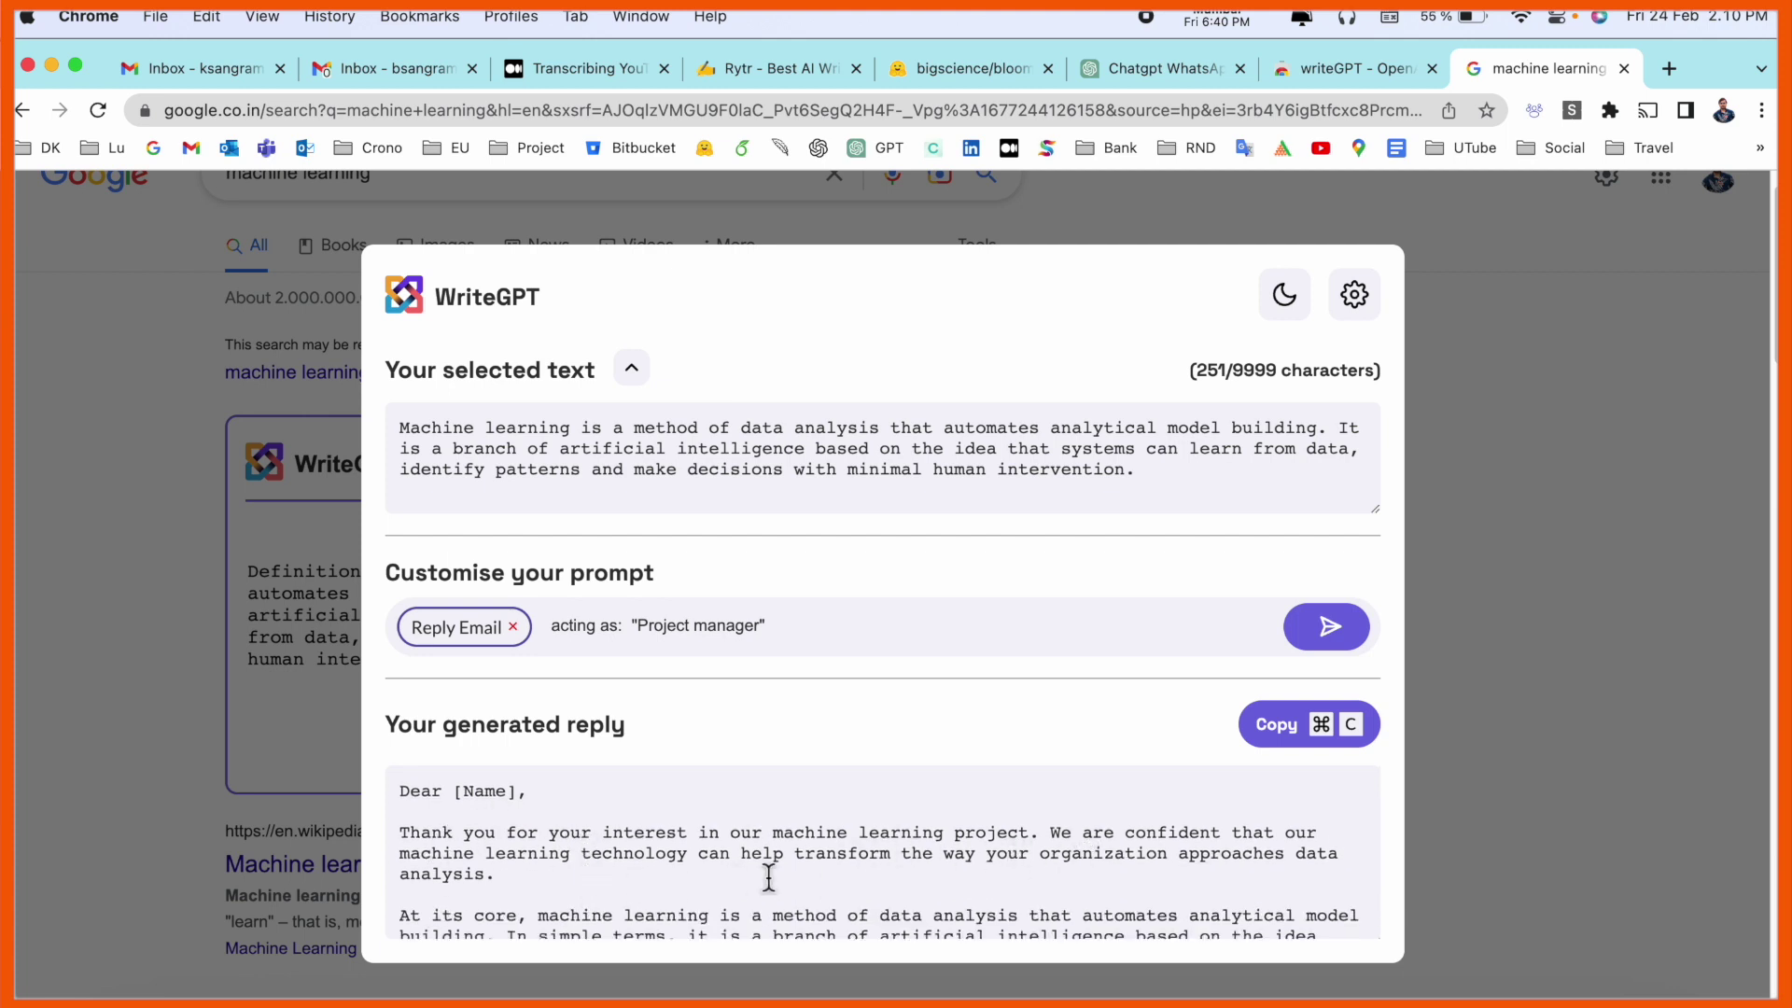
scroll(687, 871, "down", 2)
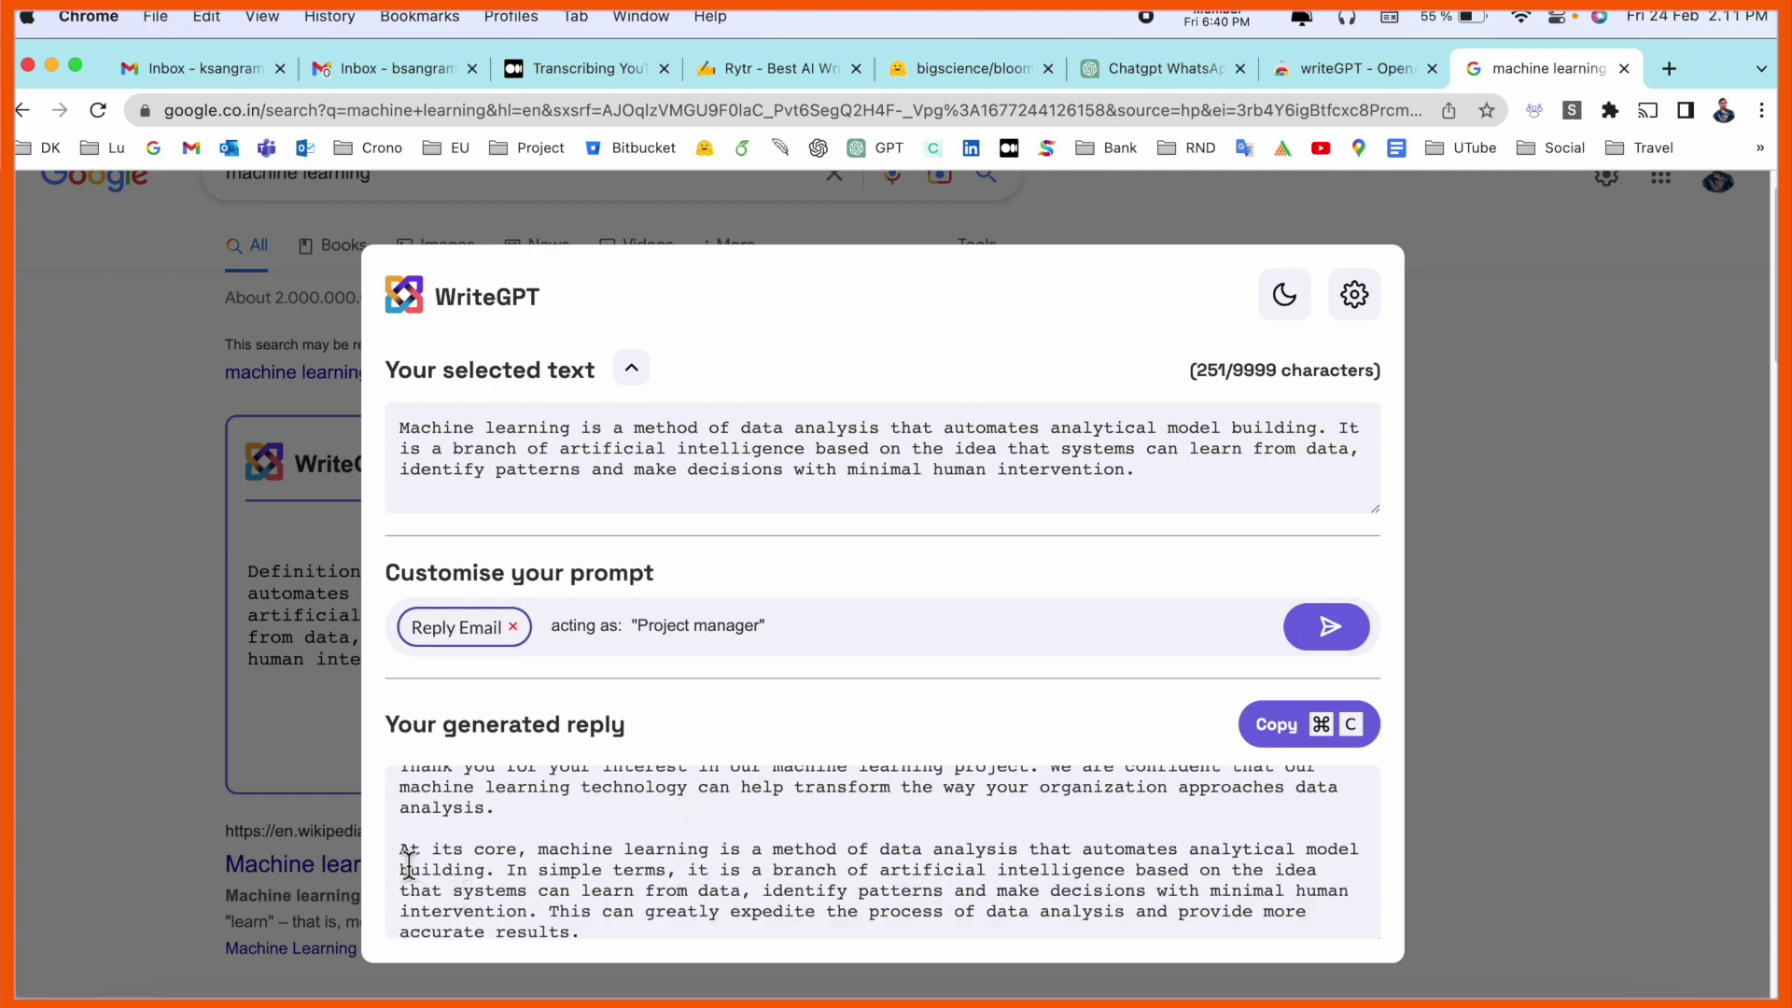
scroll(793, 861, "down", 4)
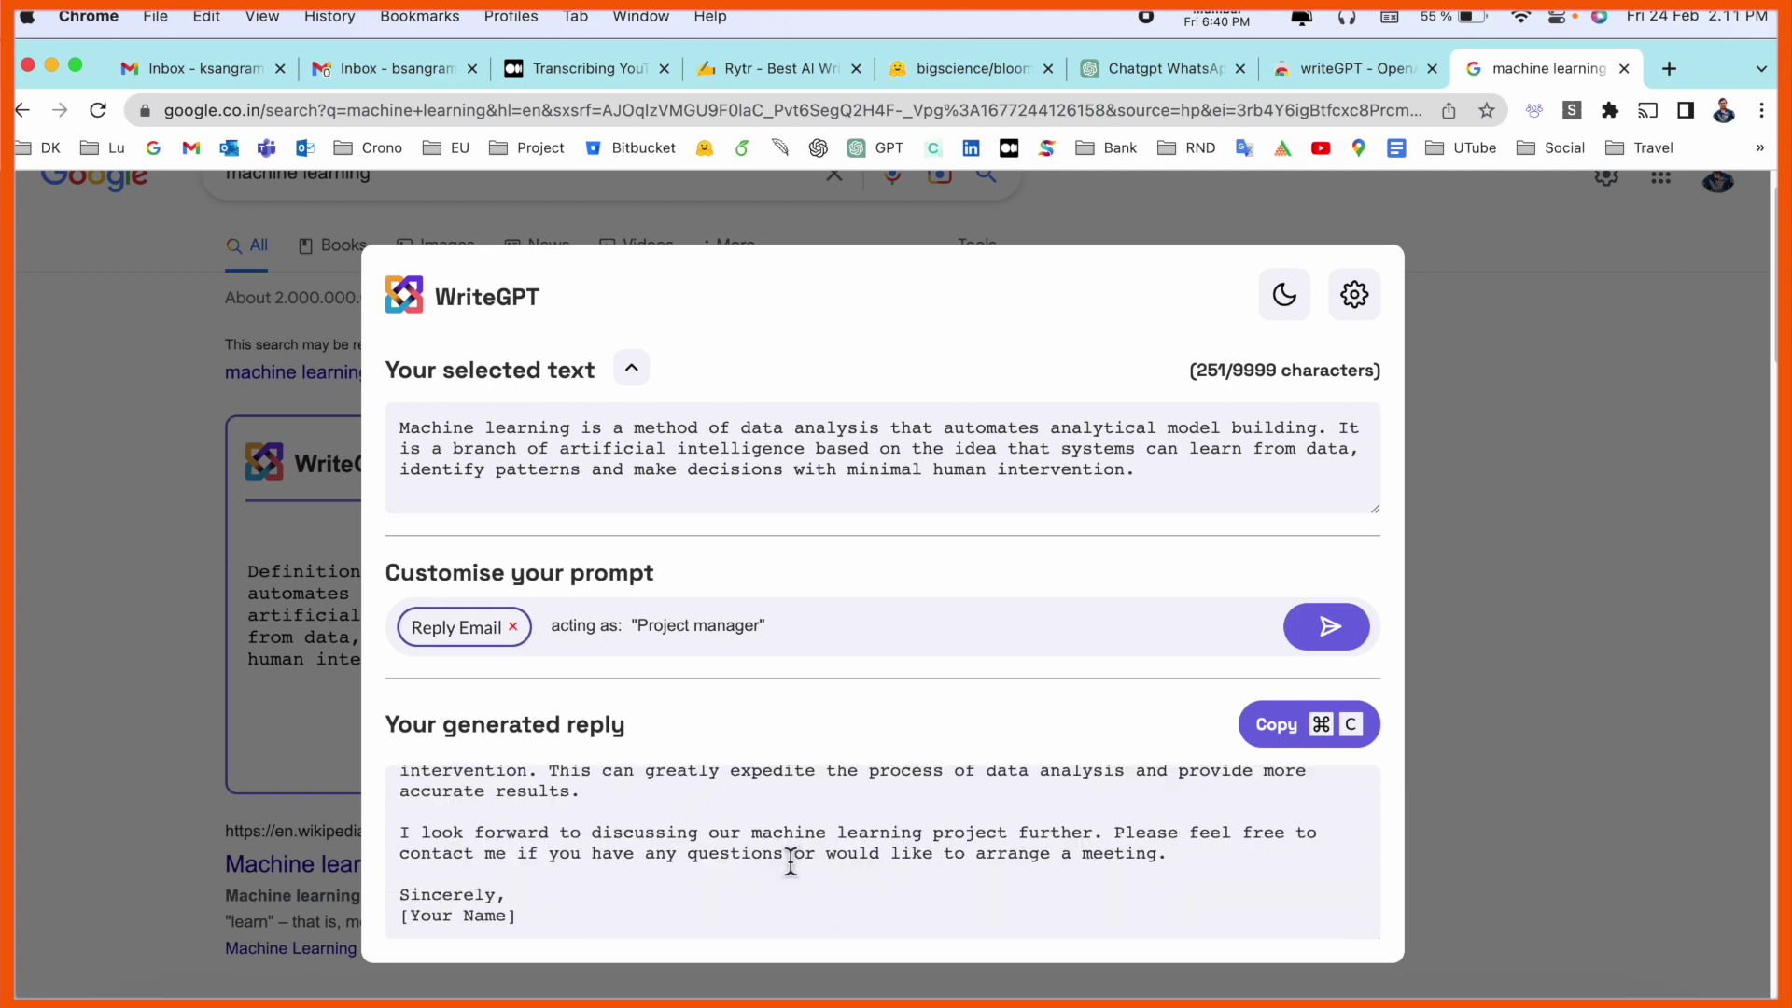
scroll(791, 864, "up", 6)
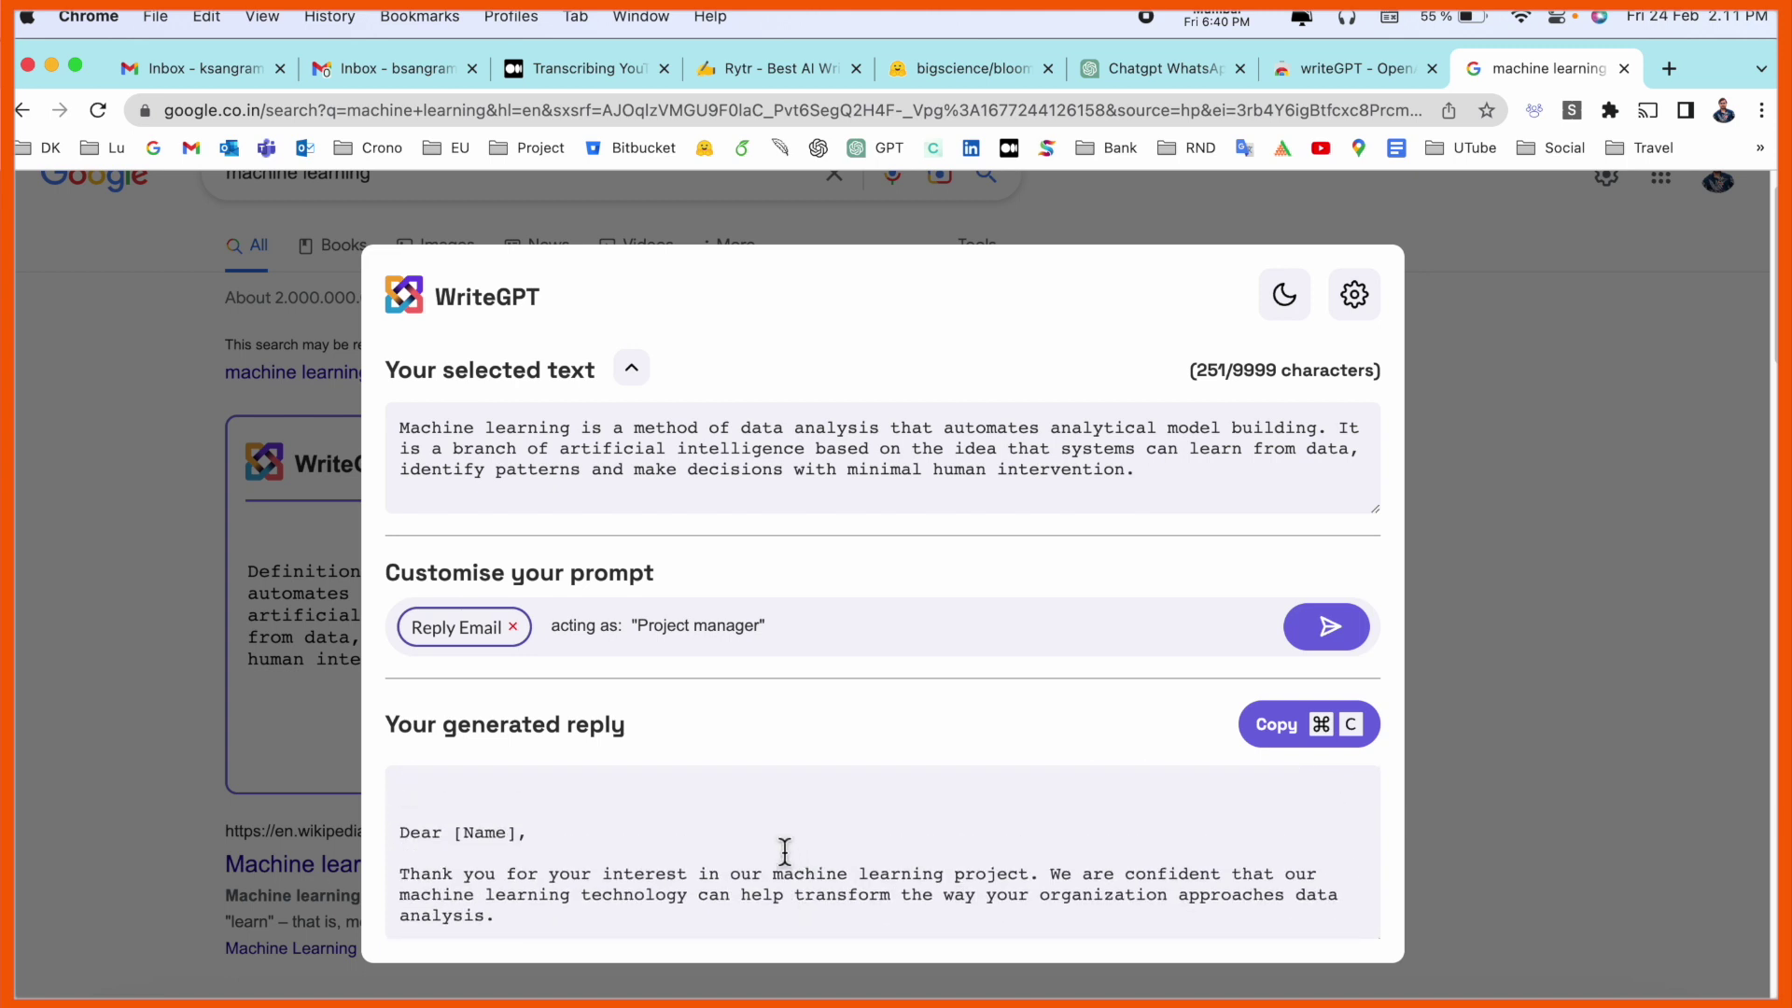
scroll(758, 831, "up", 2)
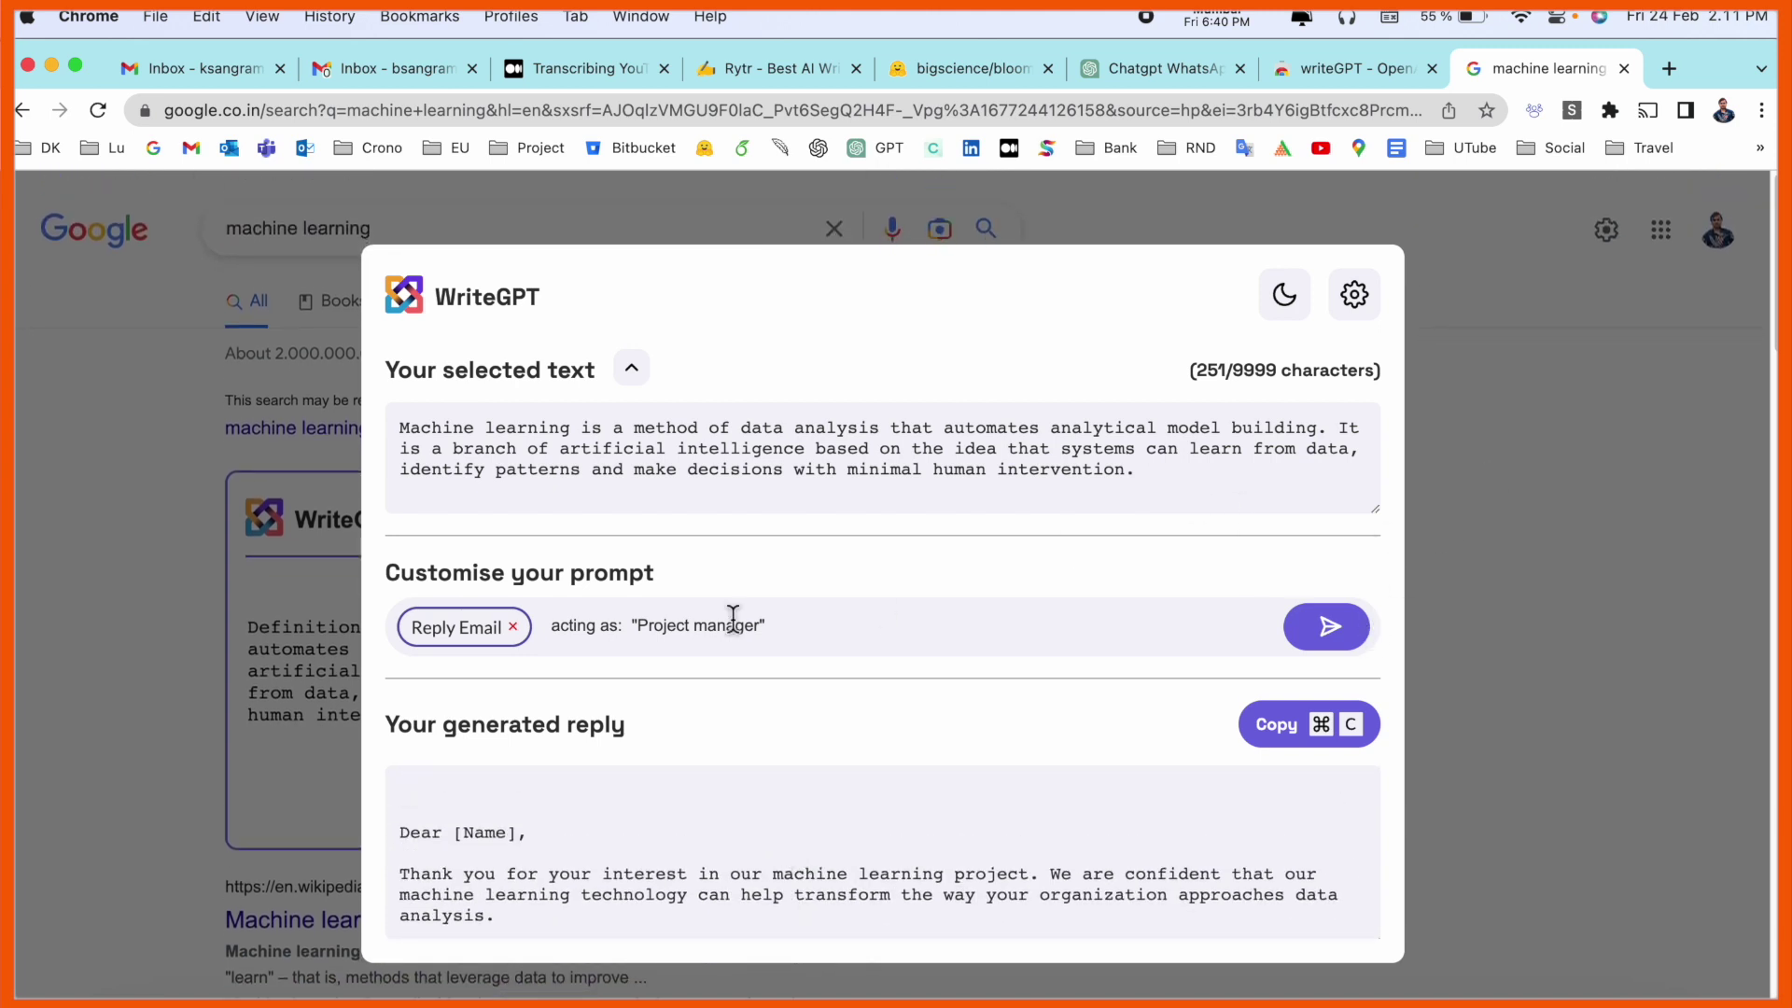
left_click(514, 627)
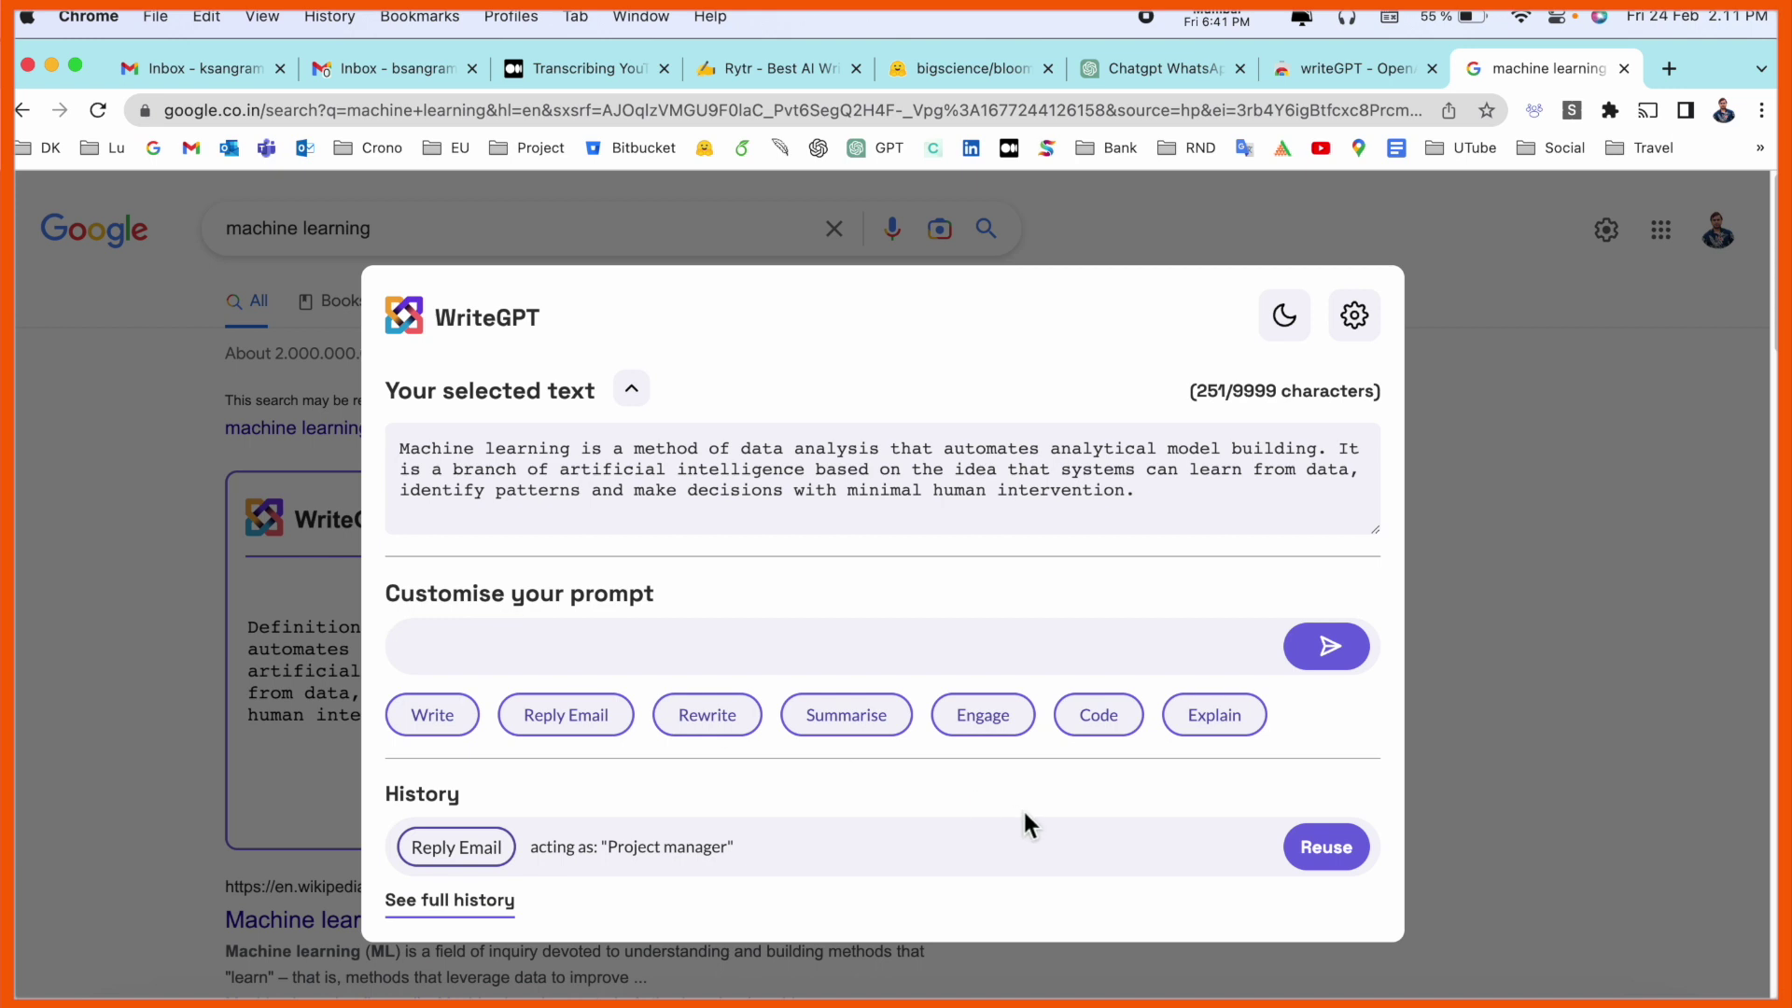